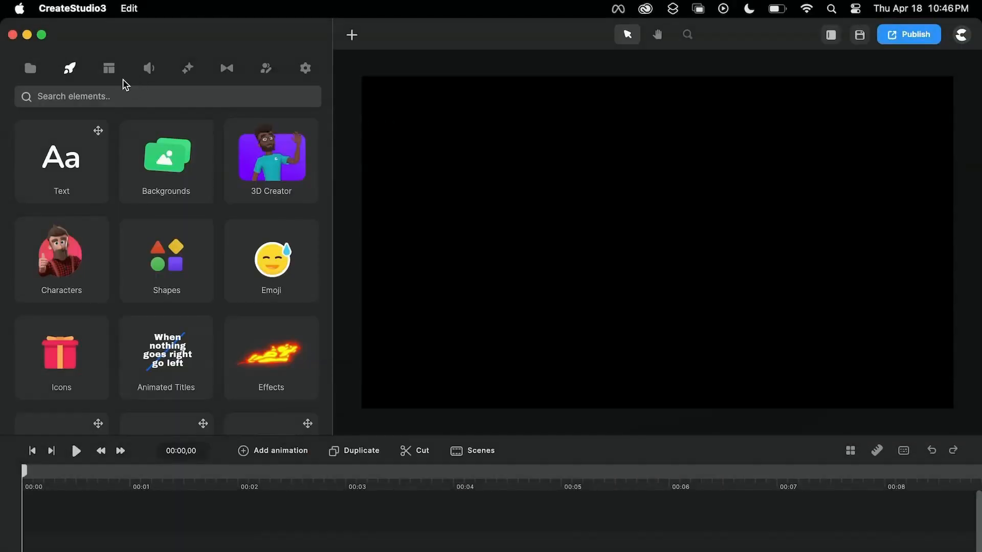
Step: Search the Vecteezy media library for PNG images of a space suit
click(31, 71)
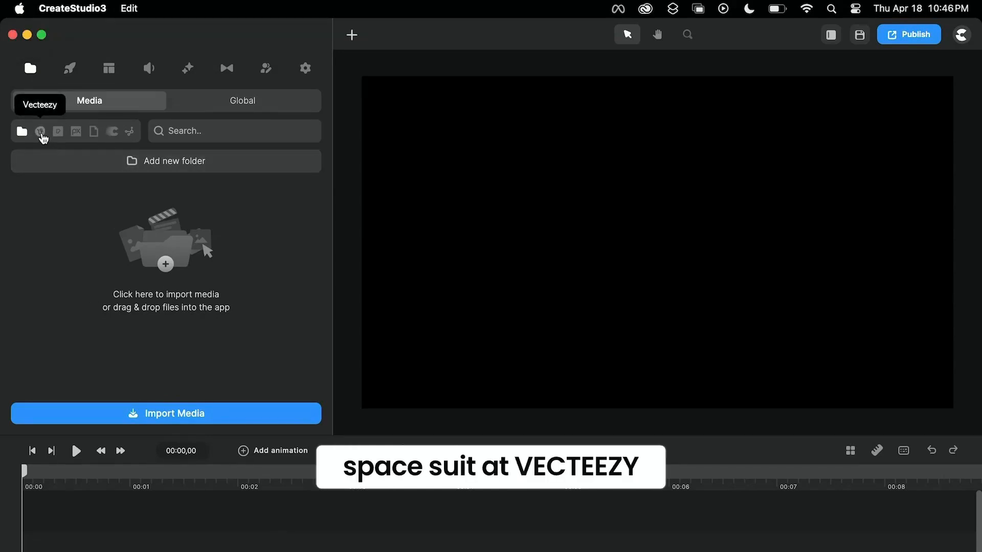
click(41, 134)
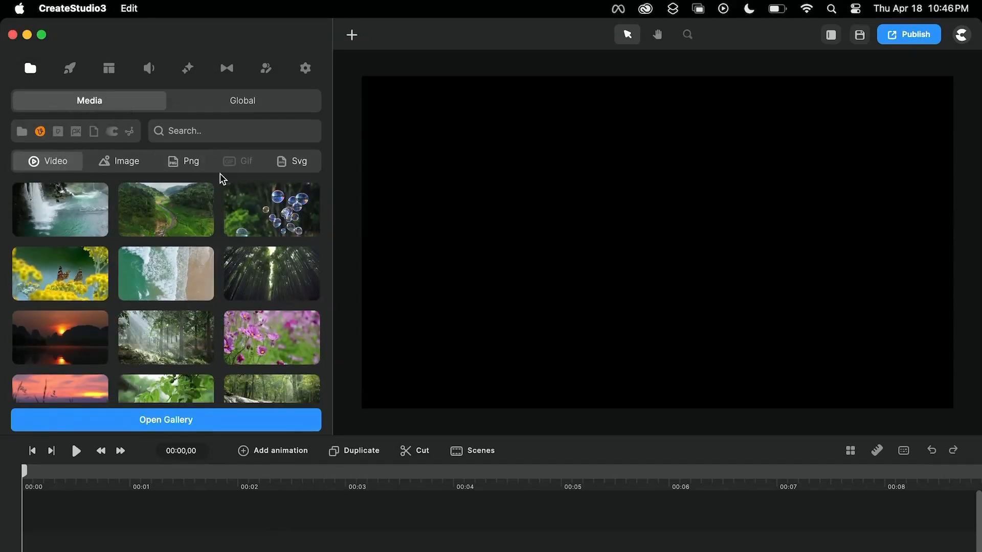
click(190, 161)
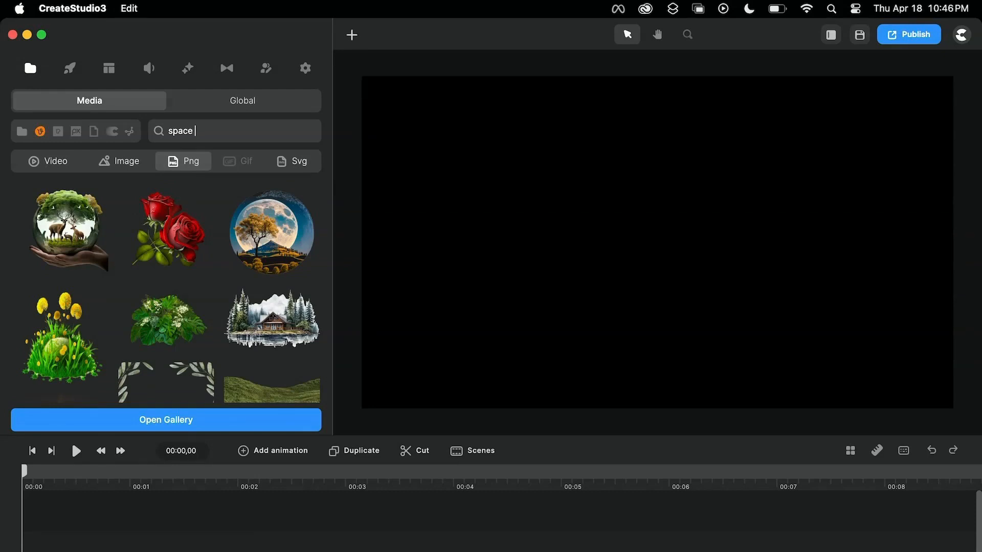
key(Return)
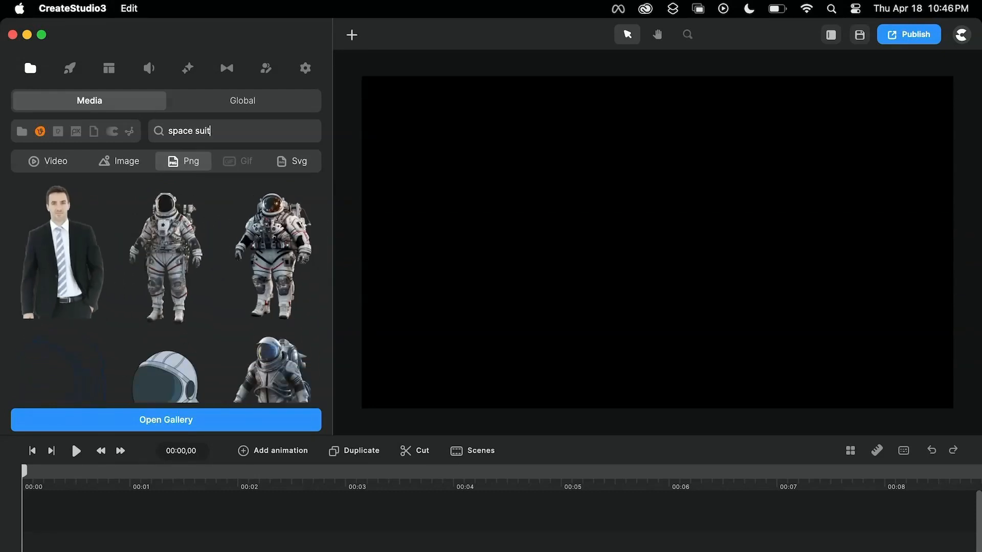
Step: Import the black space suit PNG with glowing lines and place it on the canvas
mouse_move(274, 285)
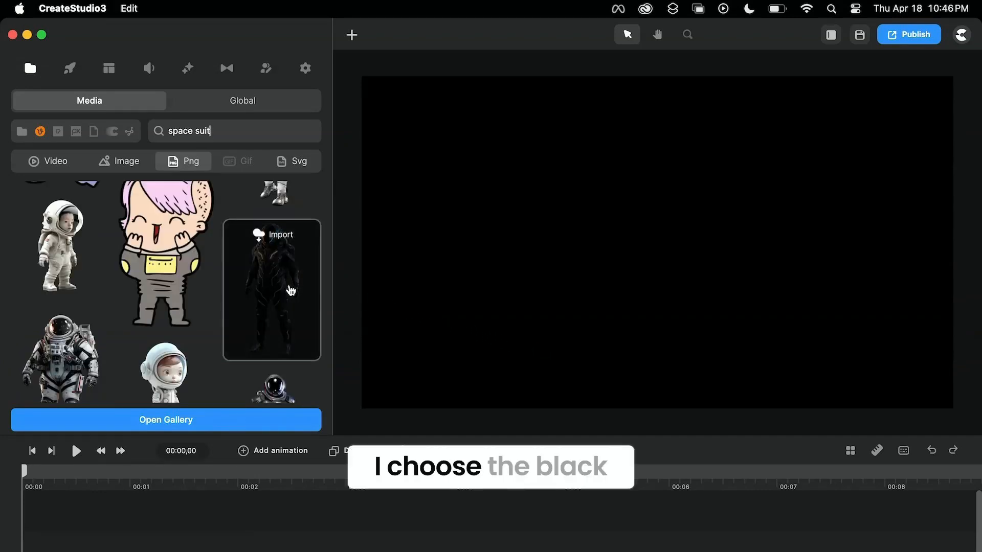
click(273, 281)
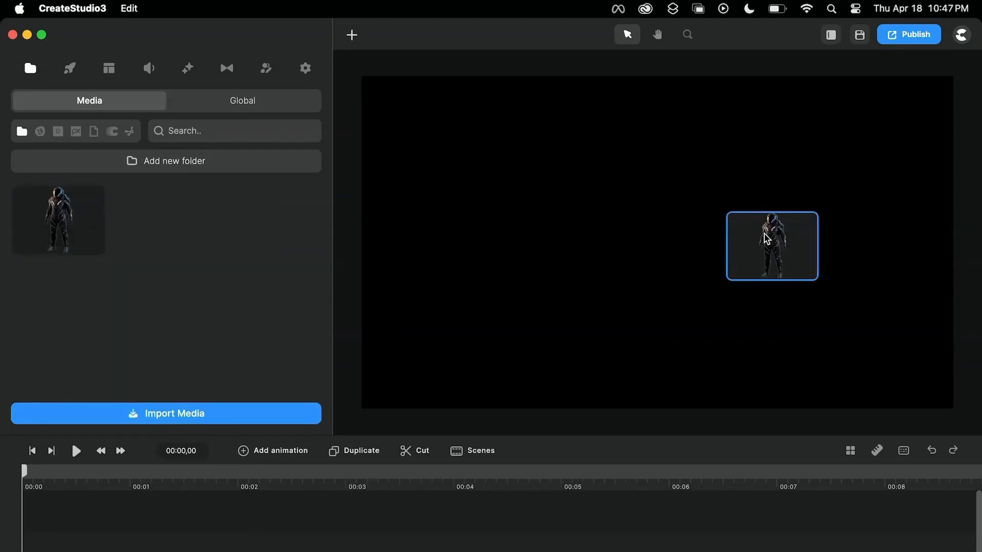
drag(766, 238, 603, 241)
Step: Extend the space suit clip on the timeline to a duration of 10 seconds
click(674, 182)
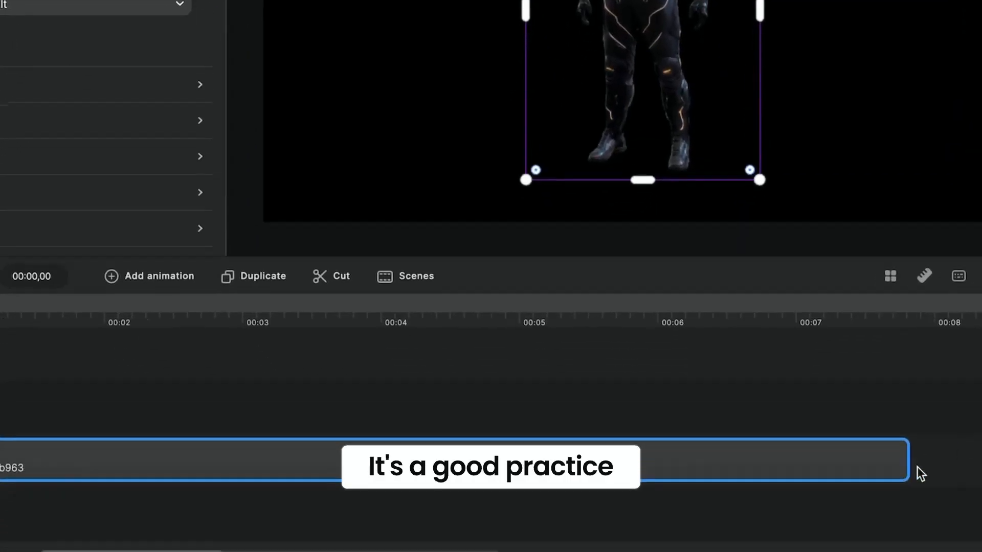
scroll(916, 473, right, 10)
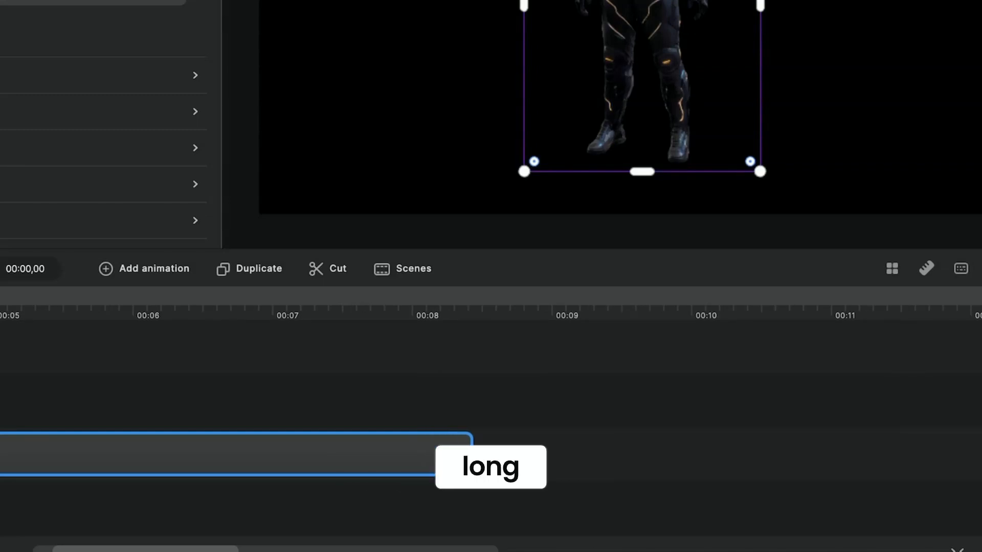
drag(471, 454, 687, 456)
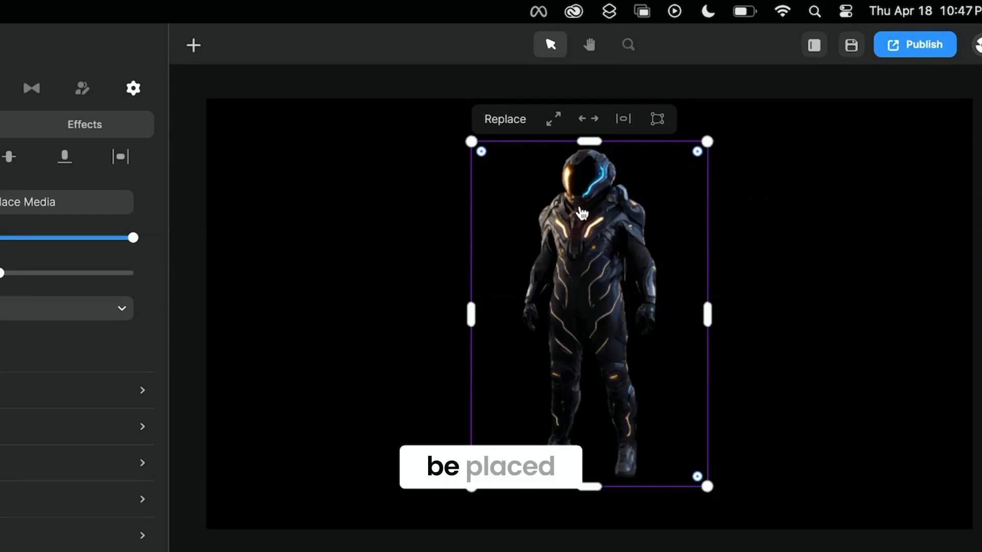
Step: Trace a closed path around the helmet's visor with the Pen tool
scroll(581, 214, up, 5)
scroll(581, 214, up, 1)
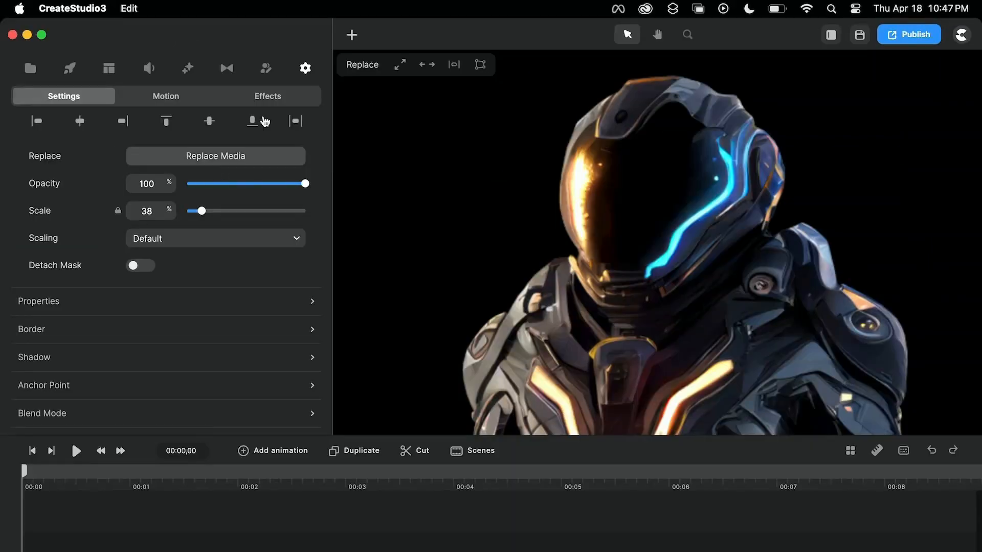
click(352, 35)
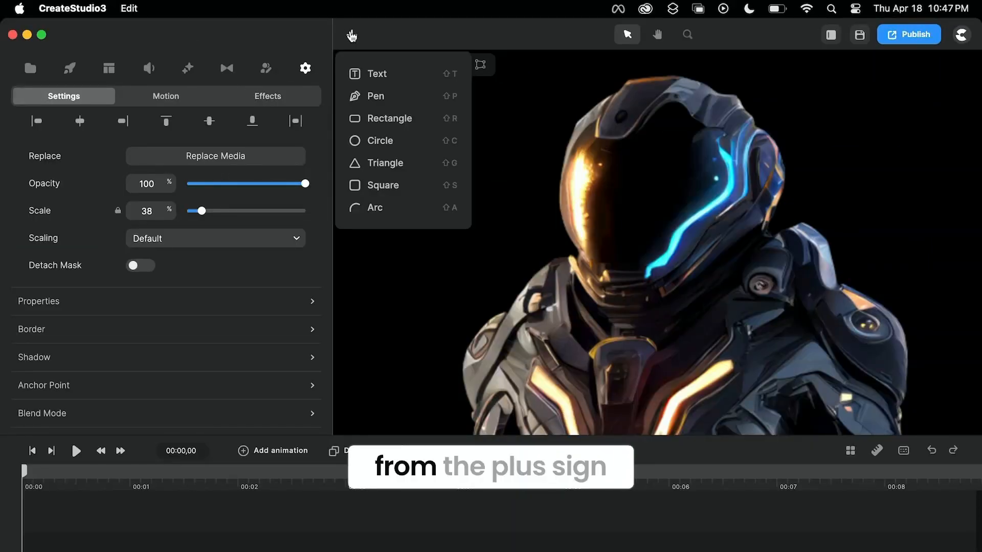
click(373, 98)
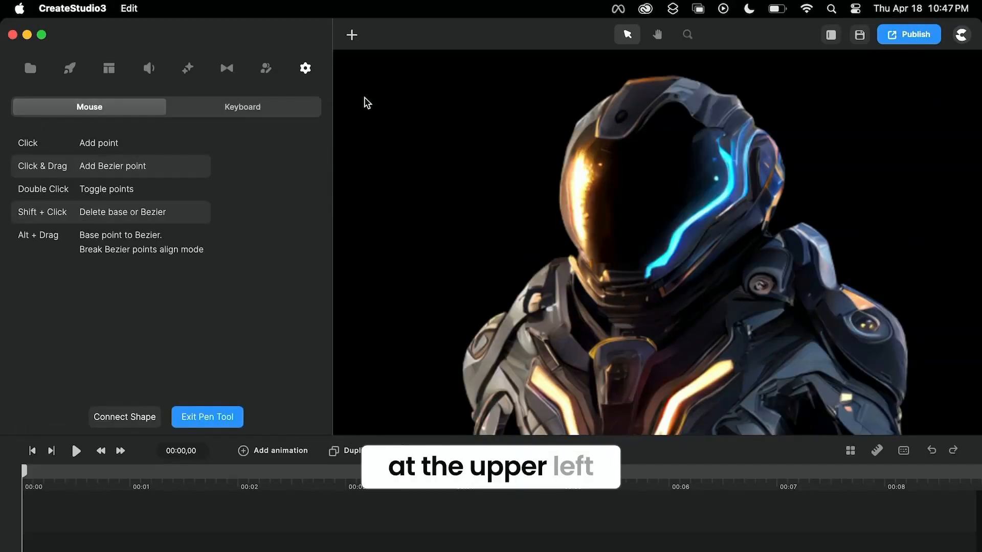
click(734, 147)
drag(689, 232, 662, 259)
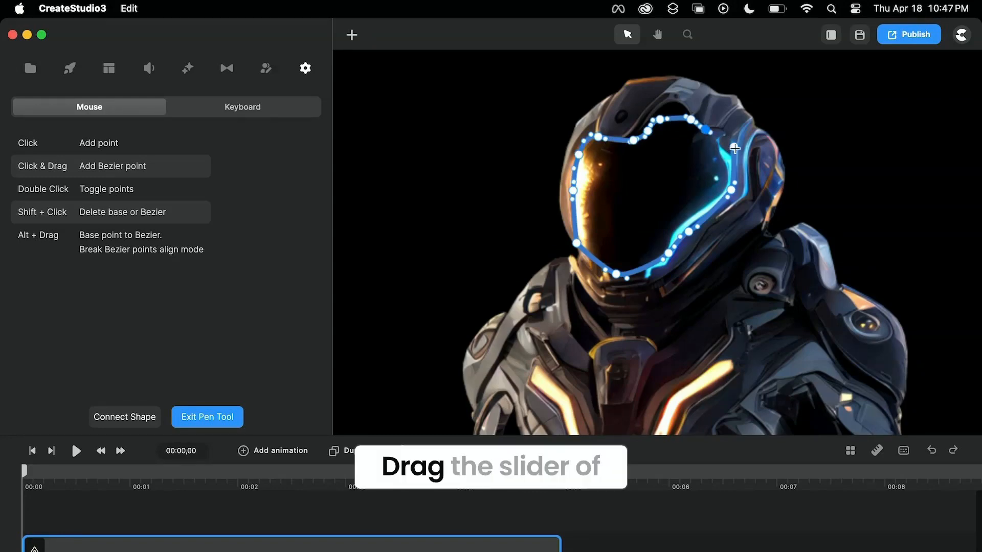
click(207, 417)
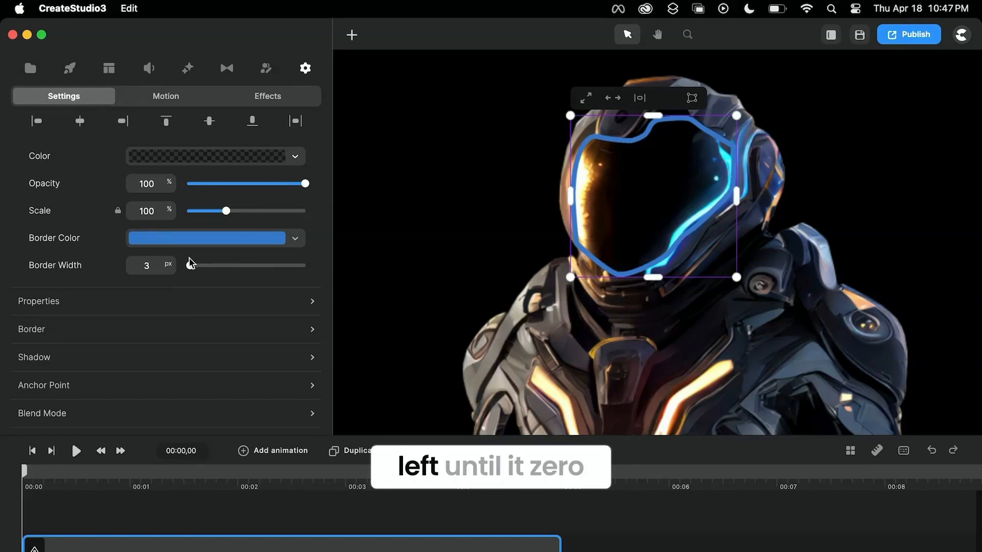
Step: Set the visor path's border width to 0 px and fill it with a radial gradient from opaque white (ffffff) to transparent
drag(191, 266, 186, 266)
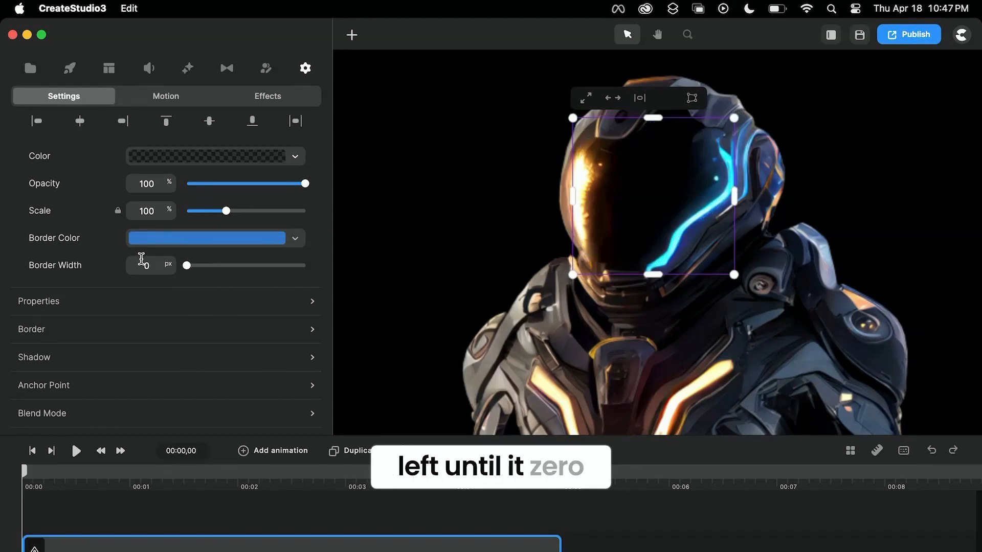
click(222, 157)
click(365, 109)
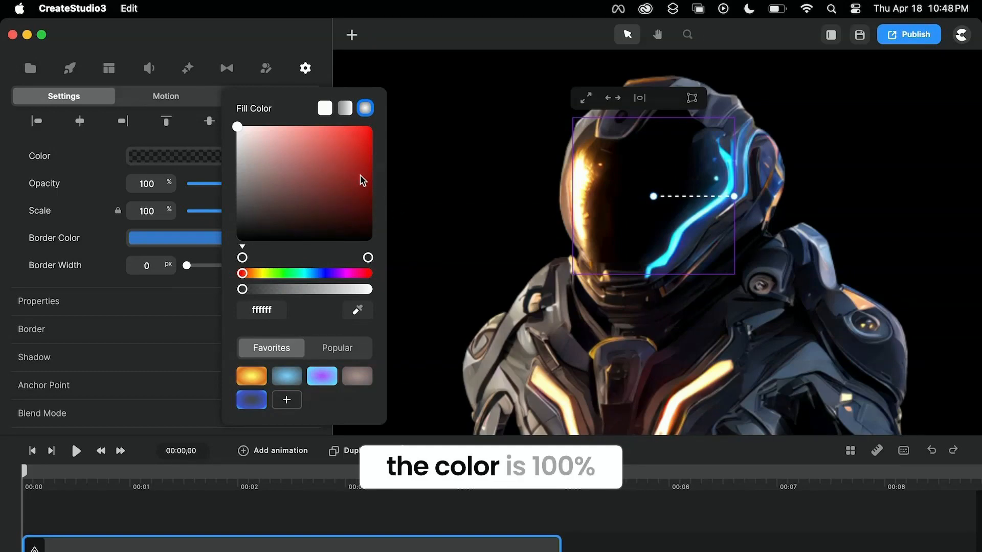
drag(244, 290, 390, 296)
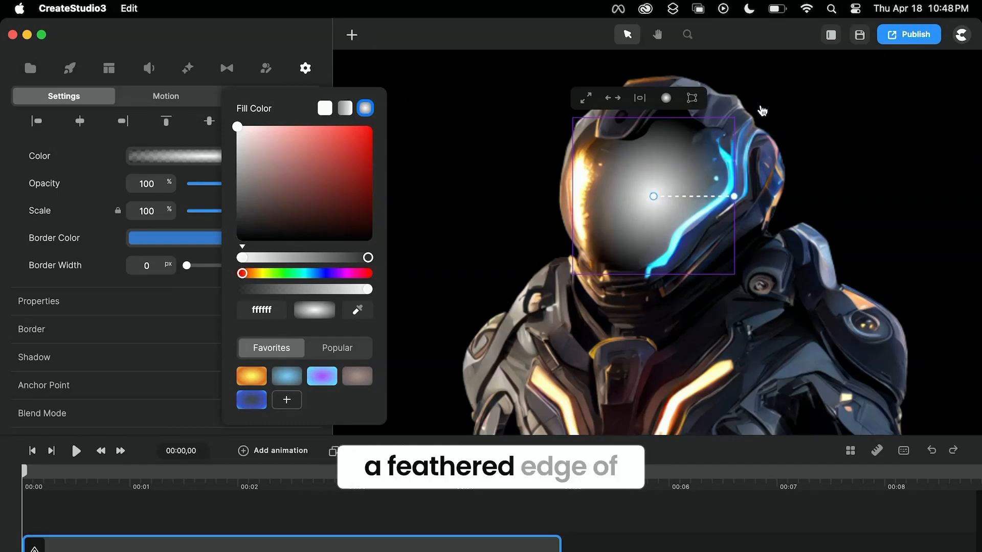
click(674, 188)
click(642, 212)
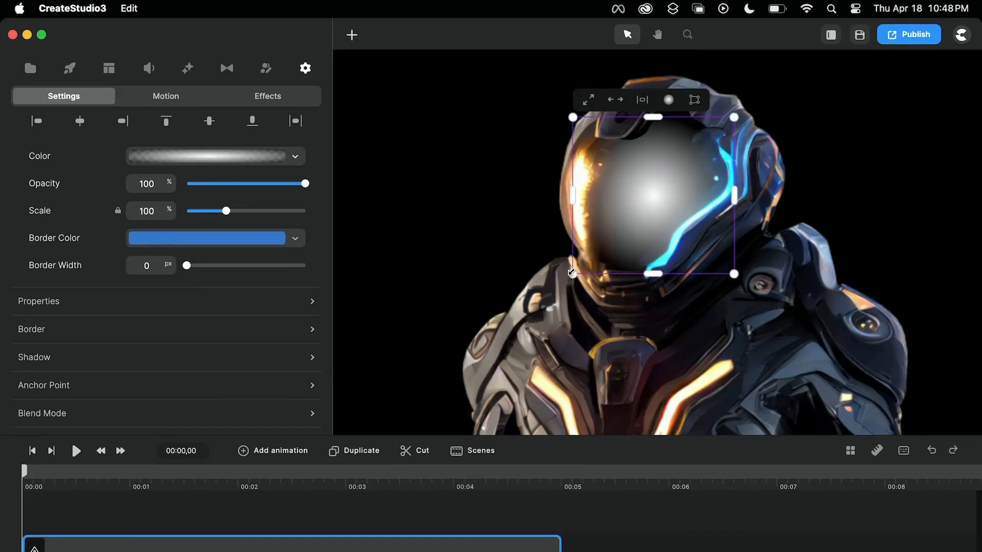
Step: Enlarge the gradient visor path to a scale of 134% and reposition it over the helmet's face area
drag(573, 274, 535, 310)
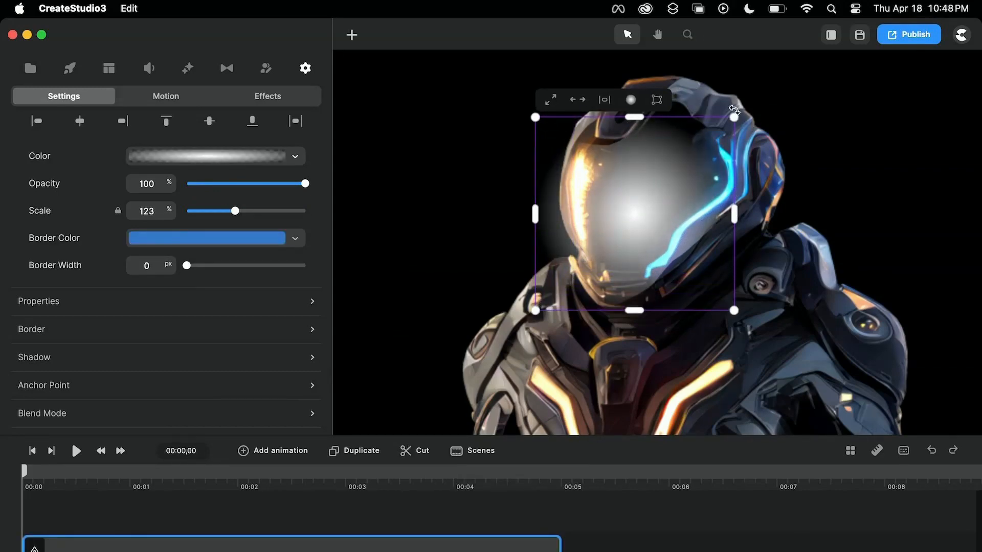
drag(735, 116, 751, 98)
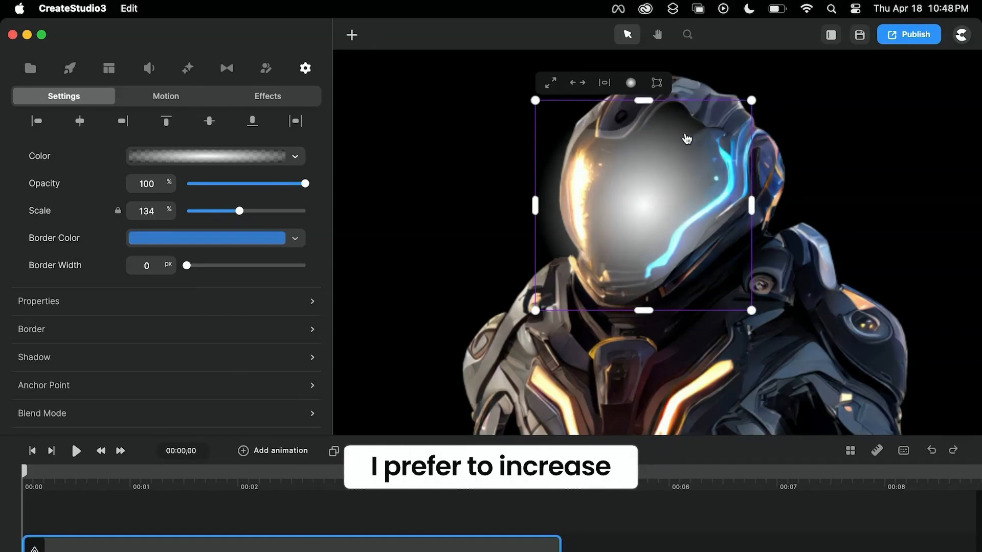
drag(687, 139, 683, 129)
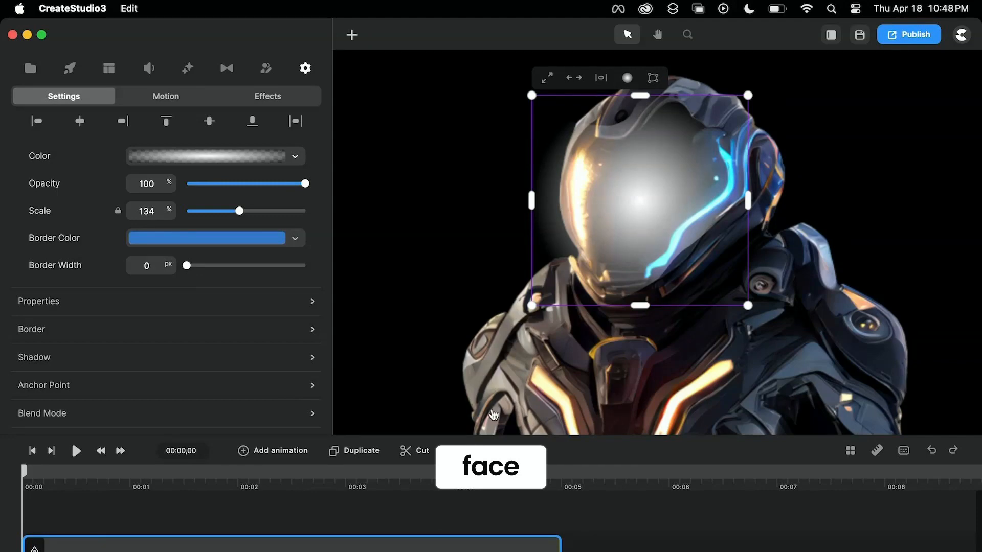
Step: Extend the visor path's clip to match the end of the 10-second space suit clip
scroll(537, 511, right, 3)
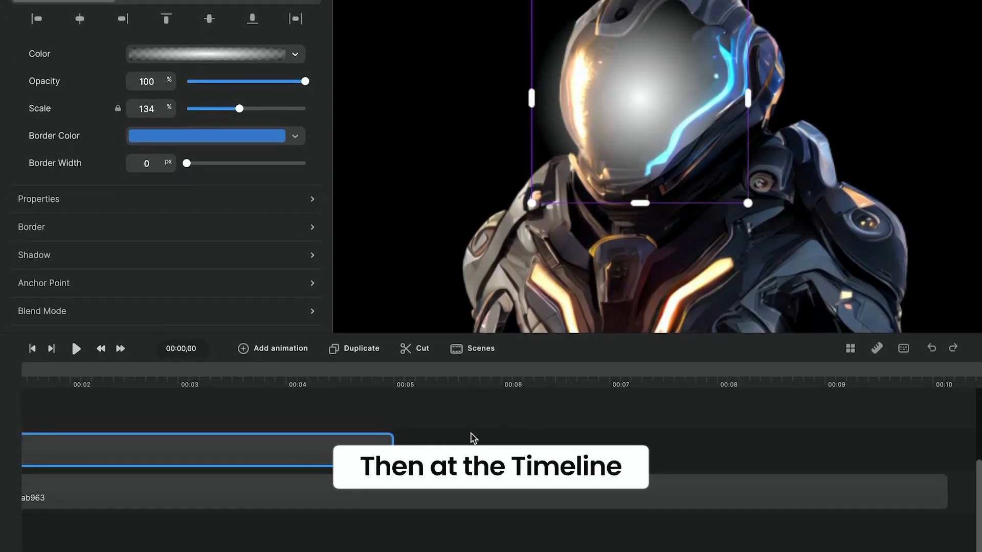
drag(392, 441, 943, 433)
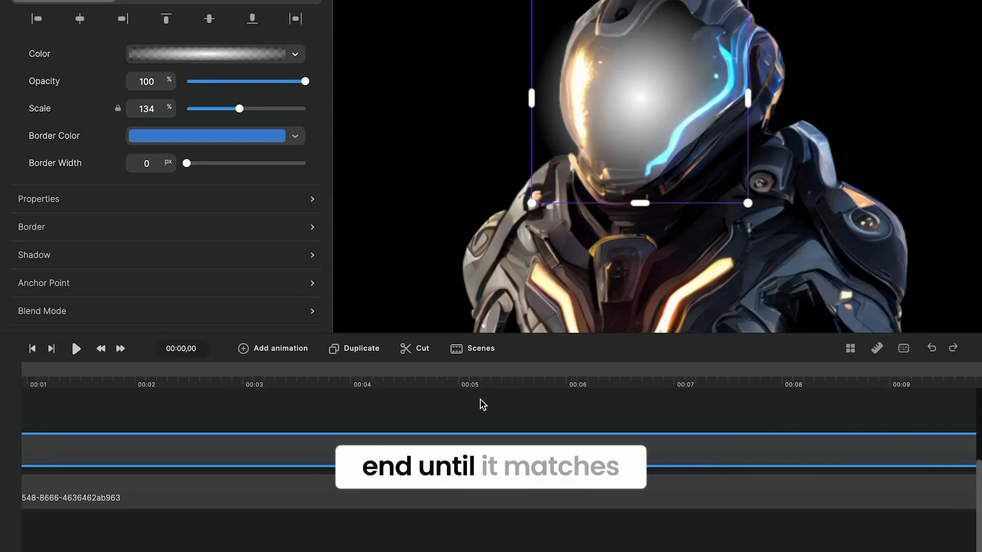
scroll(481, 404, left, 3)
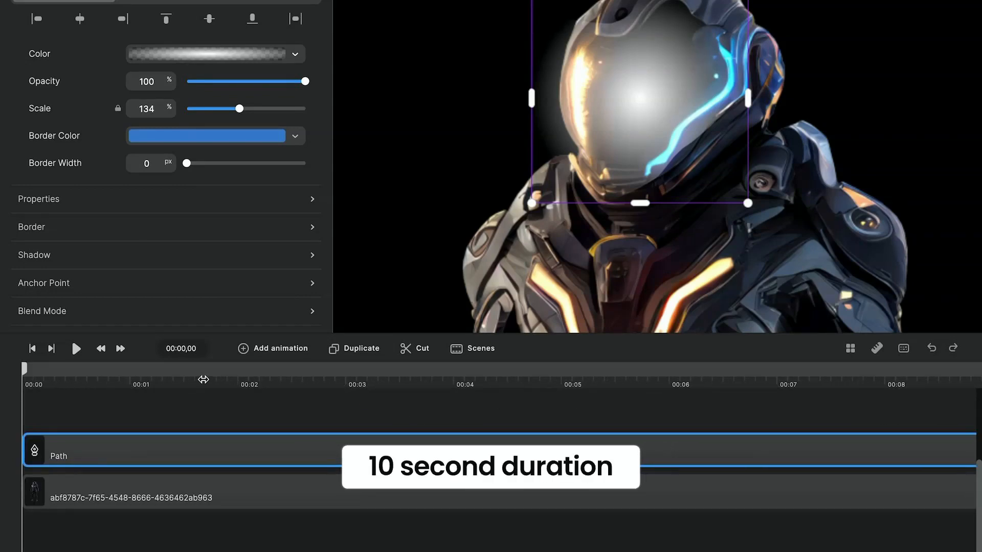
Step: Rename the Path clip on the timeline to Face
right_click(47, 456)
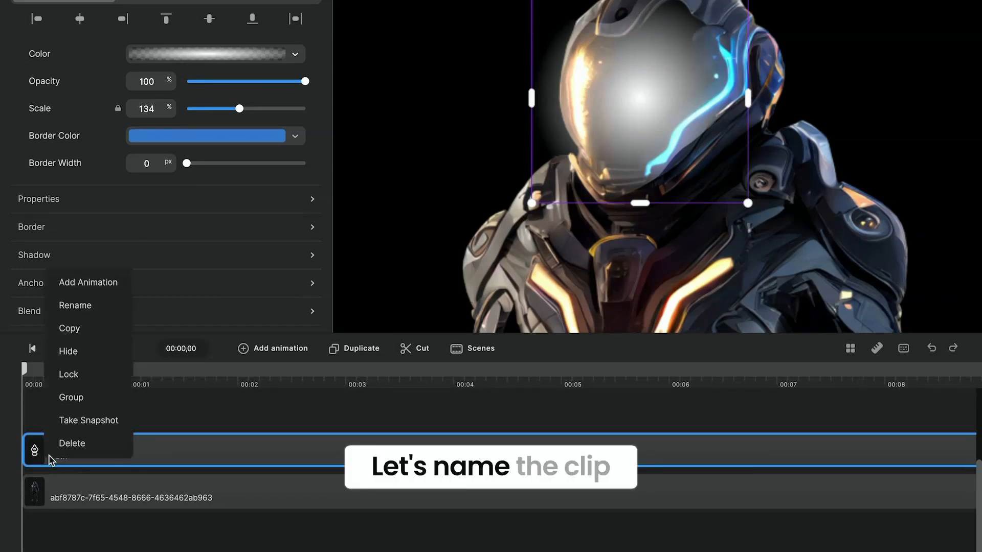
click(85, 305)
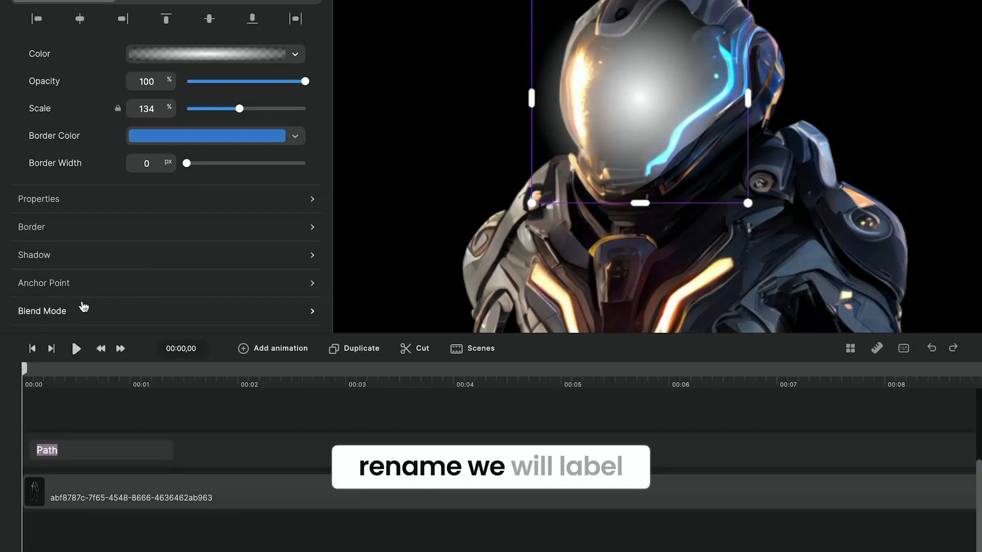
text(Face)
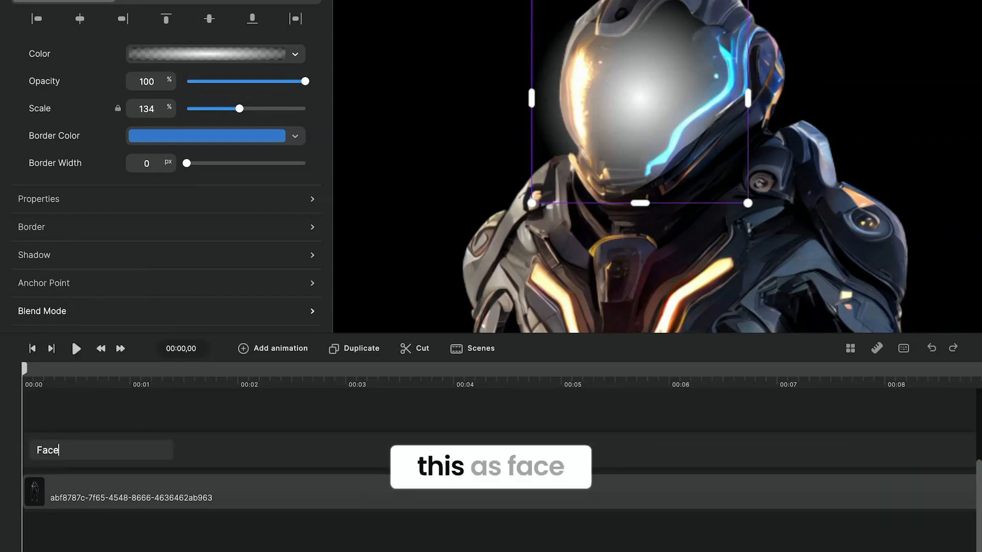
click(160, 409)
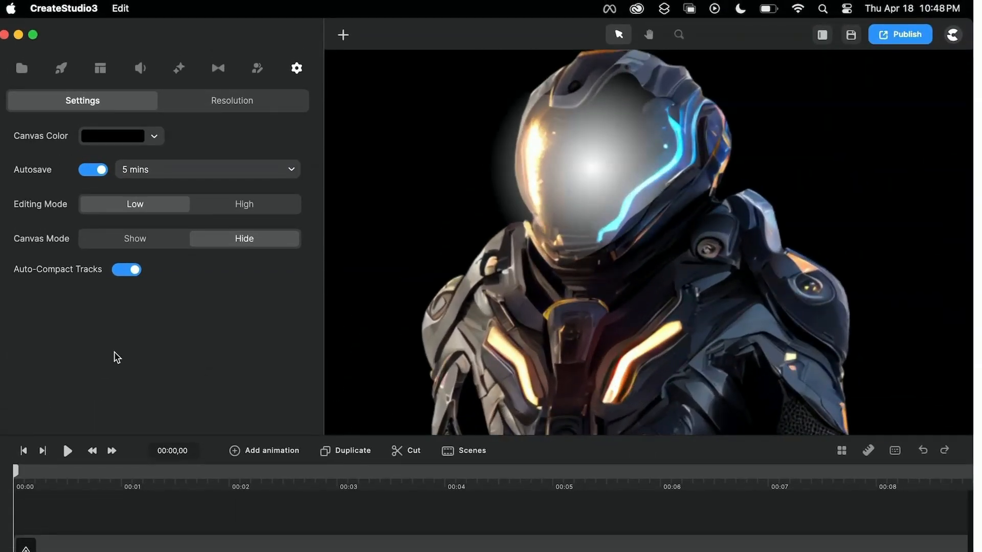
Step: Add the 3D character Tom to the timeline above the Face clip and extend his clip to 10 seconds
click(258, 75)
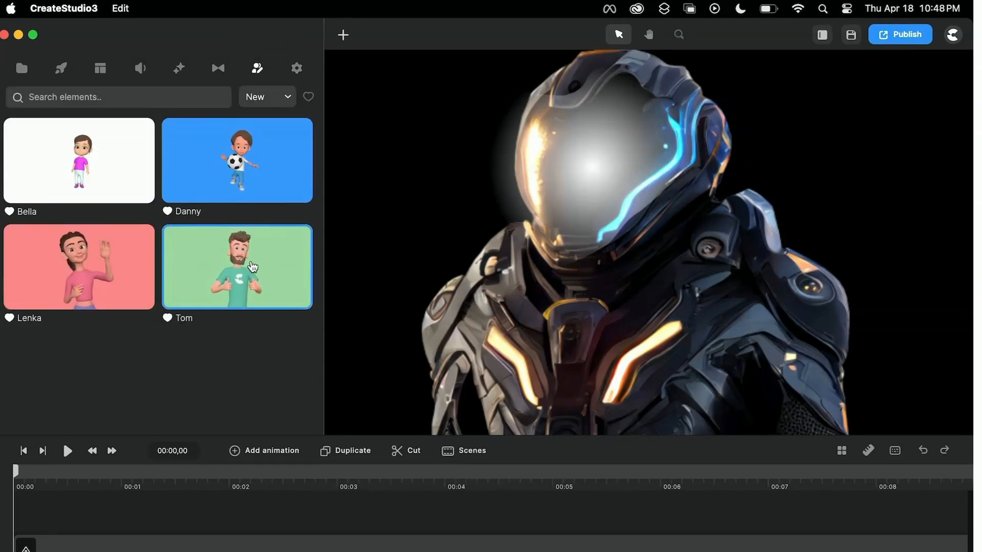
drag(254, 267, 355, 517)
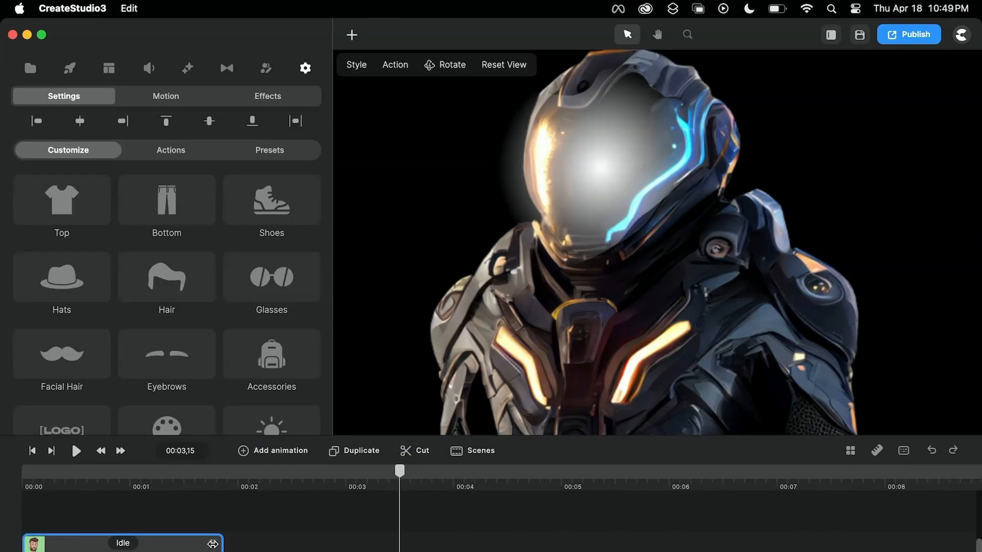
drag(213, 544, 889, 542)
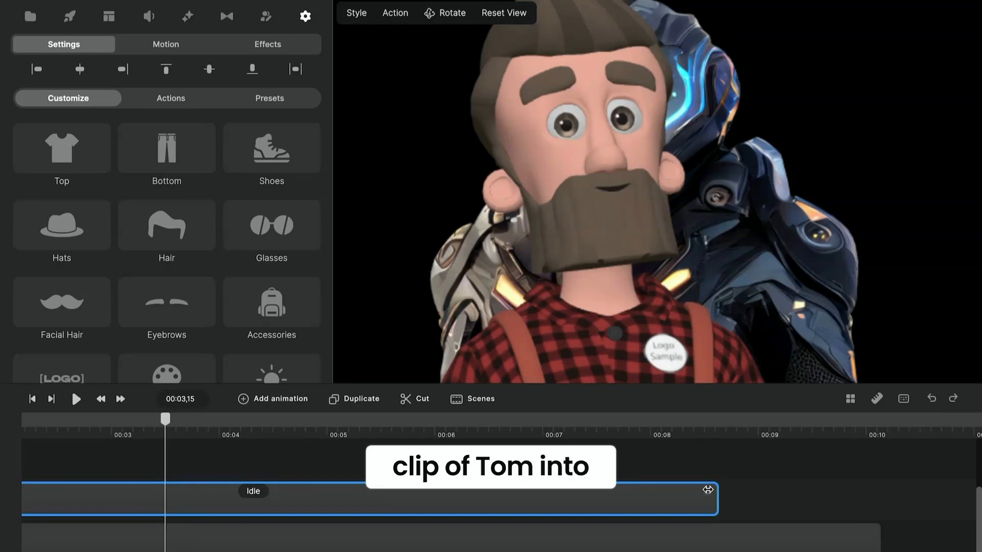
drag(719, 488, 868, 484)
scroll(575, 487, left, 5)
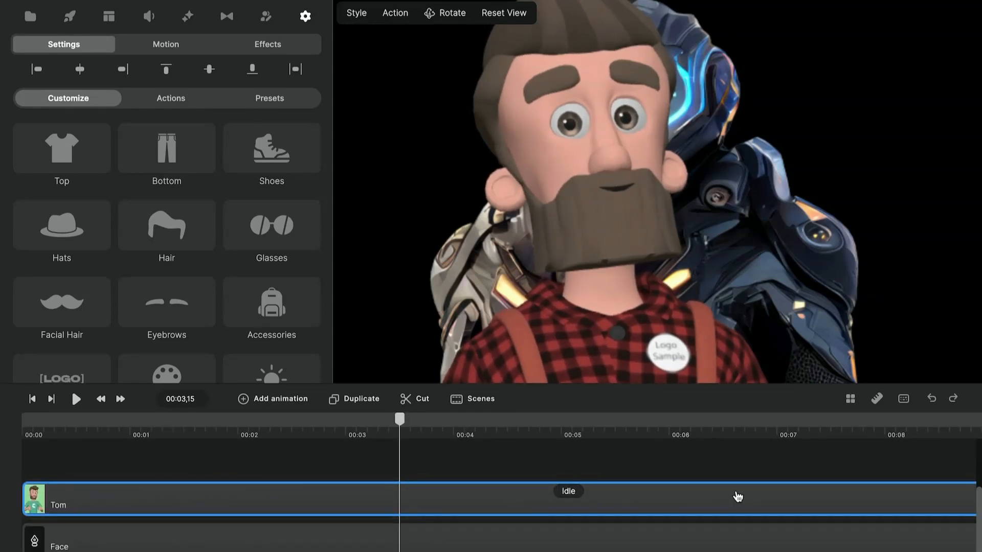
scroll(727, 497, right, 4)
scroll(728, 497, right, 5)
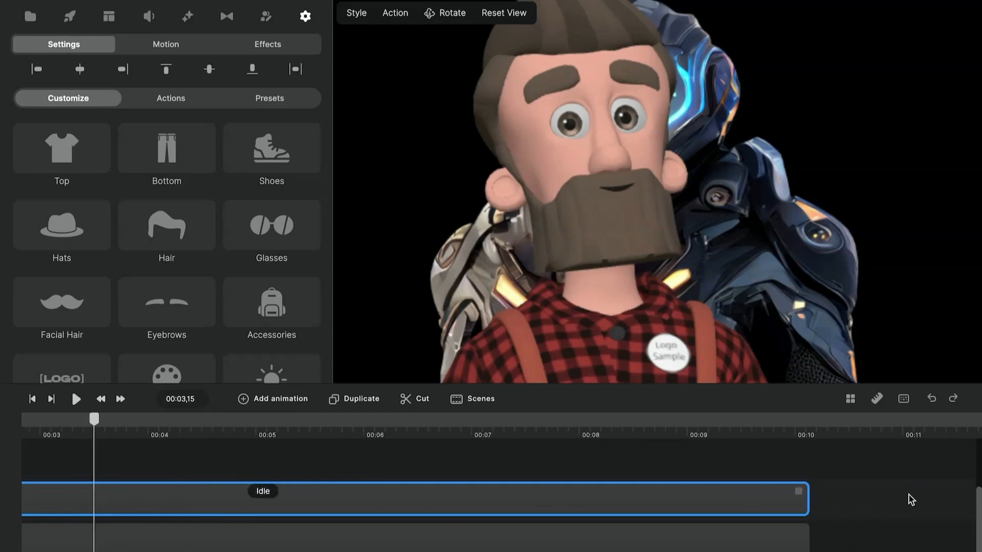
scroll(522, 476, left, 9)
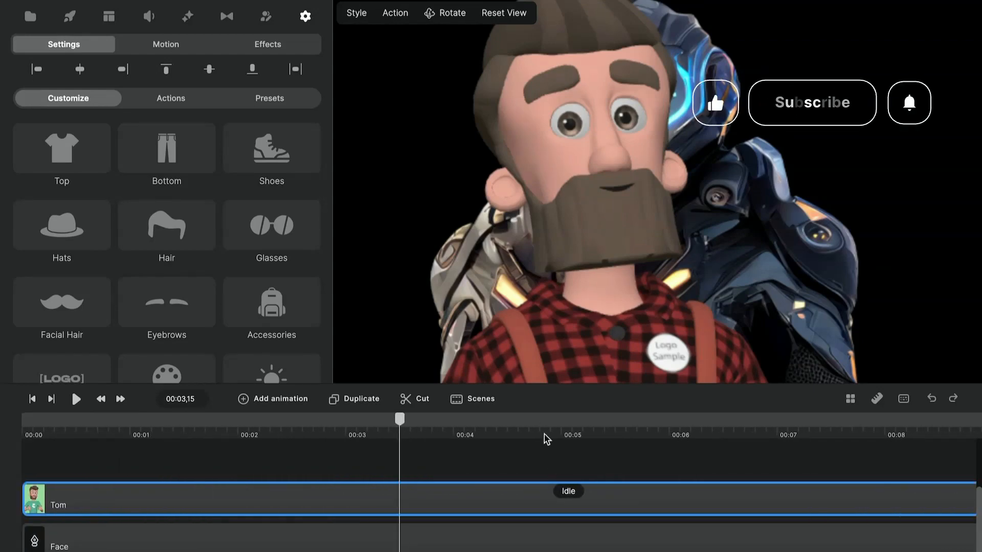
scroll(585, 158, down, 5)
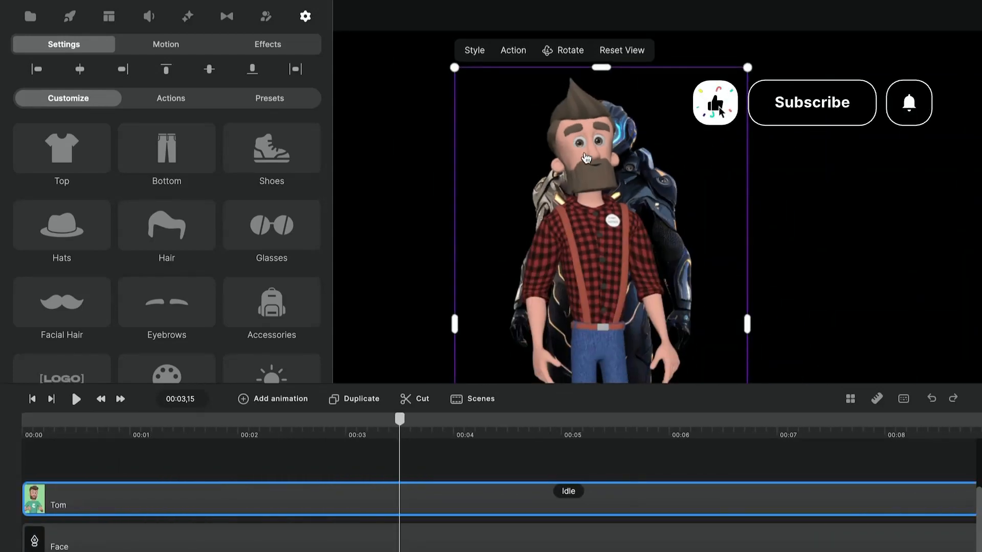
Step: Rotate and place Tom to match the suit's facing direction, and set his Track Matte mask to Face
click(564, 50)
drag(607, 163, 581, 185)
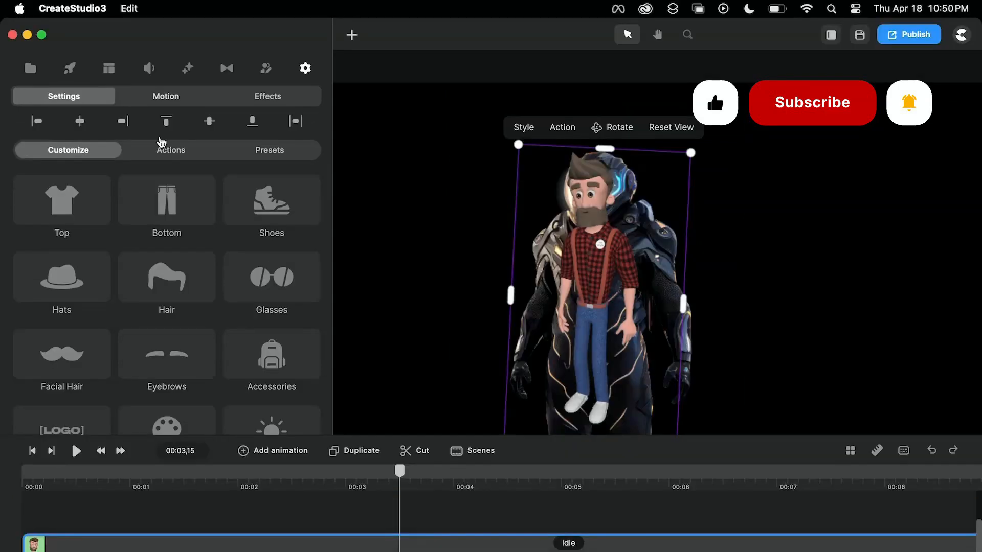
scroll(238, 221, down, 5)
scroll(237, 222, down, 3)
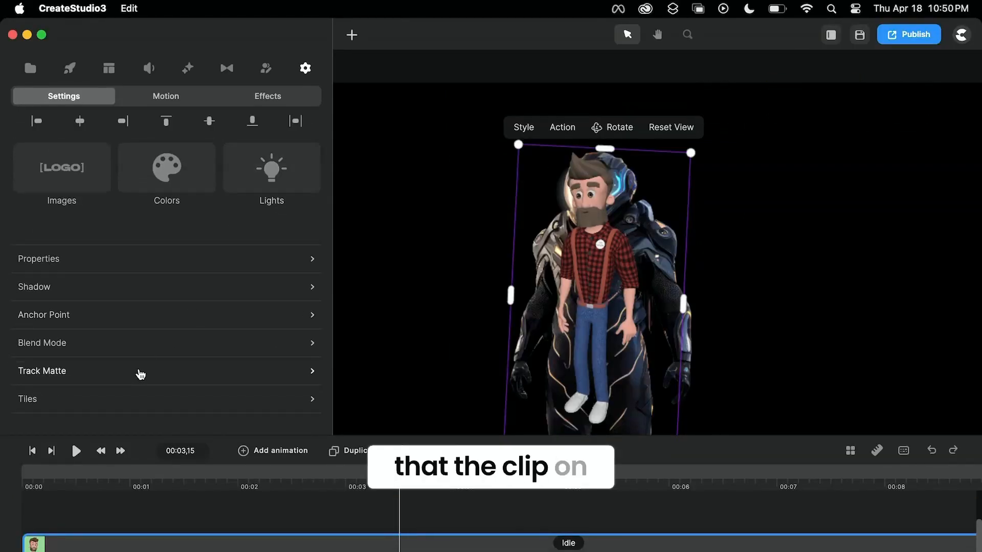
click(203, 371)
click(433, 403)
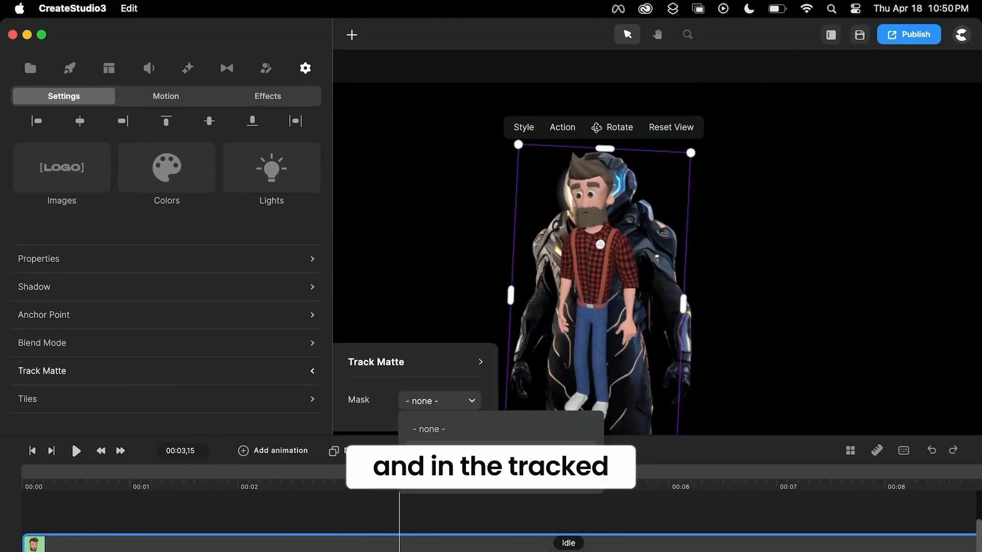
click(433, 453)
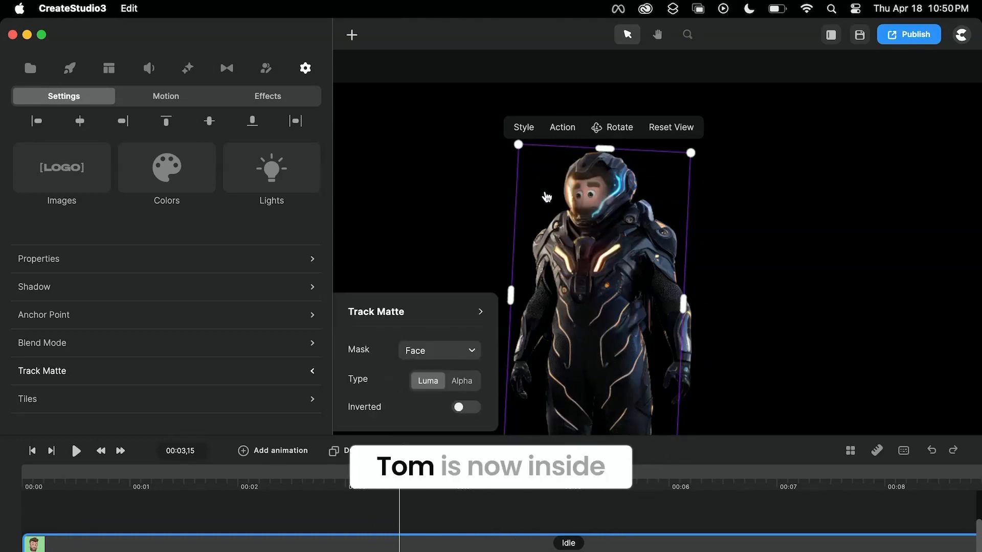
Step: Resize and reposition Tom so his face sits centred behind the helmet's visor
drag(519, 146, 548, 177)
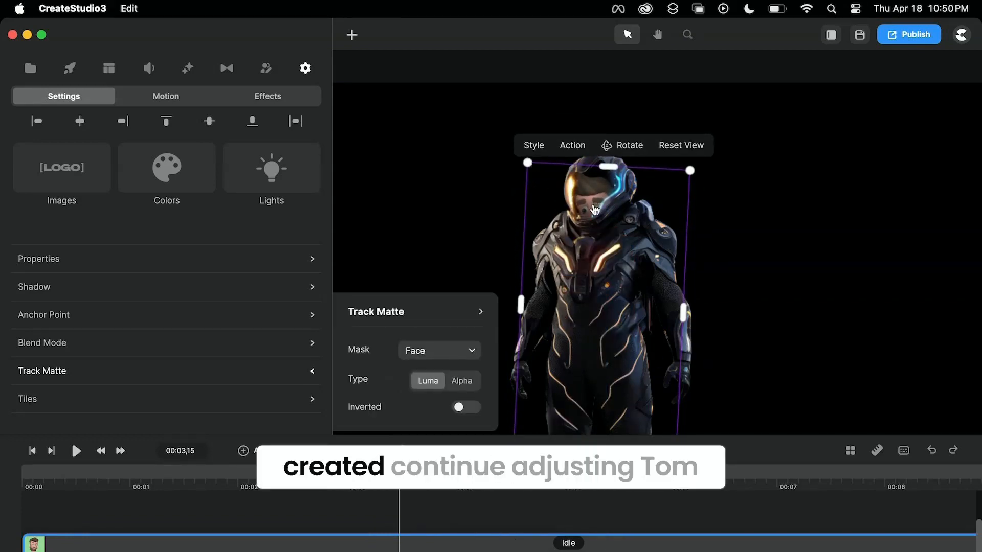
drag(611, 269, 607, 248)
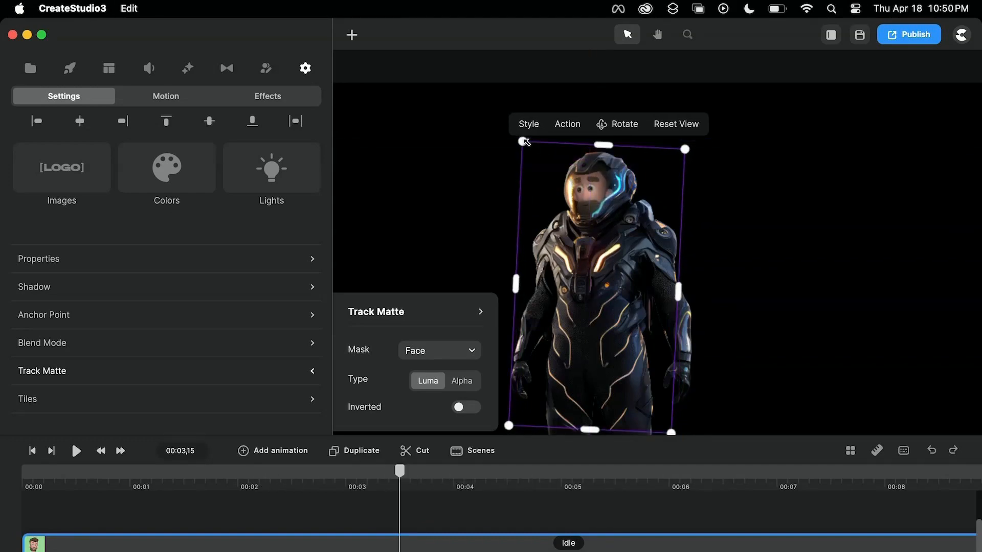
drag(525, 141, 531, 155)
drag(600, 382, 597, 366)
drag(668, 423, 684, 455)
drag(644, 399, 623, 390)
scroll(636, 391, down, 5)
scroll(636, 392, up, 5)
scroll(578, 244, up, 3)
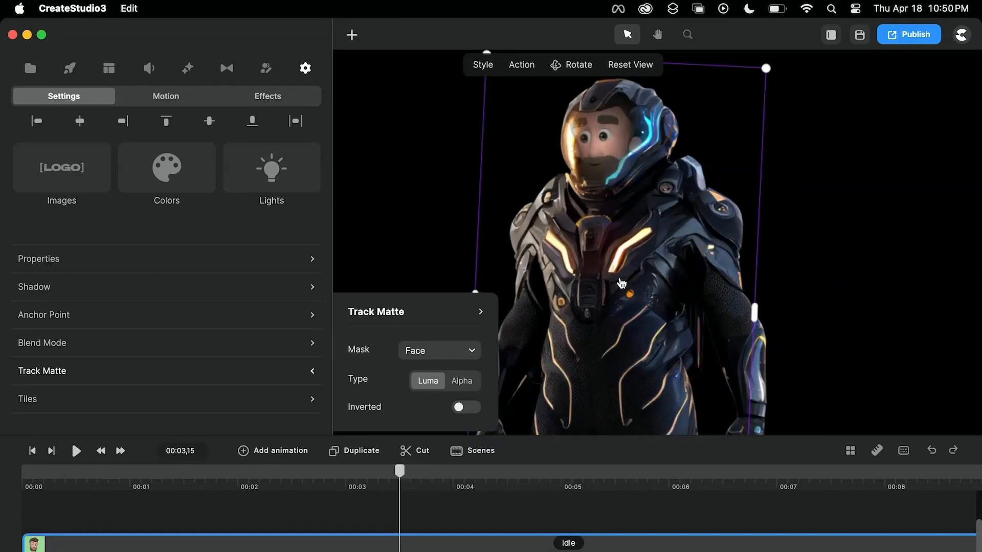
drag(616, 281, 619, 280)
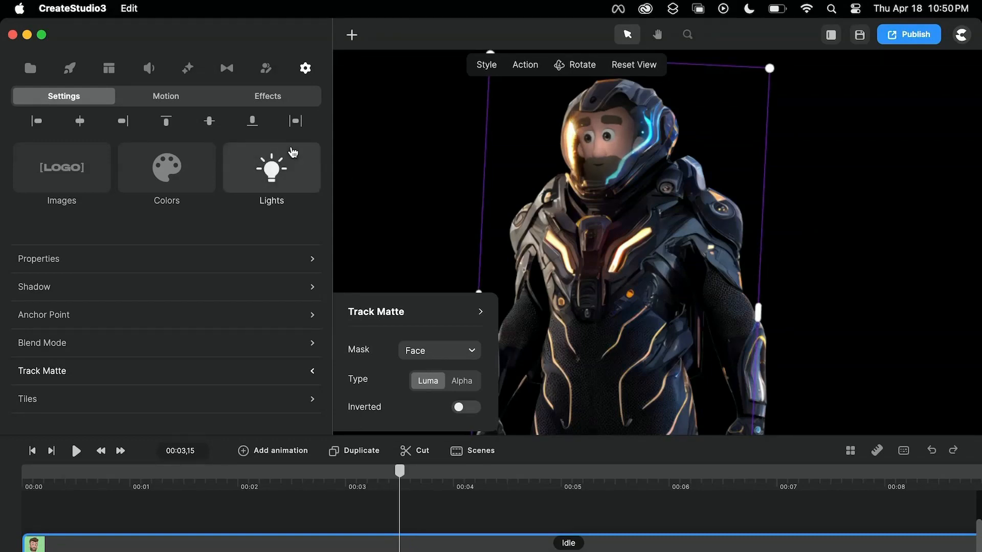
Step: Change Tom's facial hair to Moustache and his eyebrows to Curved
click(408, 192)
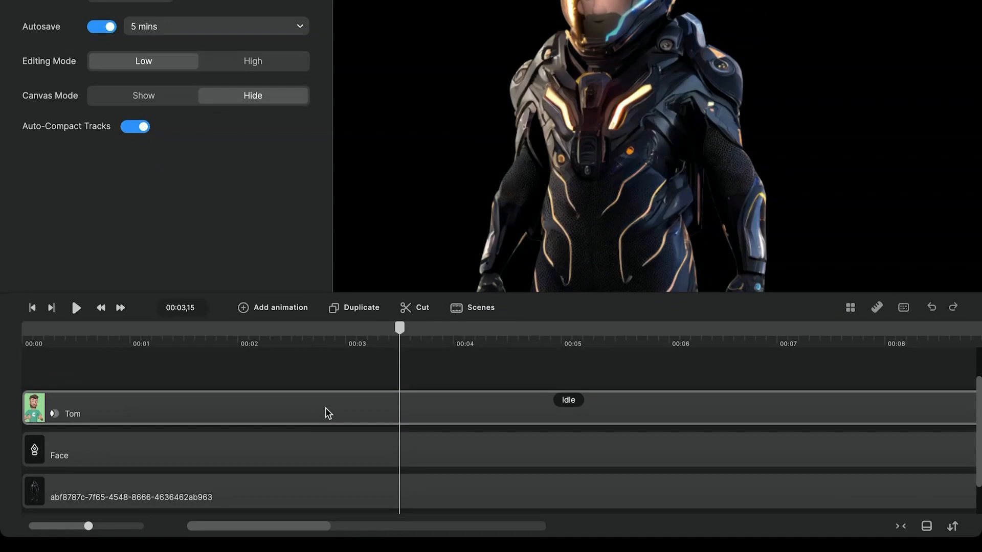
click(327, 548)
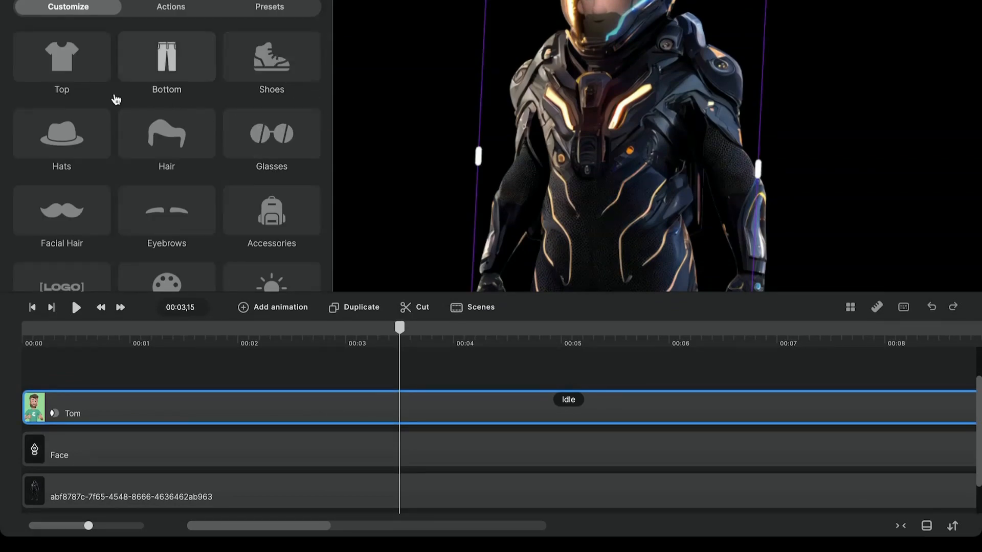
click(84, 255)
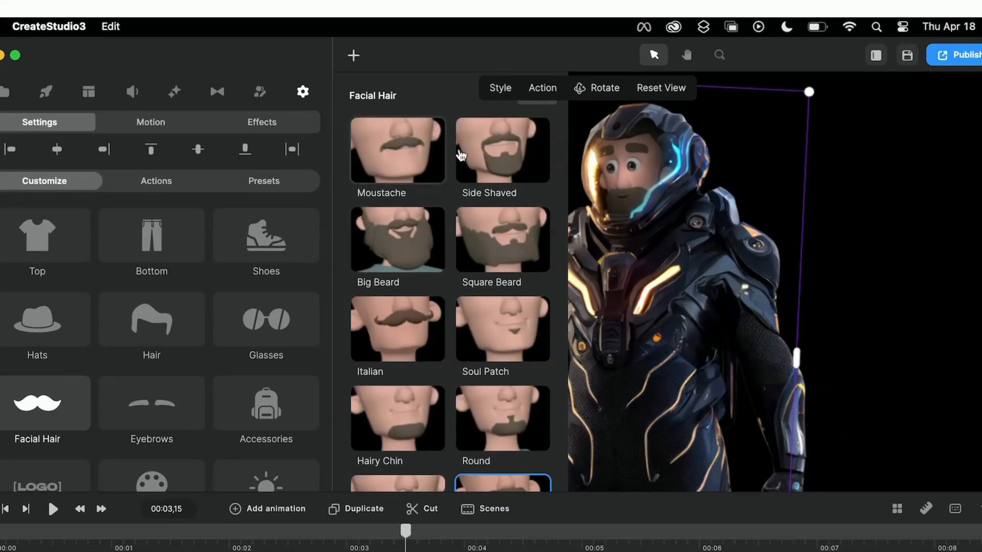
click(396, 167)
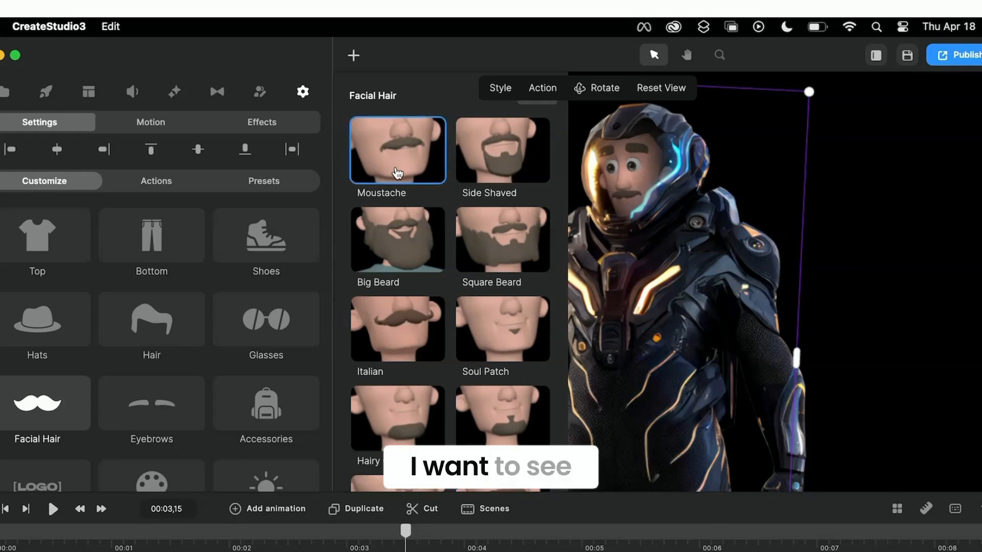
click(159, 428)
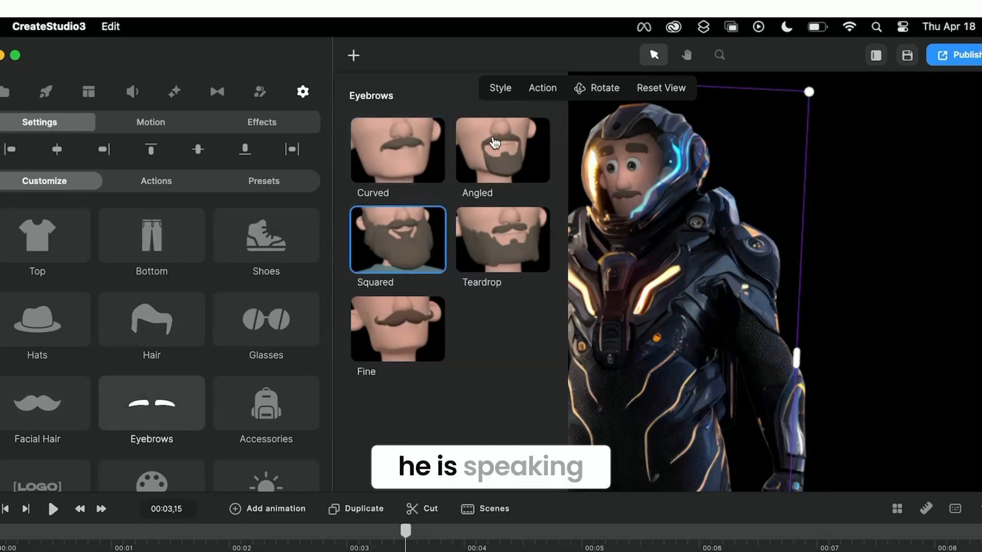
click(401, 163)
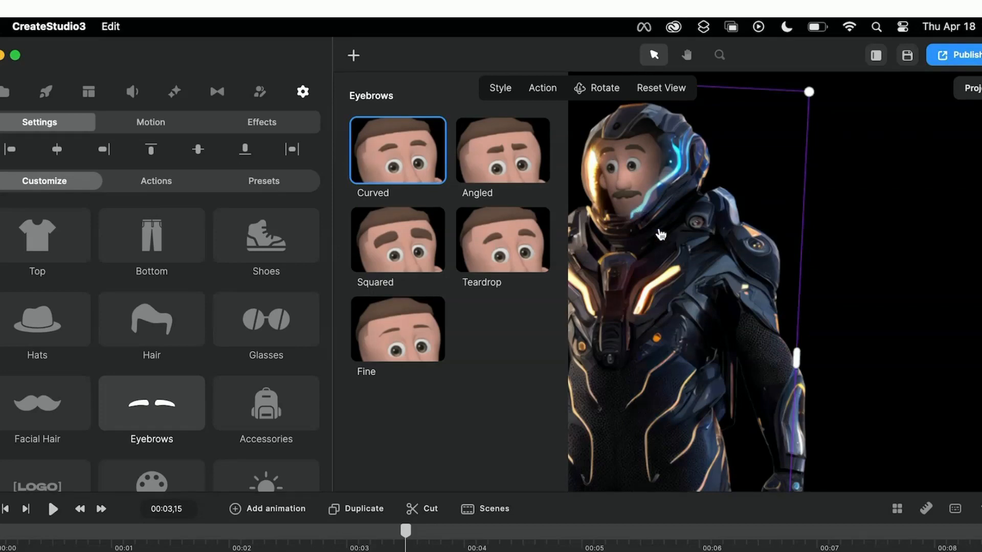
click(668, 376)
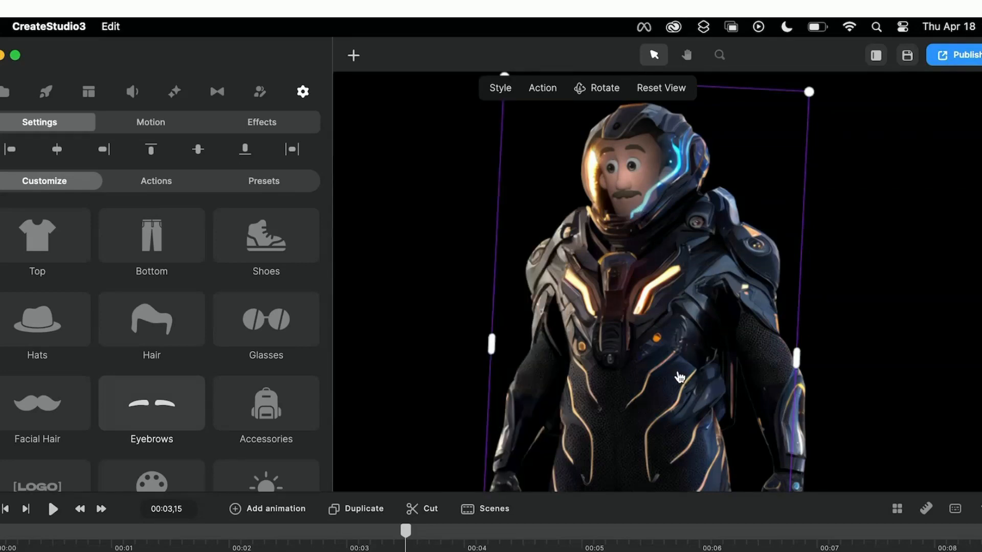
Step: Duplicate the space suit image clip and return the playhead to the start of the timeline
scroll(668, 377, down, 3)
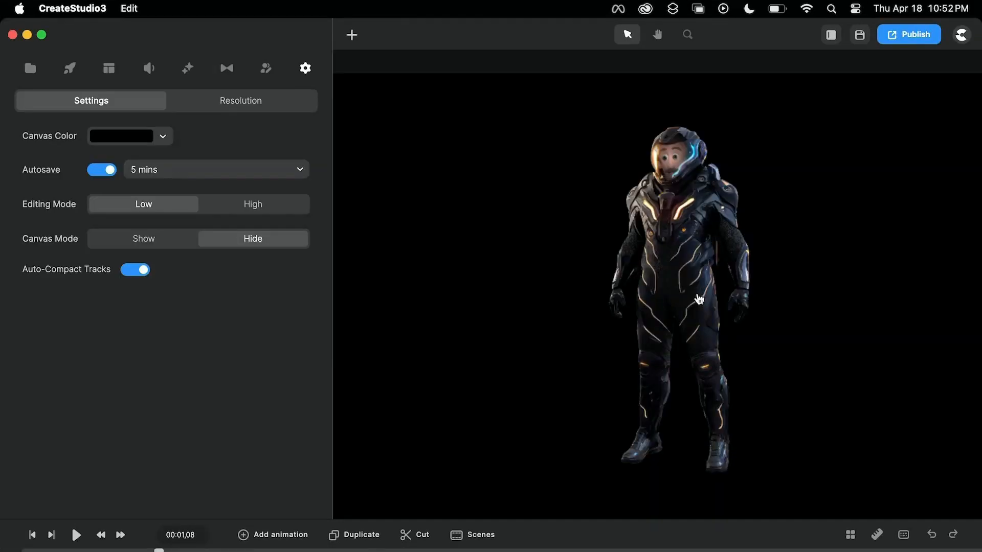
scroll(699, 299, up, 3)
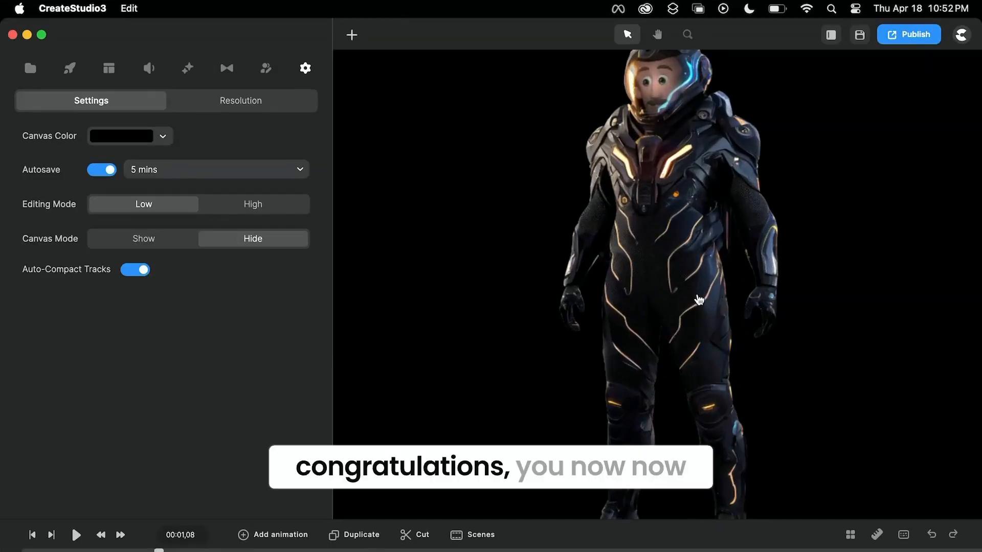
scroll(699, 299, down, 2)
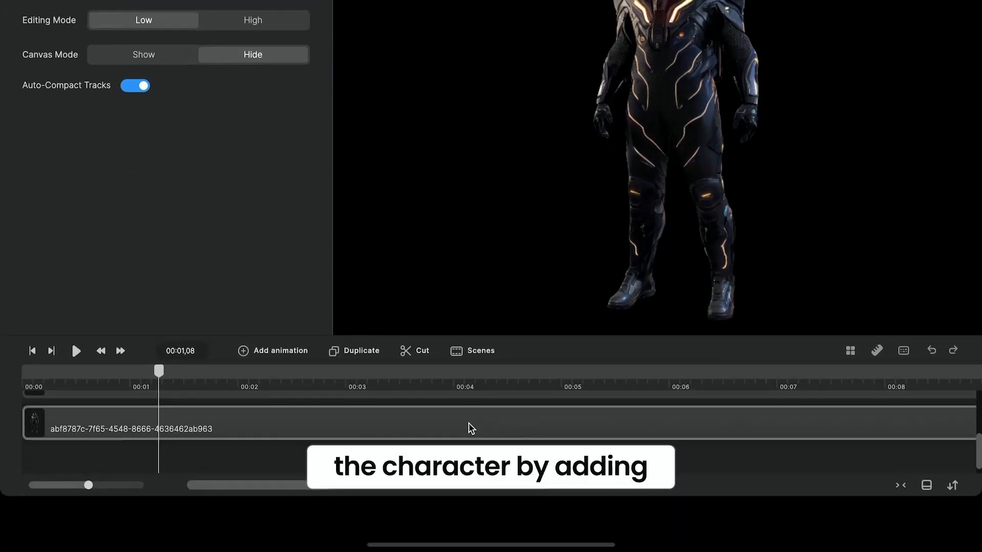
click(471, 428)
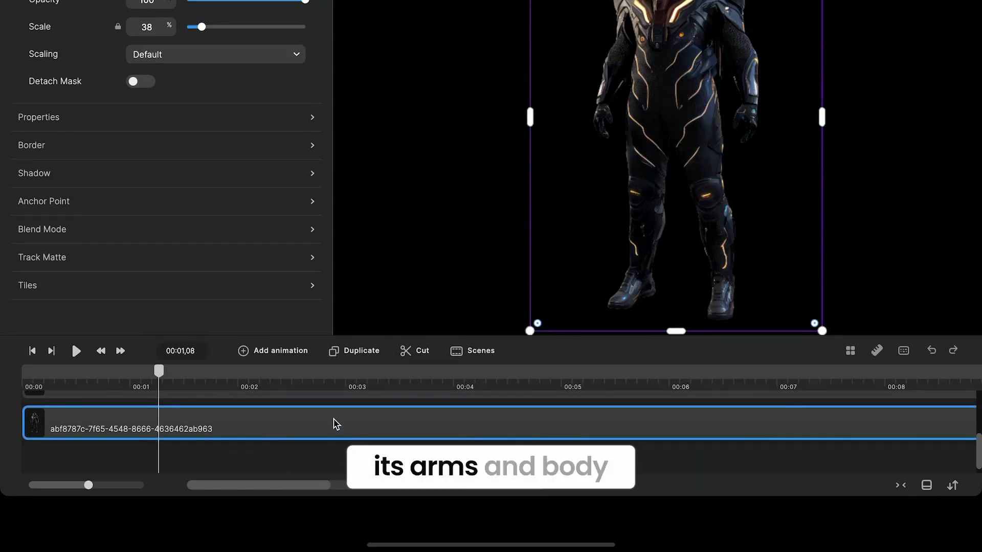
drag(338, 427, 340, 455)
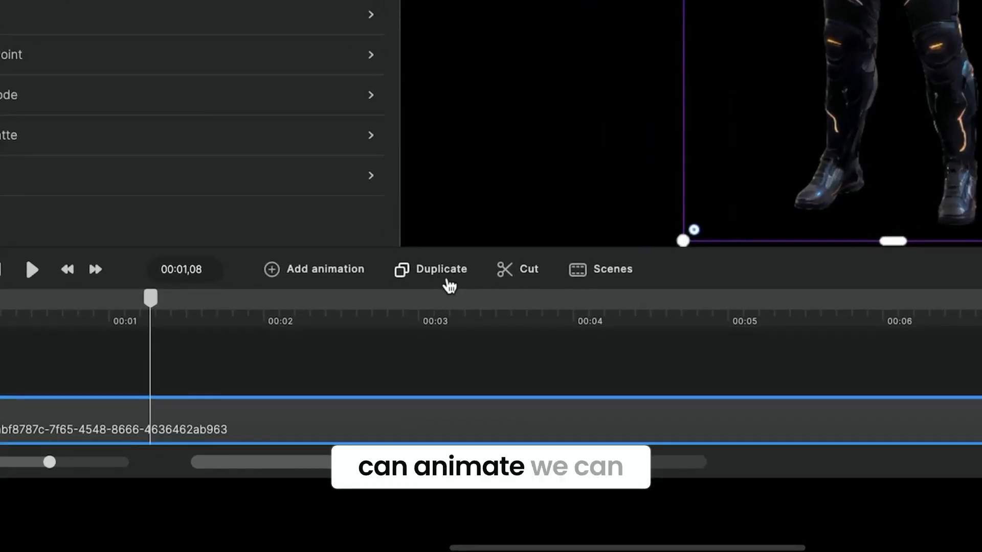
click(449, 286)
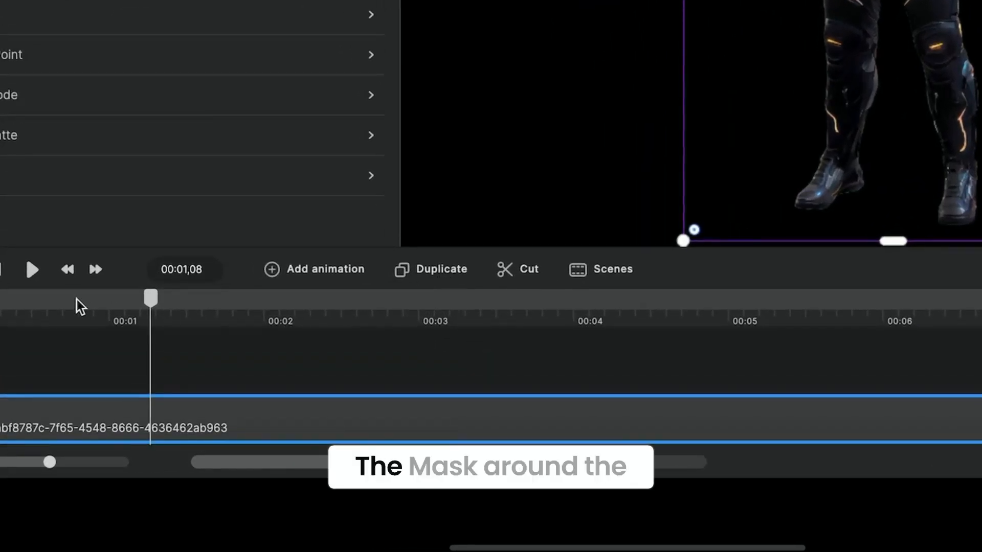
click(34, 263)
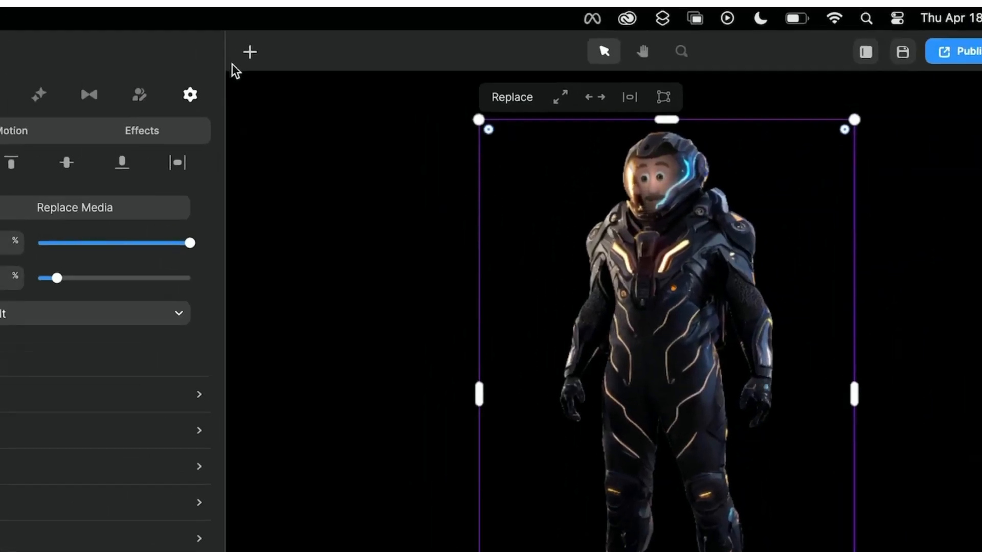
Step: Draw a closed pen path around the suit's arm and hand on the right side of the figure, up to the shoulder
click(261, 60)
click(296, 138)
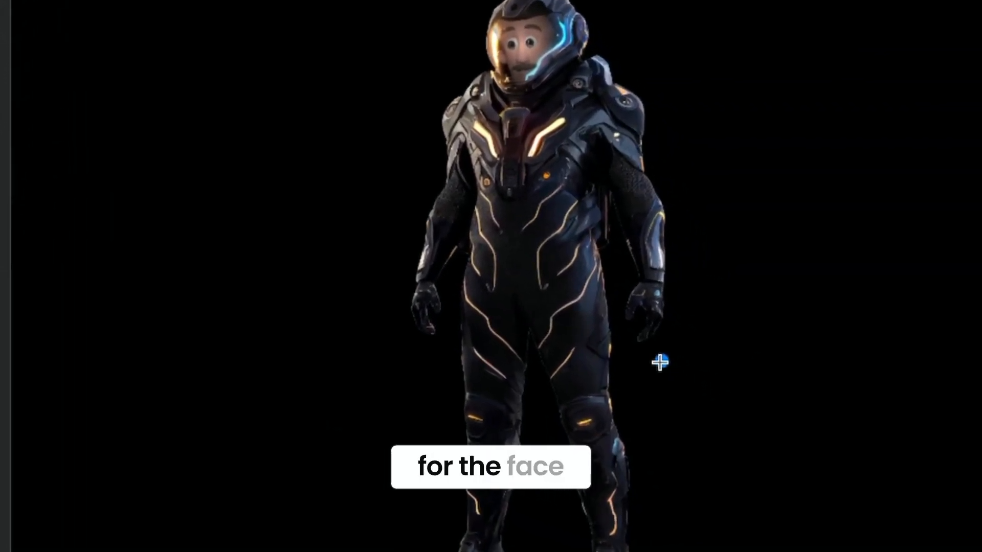
click(619, 331)
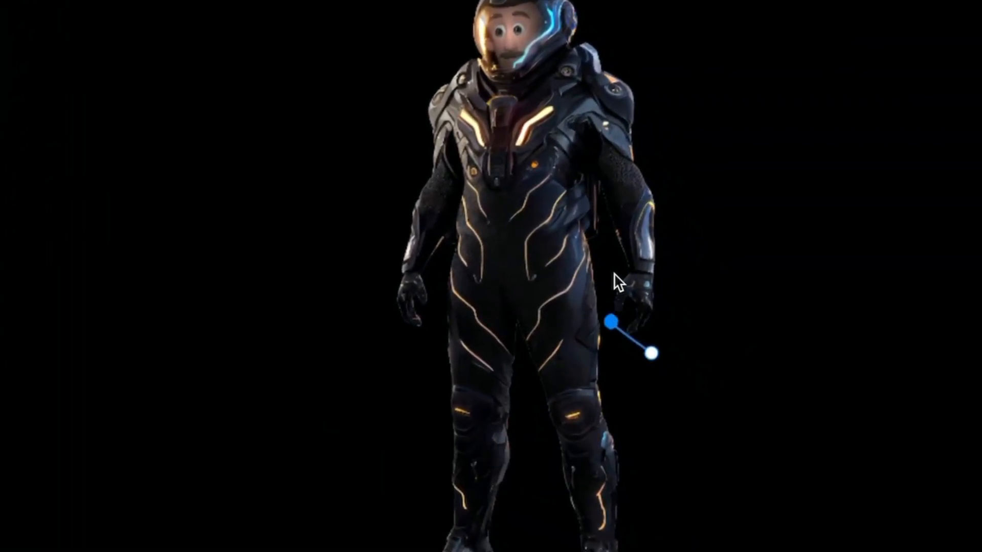
click(611, 270)
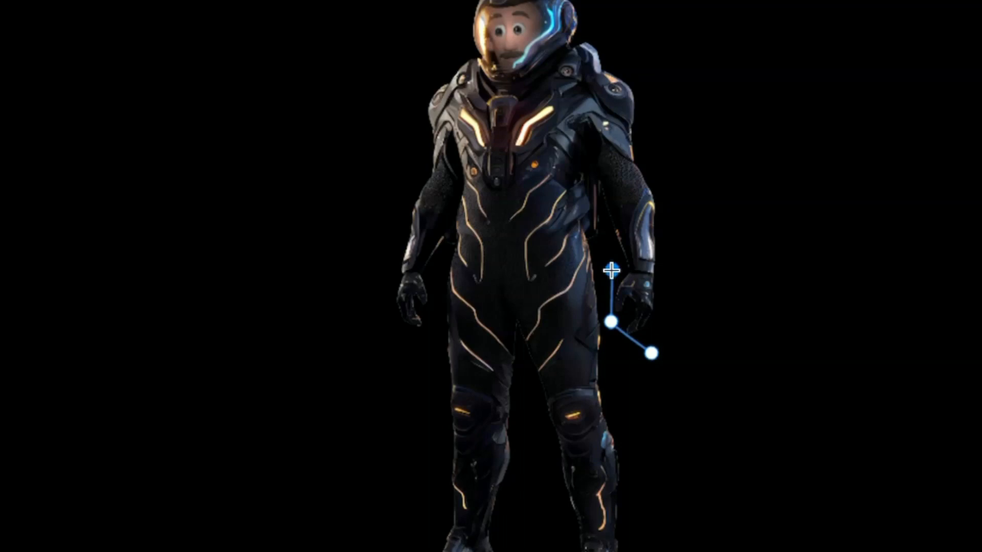
click(611, 238)
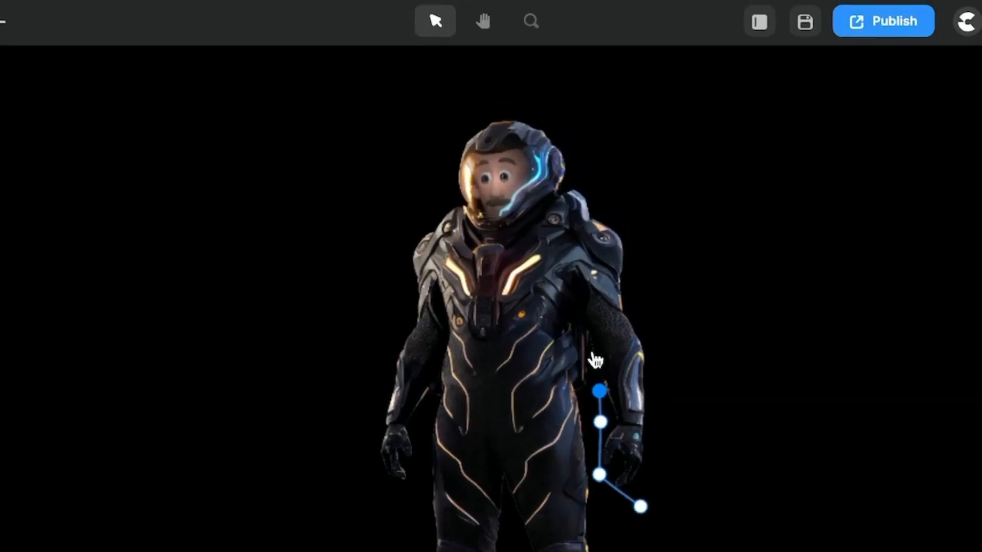
click(597, 278)
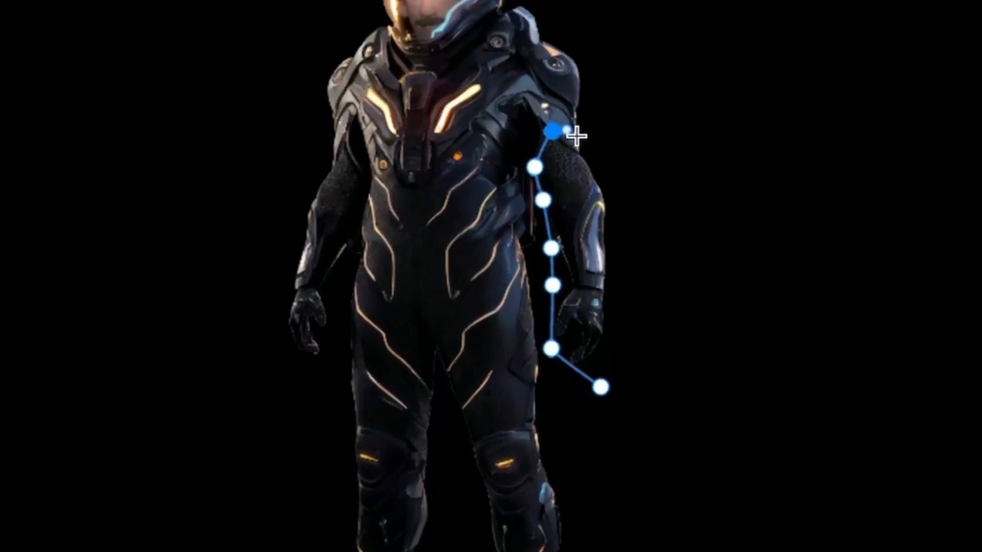
click(620, 202)
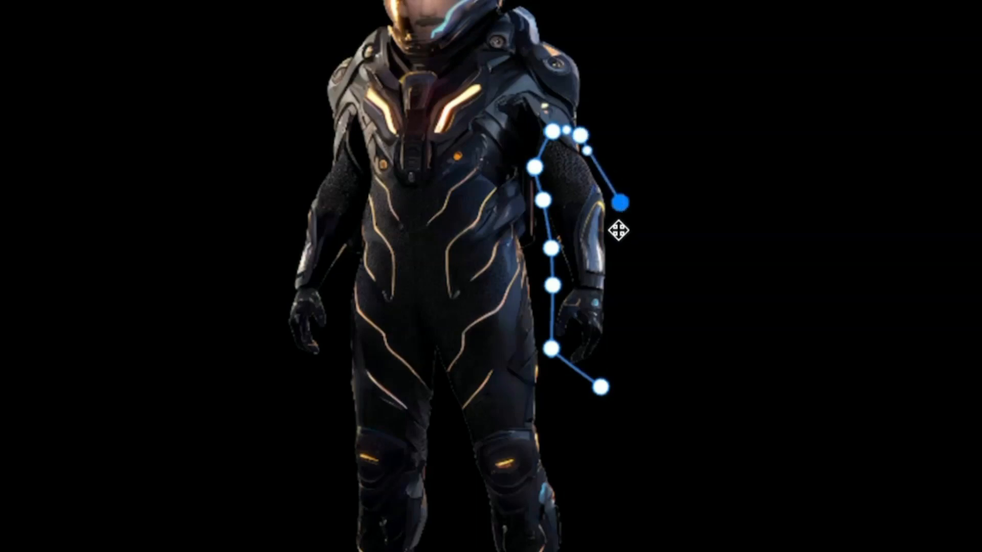
click(601, 387)
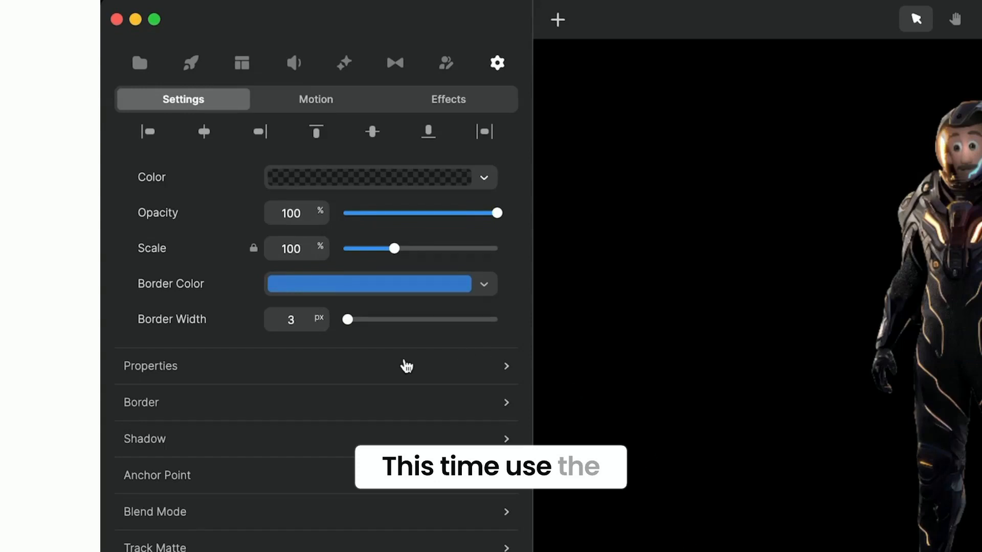
Step: Set the arm path's border width to 0 px and its fill to fully opaque white (ffffff)
drag(349, 321, 317, 318)
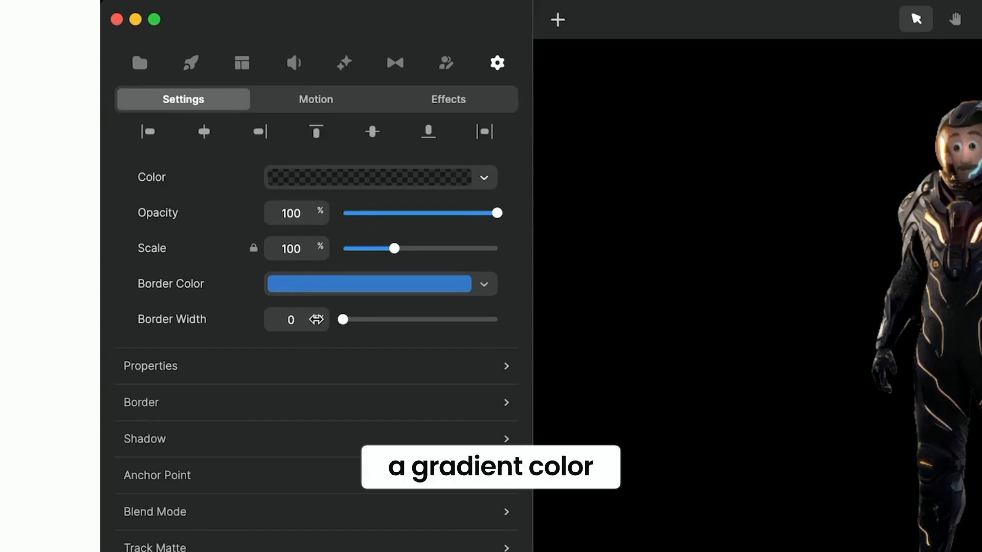
click(431, 178)
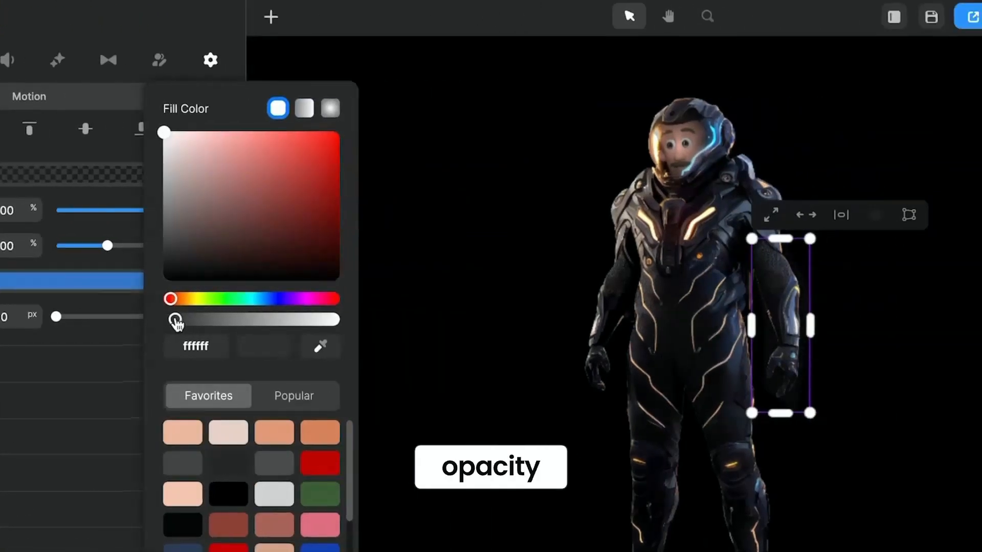
drag(459, 321, 732, 343)
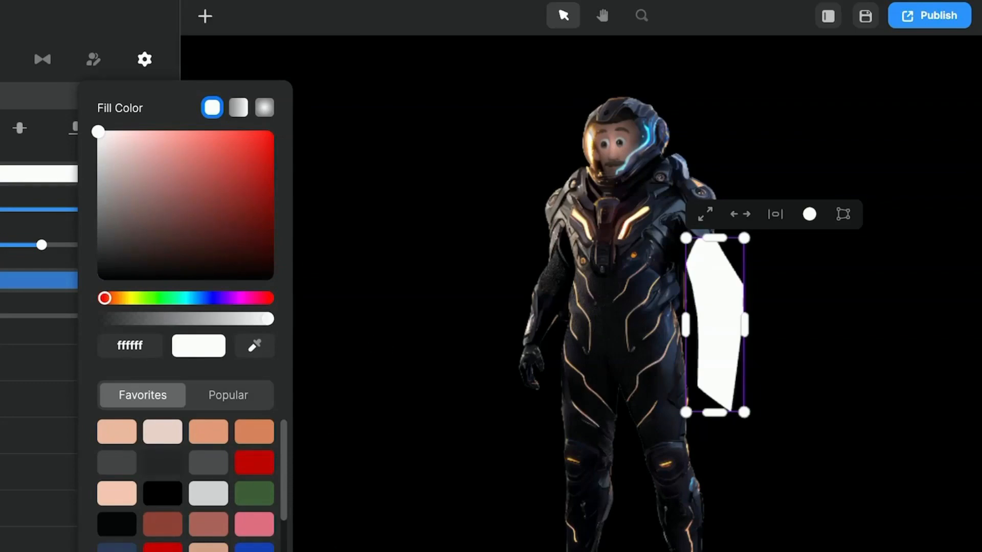
Step: Mask the upper space suit clip with the white arm path and hide the full suit clip beneath it
drag(300, 551, 300, 432)
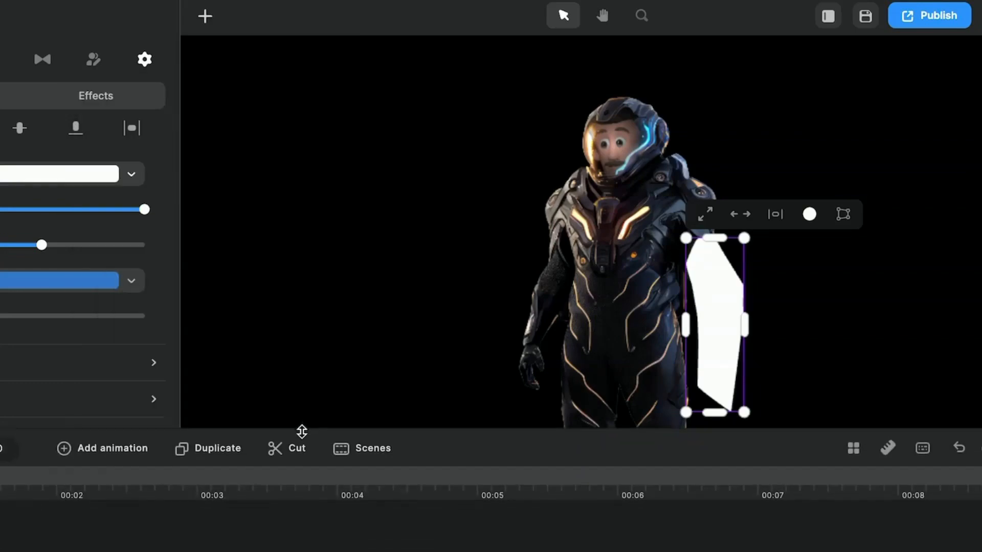
scroll(313, 416, down, 1)
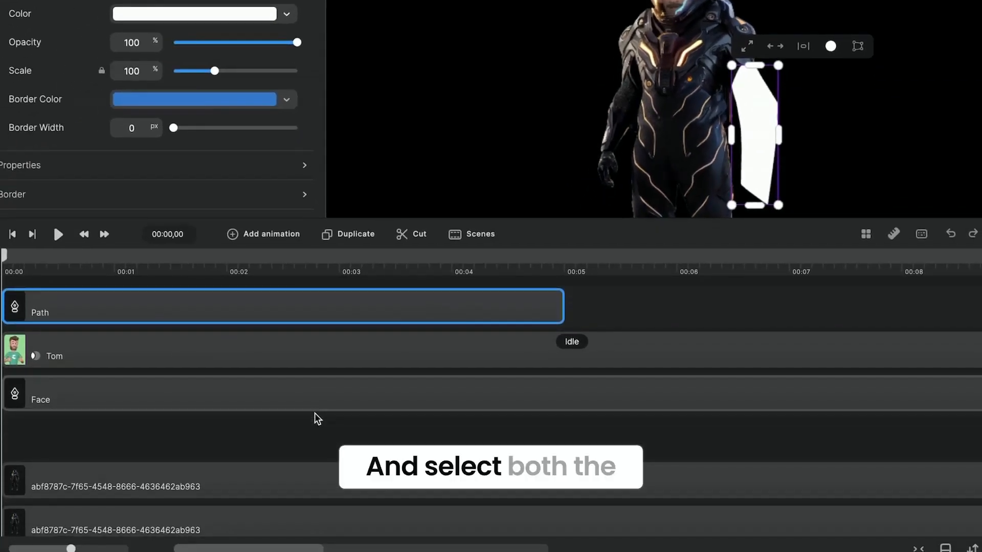
shift+click(296, 488)
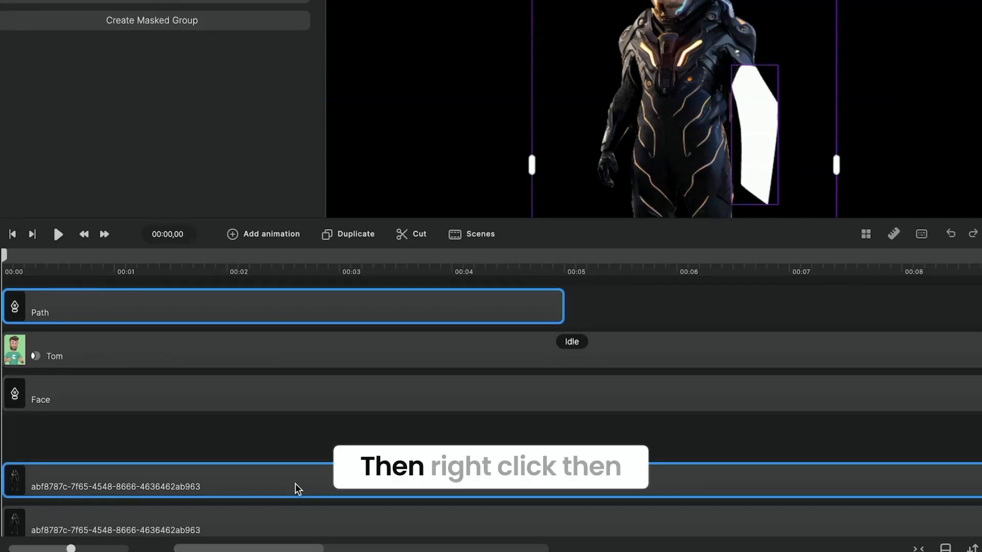
right_click(302, 486)
click(351, 389)
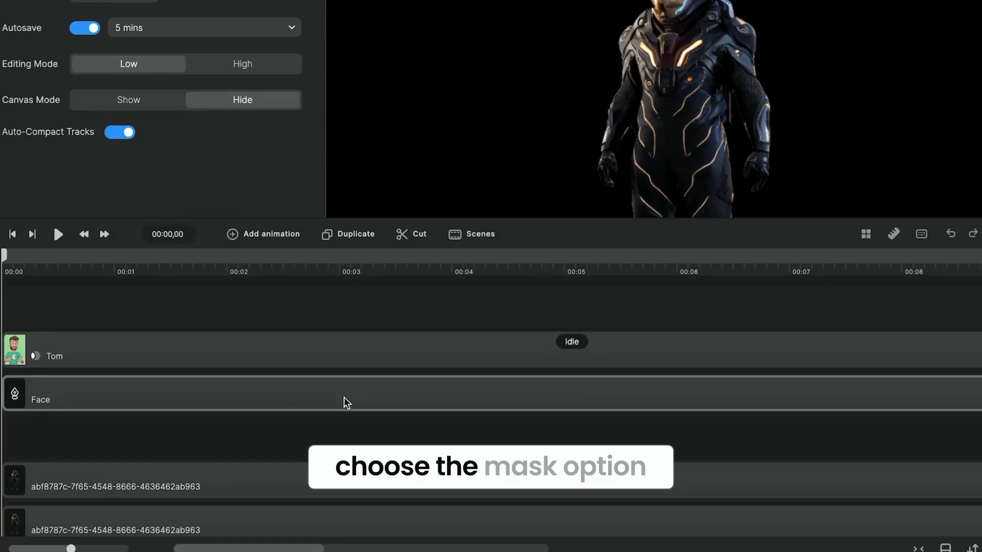
right_click(352, 496)
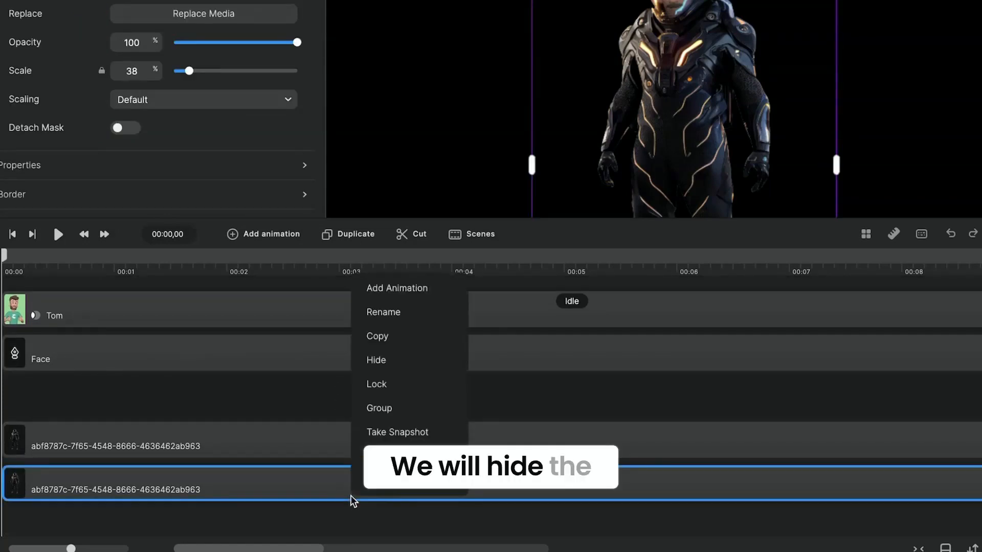
click(404, 362)
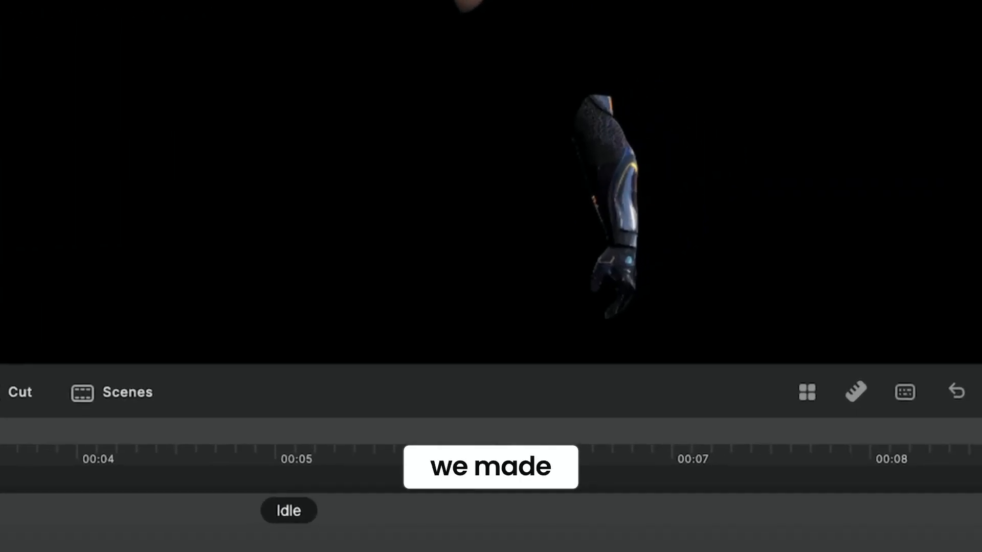
Step: Duplicate the hidden full space suit clip and make the copy visible
right_click(403, 512)
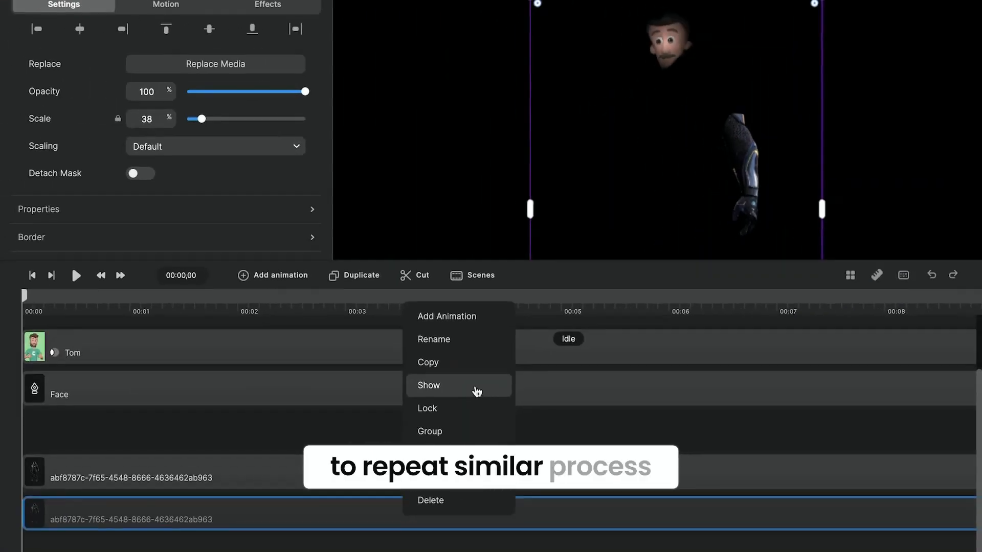
click(361, 393)
click(370, 546)
click(432, 524)
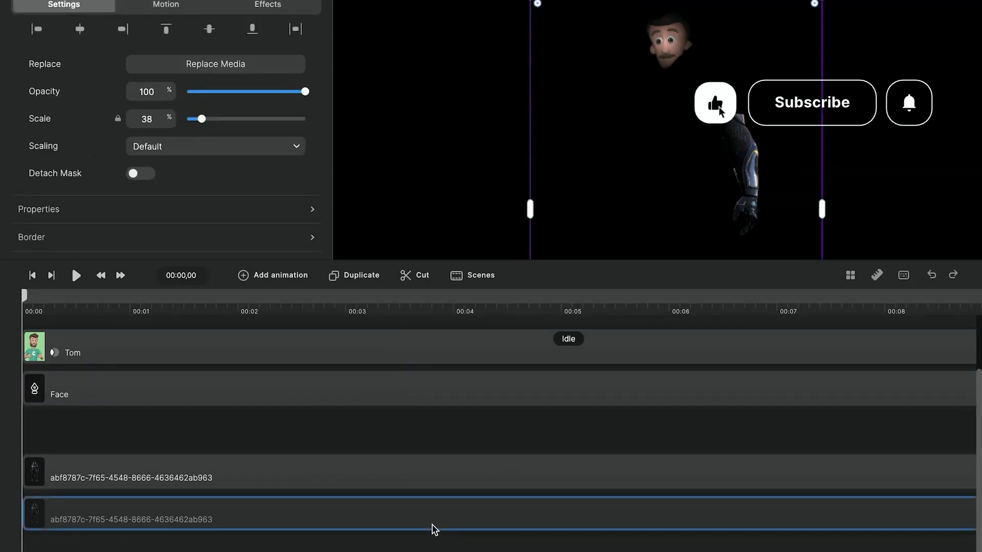
click(366, 275)
right_click(454, 509)
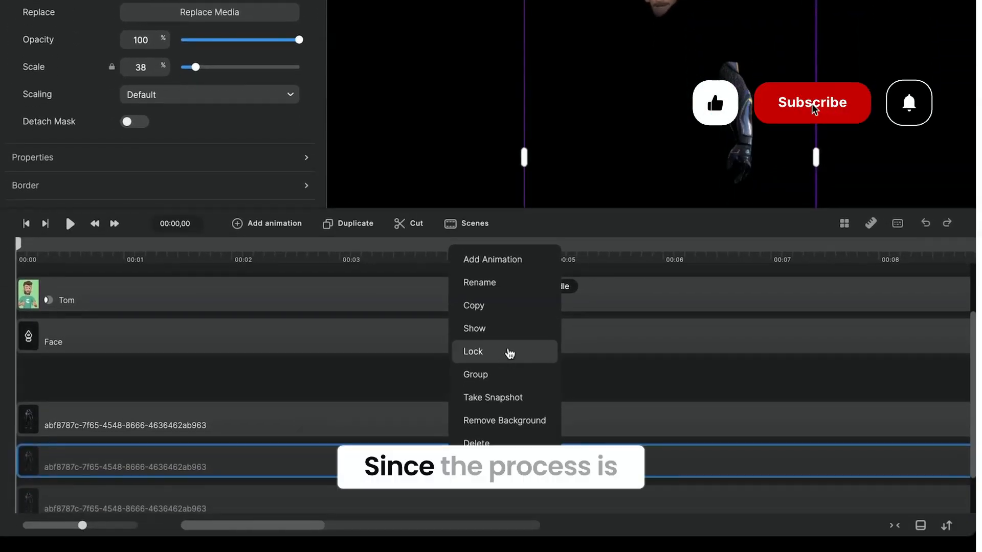
click(485, 329)
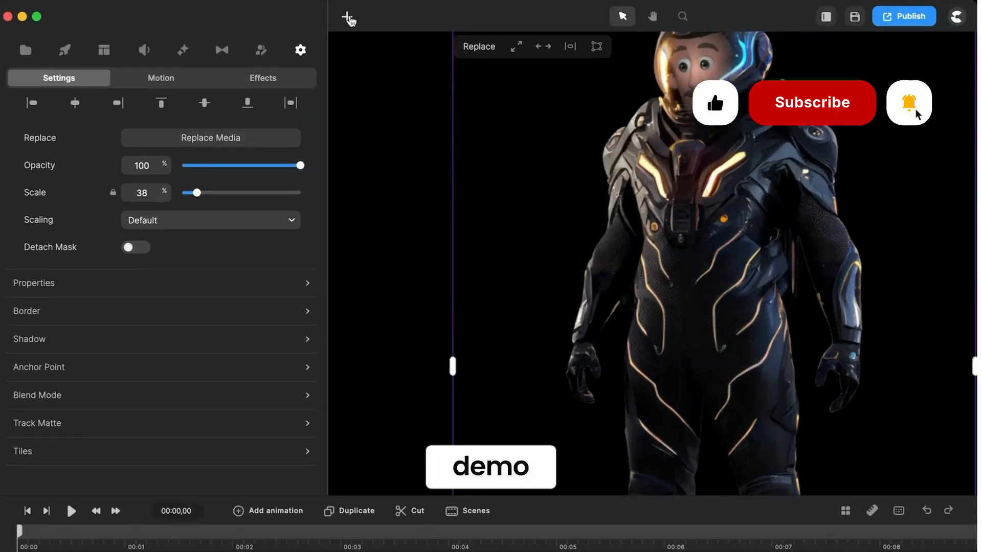
Step: Draw a closed pen path around the suit's other arm and hand, on the left side of the figure, up to the shoulder
click(346, 16)
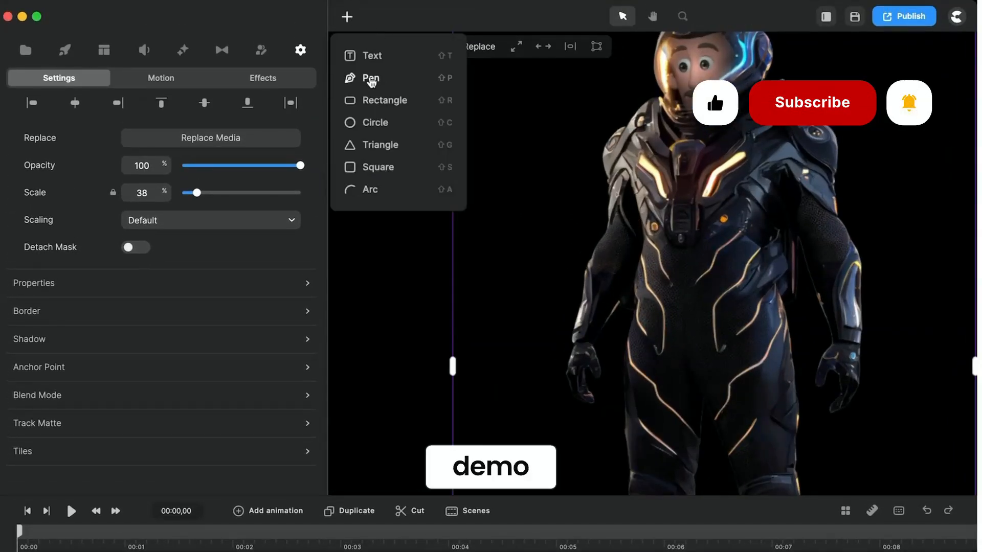
click(371, 79)
click(601, 201)
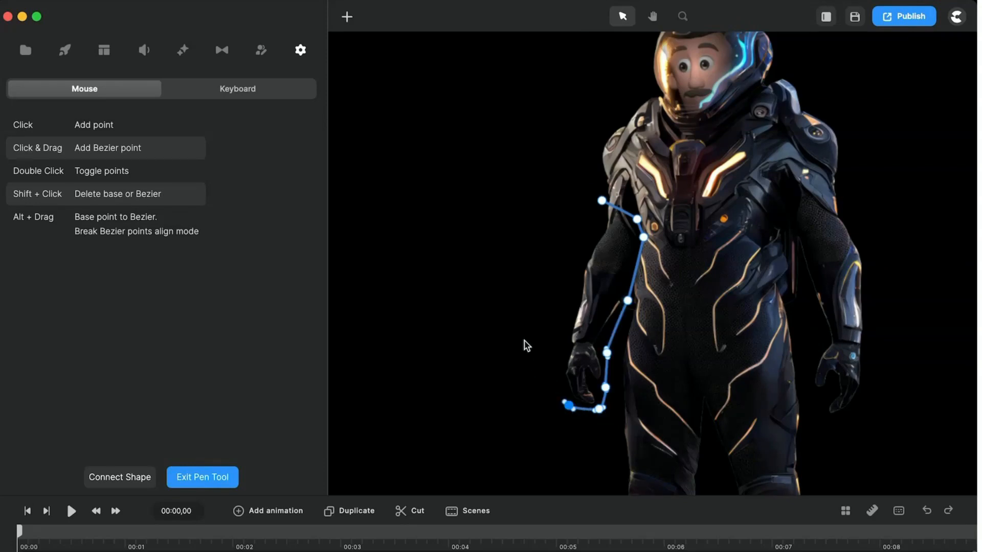
click(602, 201)
click(202, 477)
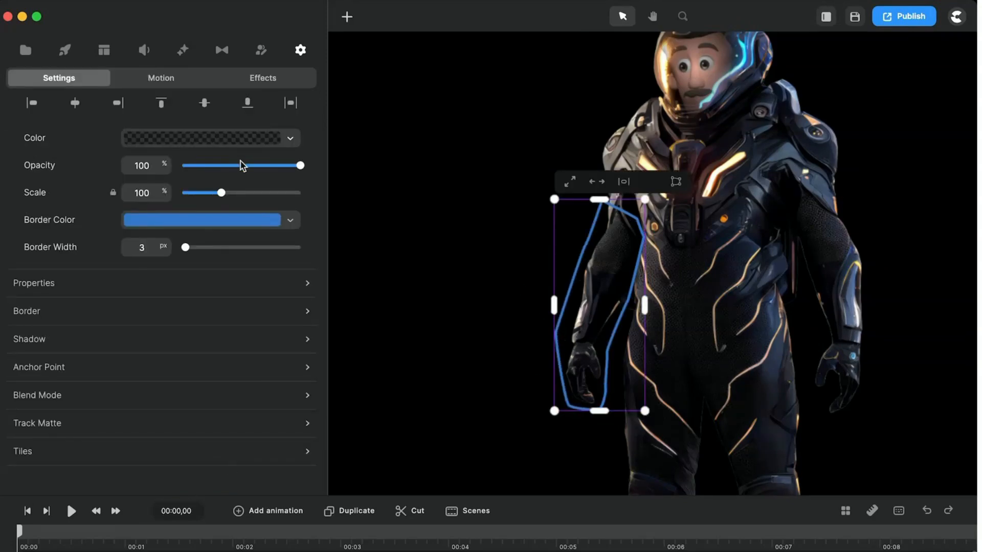
Step: Set the new arm path's border width to 0 px and its fill to fully opaque white (ffffff)
drag(185, 248, 178, 248)
click(259, 138)
drag(281, 250, 546, 256)
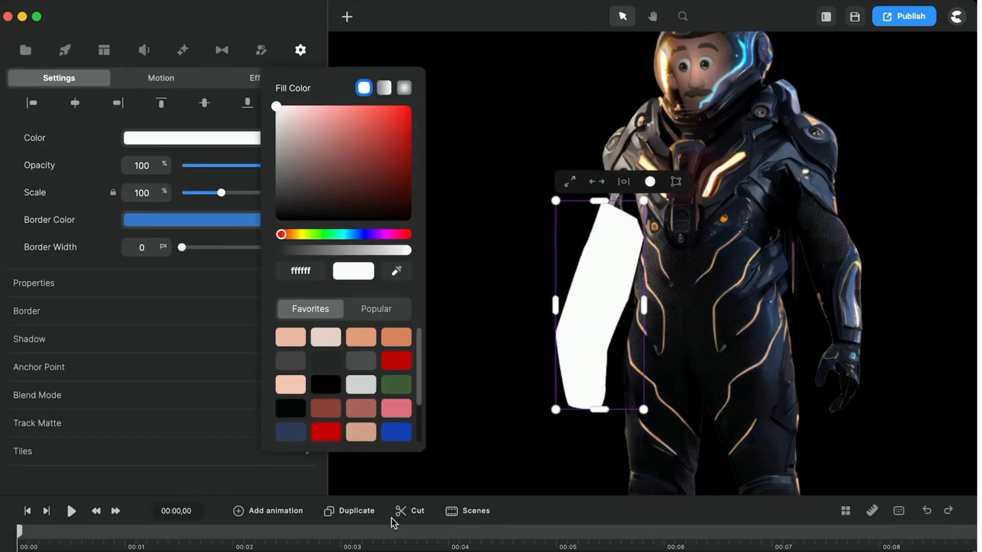
Step: Mask the visible full suit clip with the white path over the arm on the left side of the figure
drag(385, 493, 390, 296)
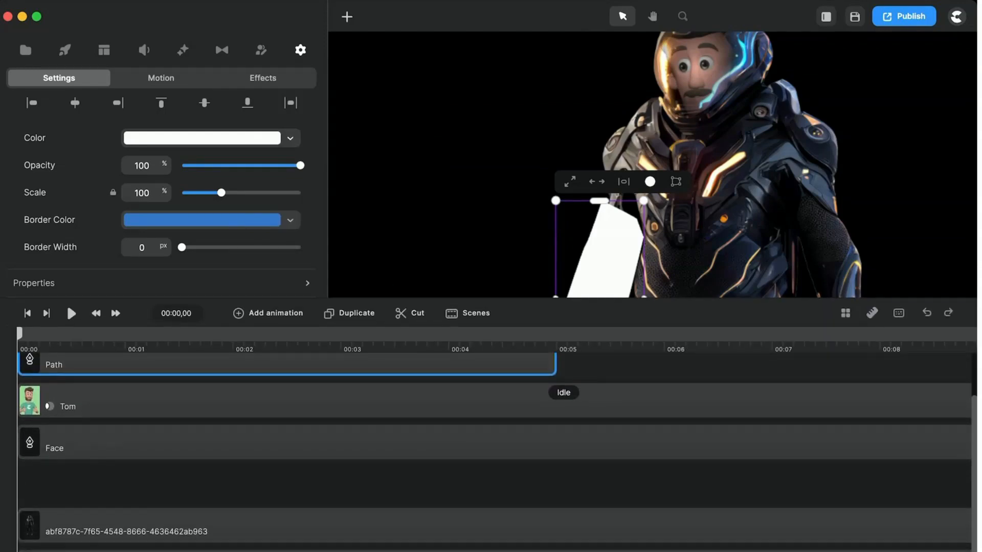
shift+click(390, 550)
right_click(389, 550)
click(472, 482)
drag(631, 298, 631, 518)
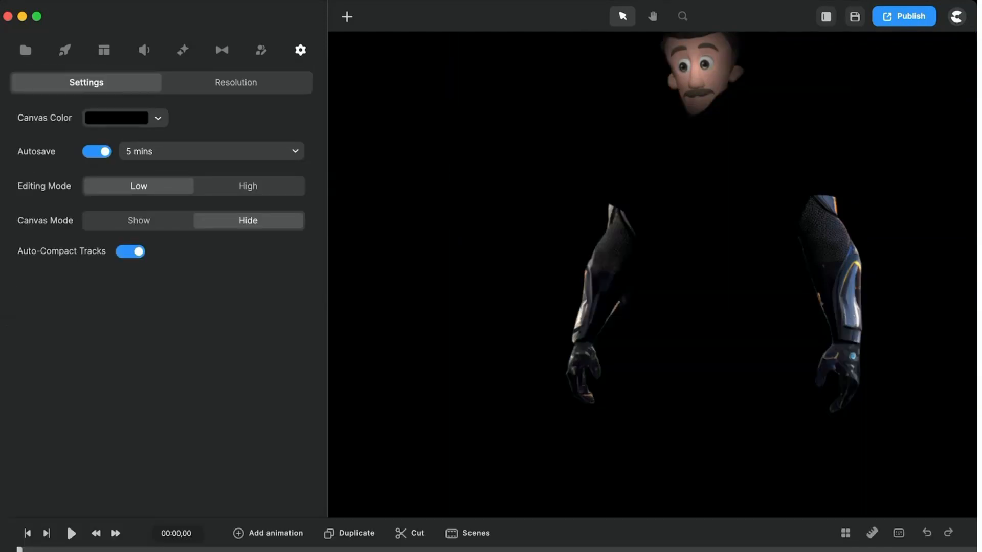
Step: Rename the masked clip of the arm on the left side of the figure to "Right Arm"
drag(632, 518, 632, 279)
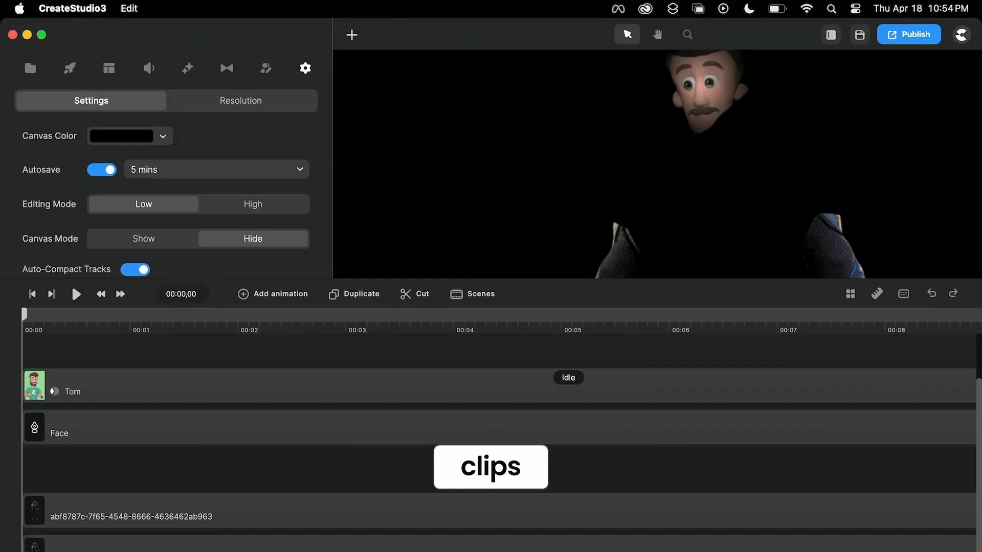
click(222, 546)
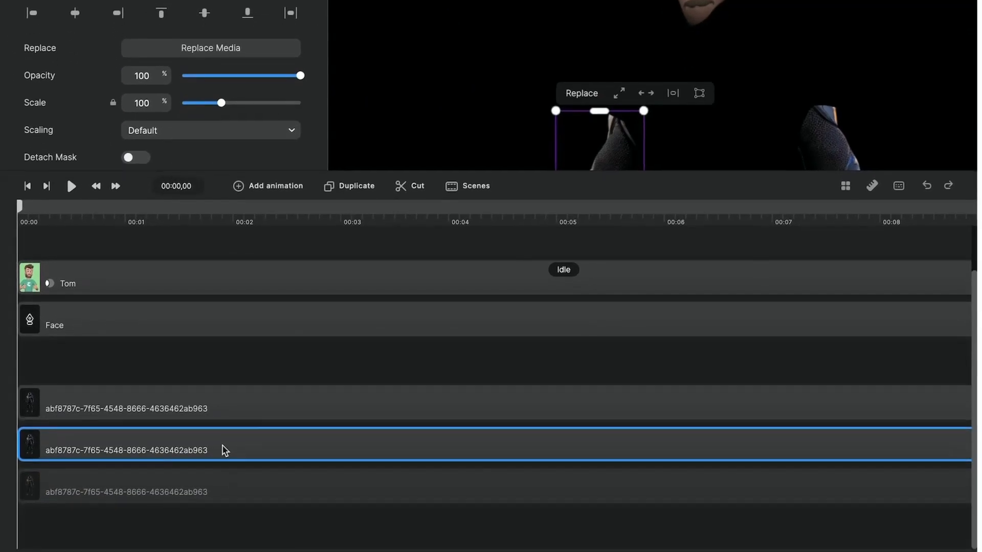
right_click(227, 550)
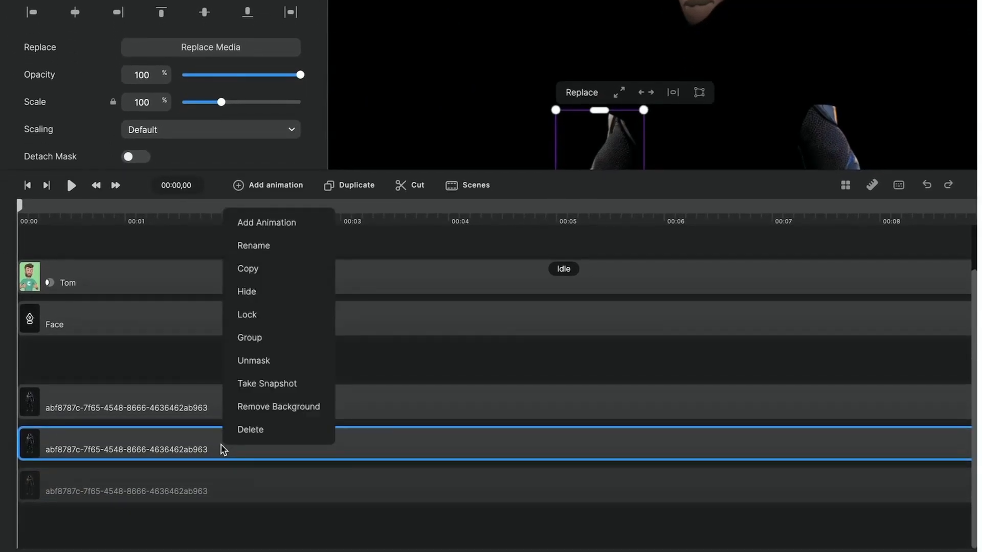
click(265, 250)
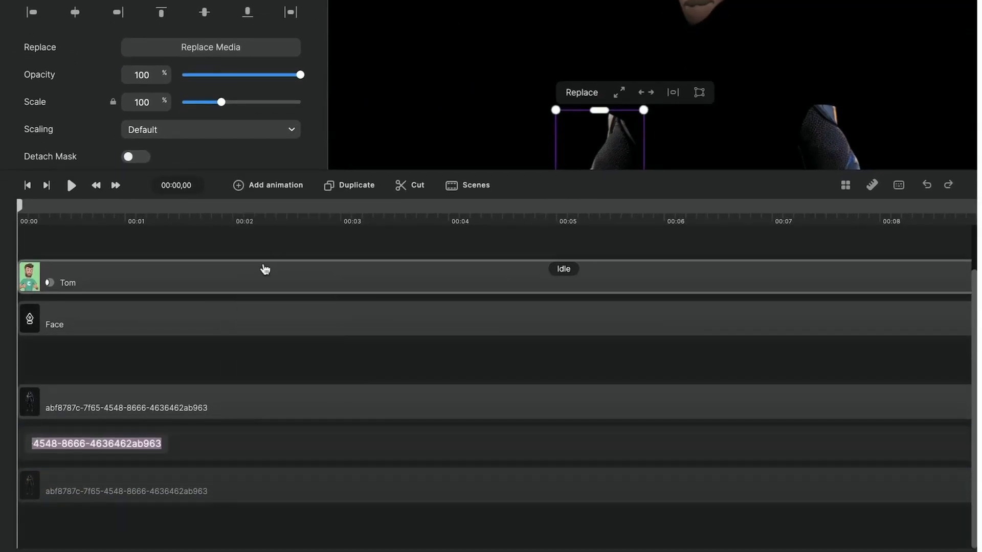
text(R)
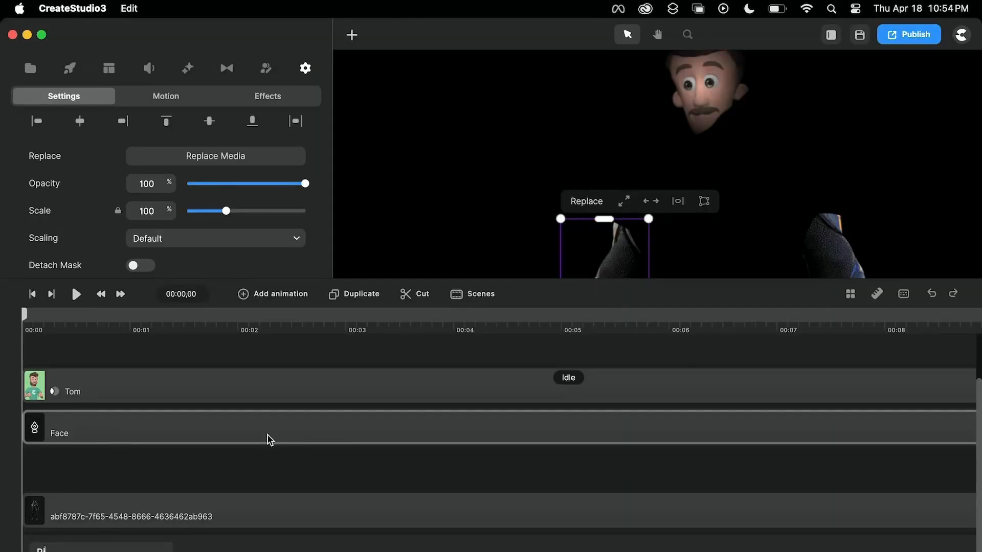
key(BackSpace)
text(Left)
key(BackSpace)
key(BackSpace)
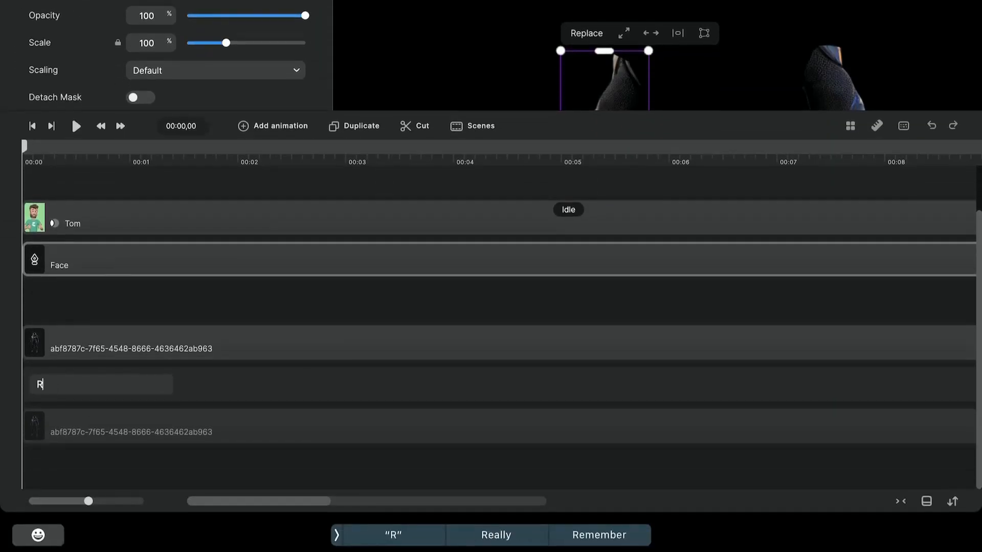
text(ight Arm)
Step: Rename the masked clip of the arm on the right side of the figure to "Left Arm"
right_click(215, 346)
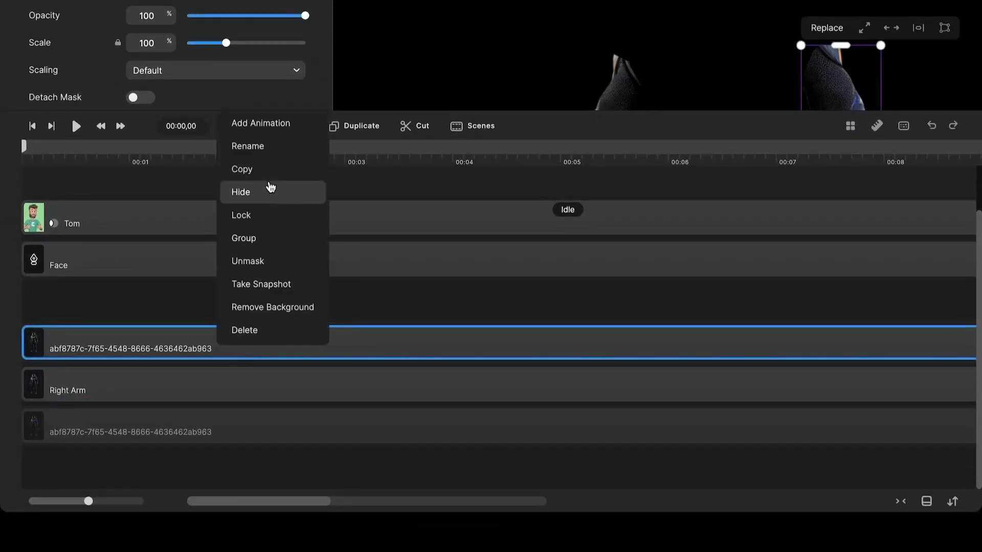
click(253, 147)
text(Left A)
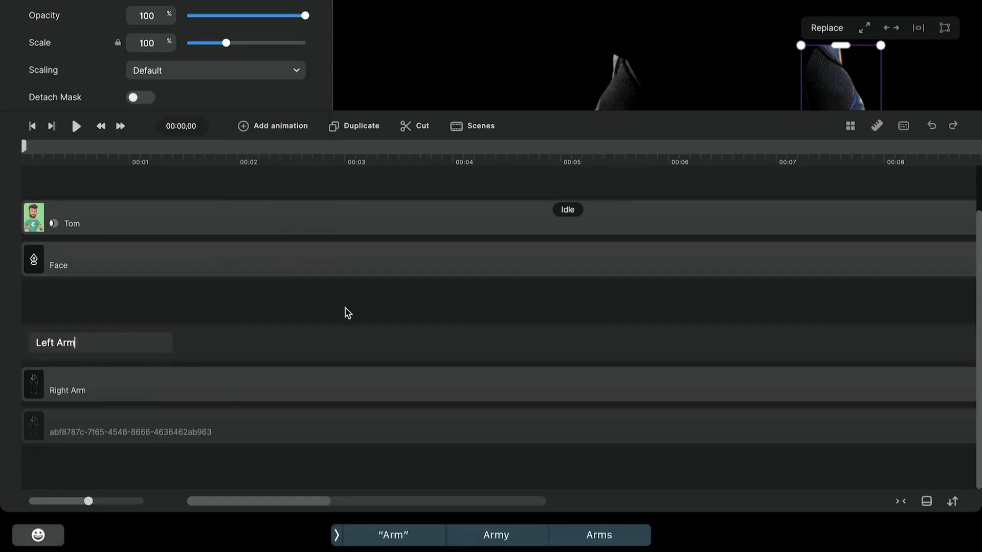
text(rm)
key(Return)
Step: Duplicate the hidden full space suit clip again and show the copy beneath the two arm clips
click(471, 449)
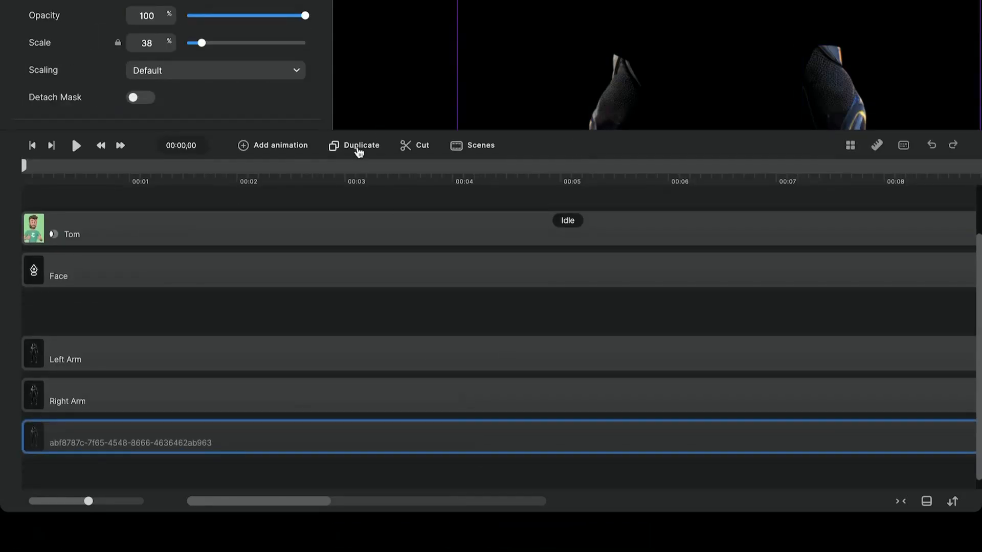
click(359, 148)
drag(583, 131, 553, 13)
right_click(515, 173)
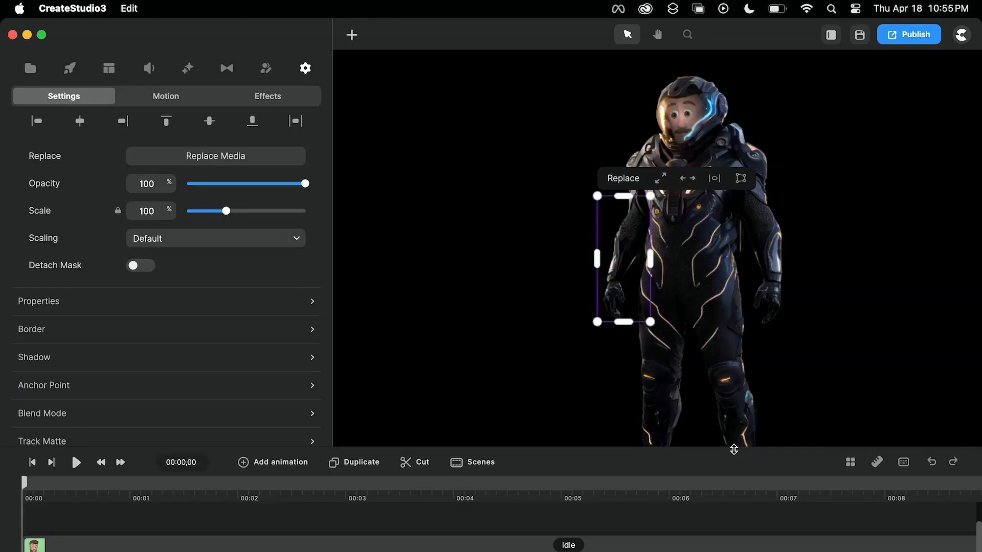
drag(733, 449, 727, 515)
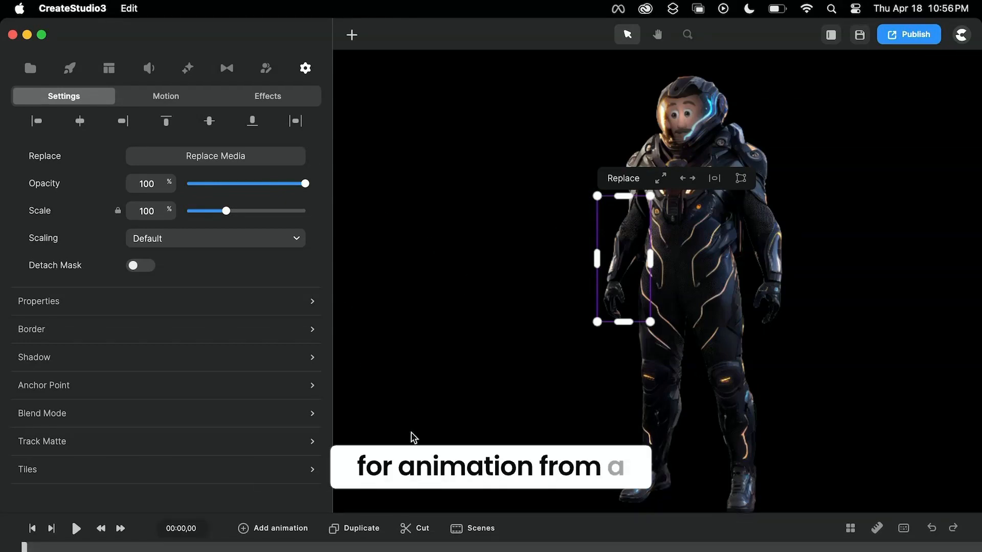
Step: Apply the looping Swing rotation preset to the Right Arm clip and set its rotation to 3%
drag(397, 513, 423, 411)
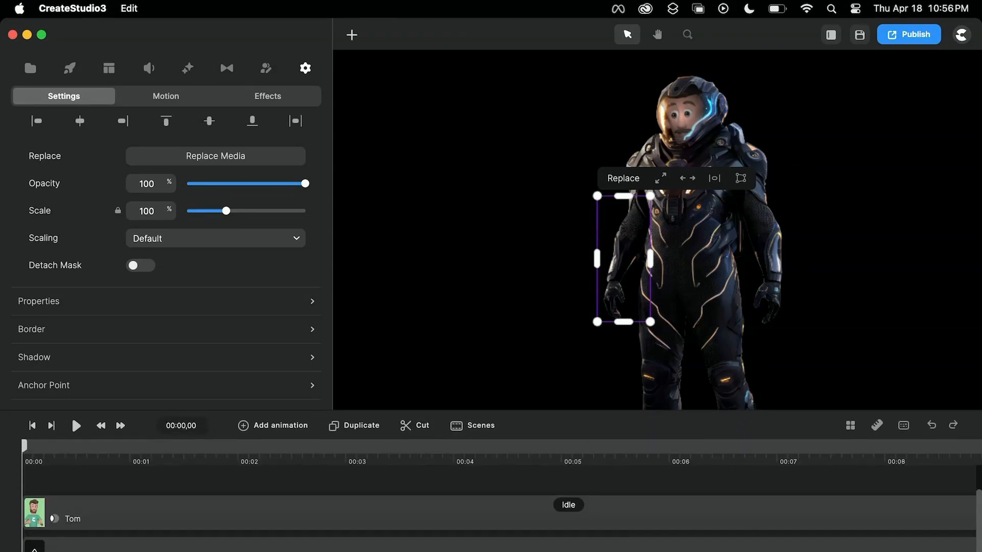
scroll(501, 508, down, 5)
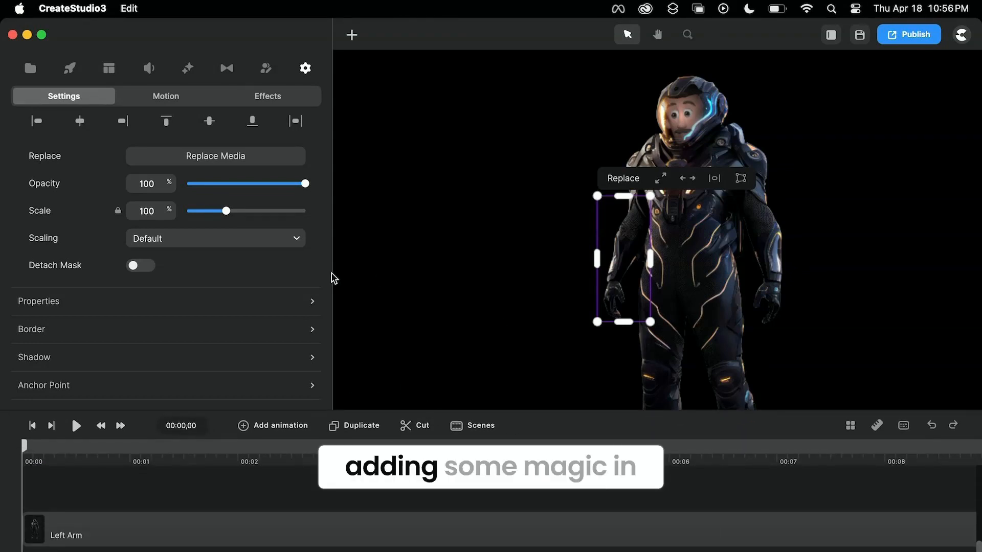
click(165, 101)
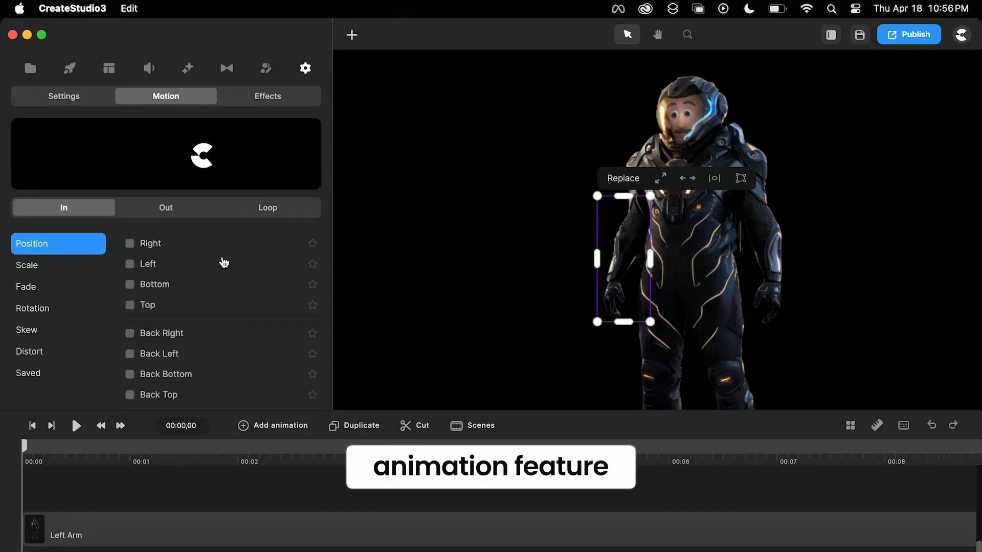
click(282, 212)
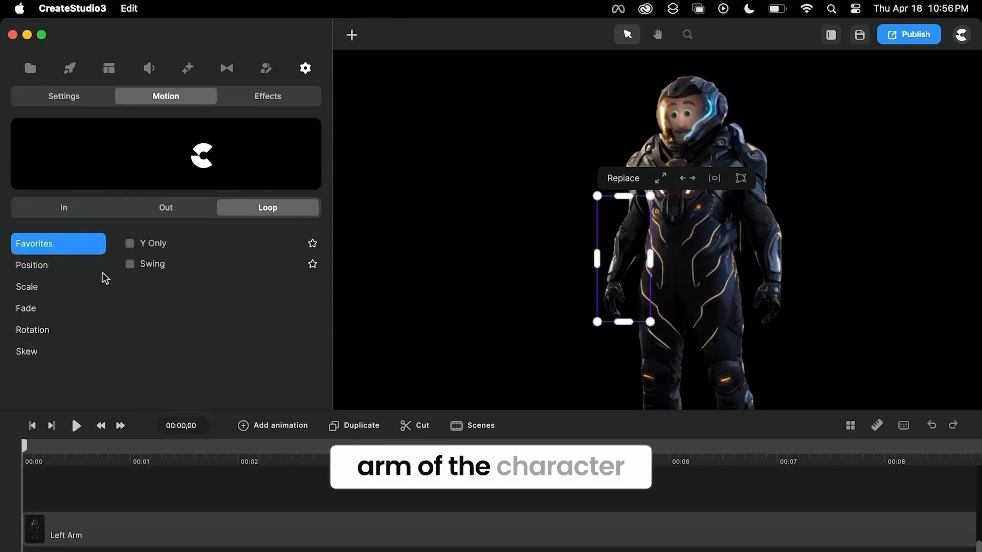
click(38, 329)
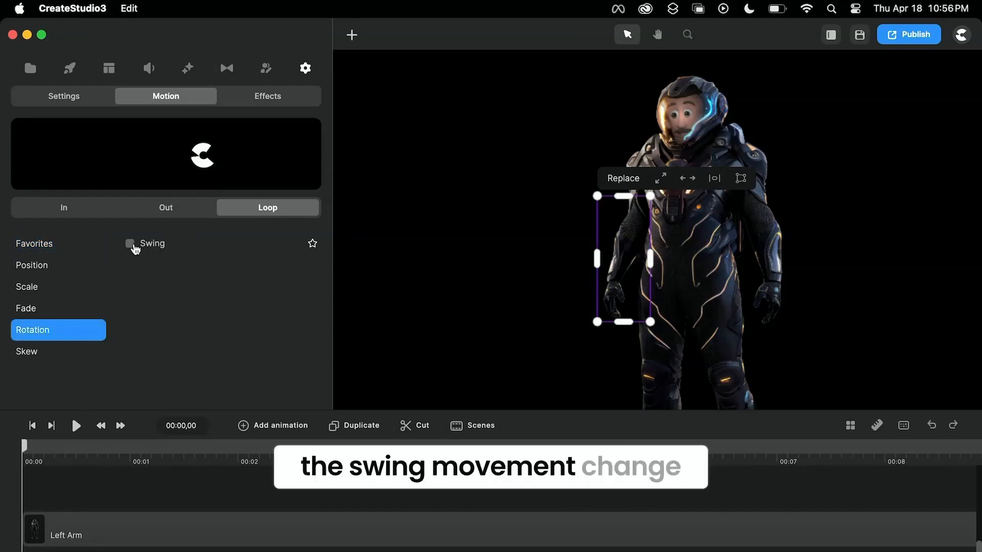
click(132, 245)
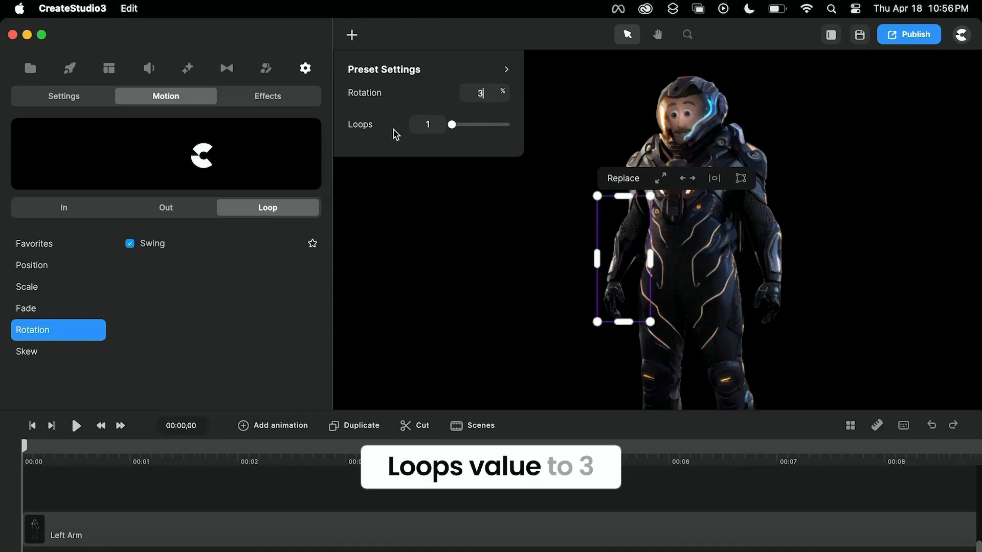
Step: Set the Right Arm's Swing loops to 3 and extend the Swing animation on the timeline to about 00:03,19
double_click(434, 122)
text(3)
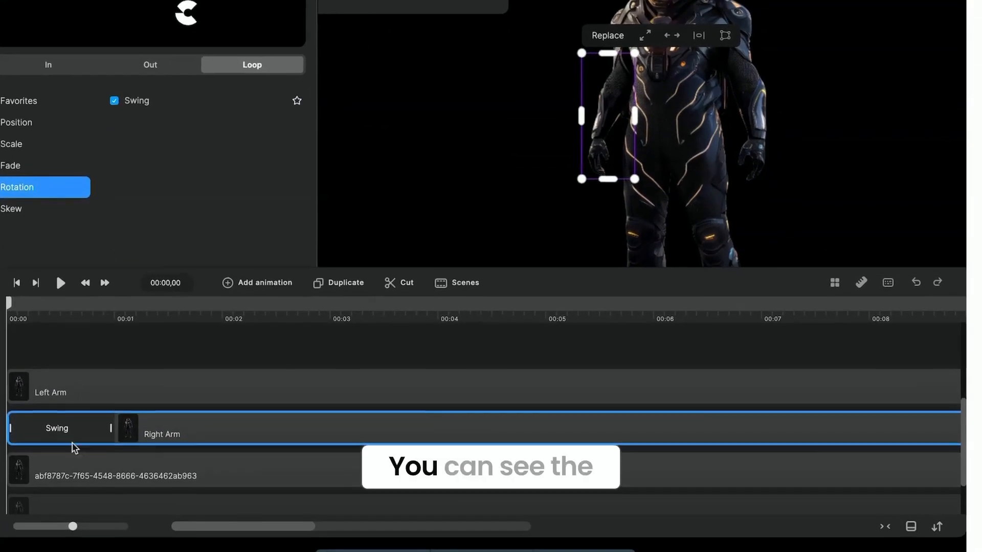
drag(97, 431, 396, 427)
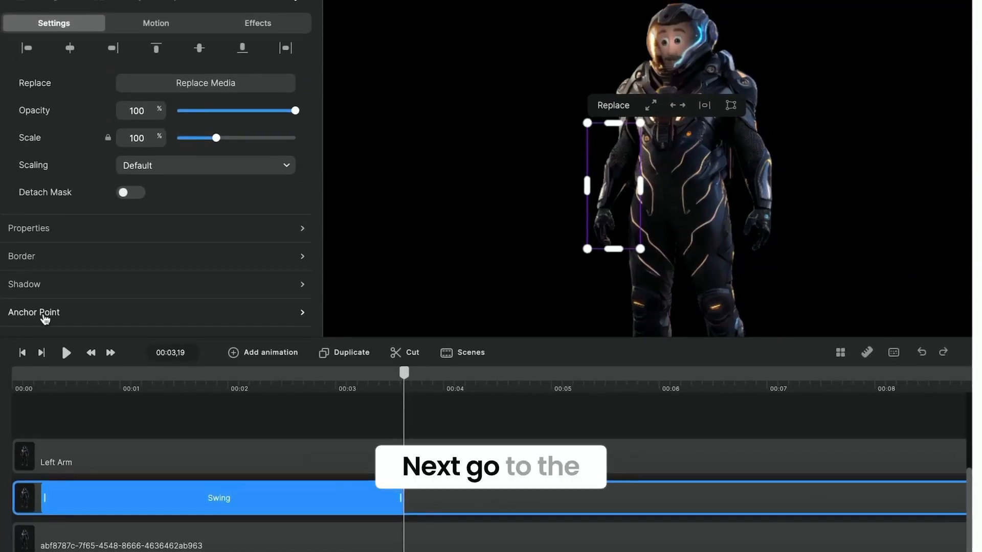
Step: Move the Right Arm clip's anchor point up to the shoulder joint and preview the swing
click(72, 273)
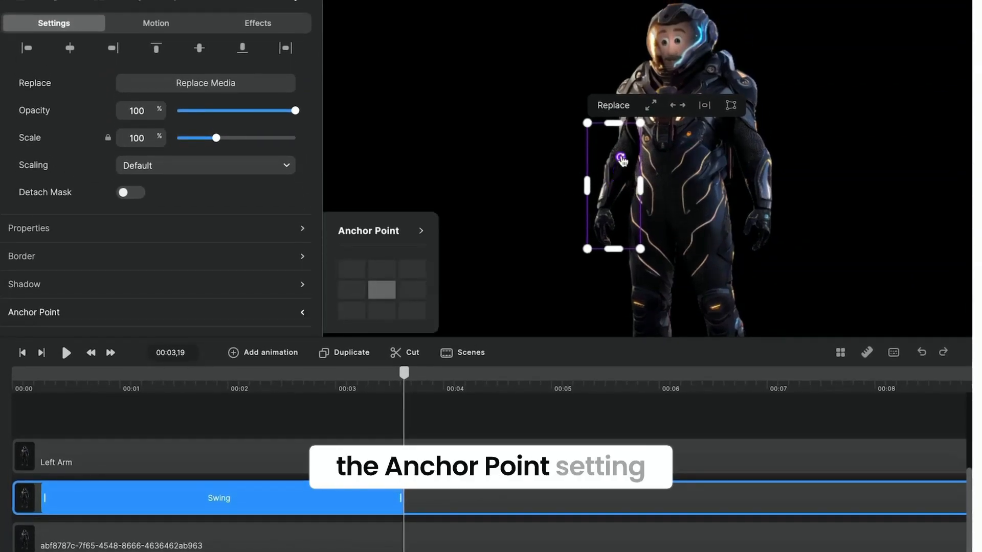
drag(622, 161, 629, 131)
drag(311, 384, 320, 401)
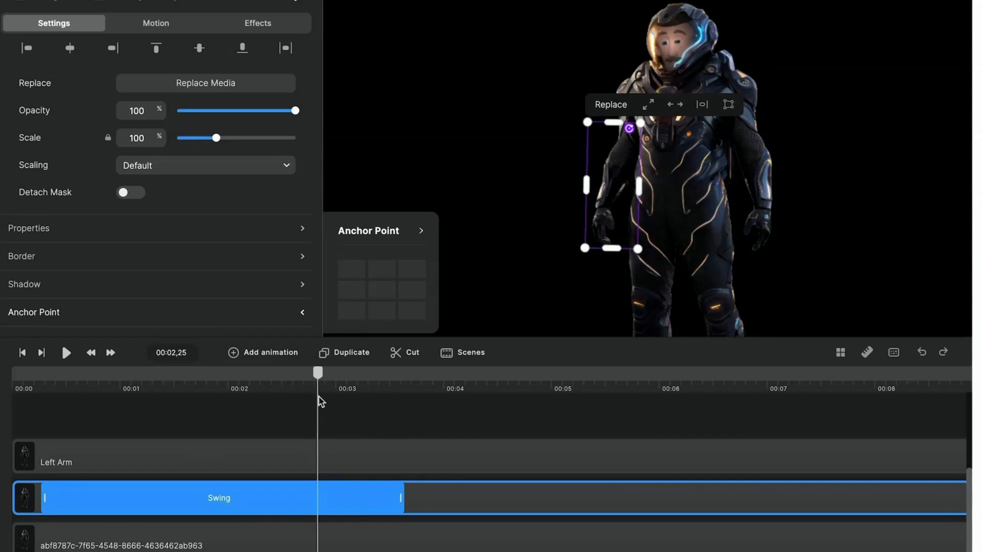
Step: Use the Pen tool to outline the boots, inner legs and waist up the Right Arm side of the full suit, leaving out the forearm
drag(516, 335, 523, 428)
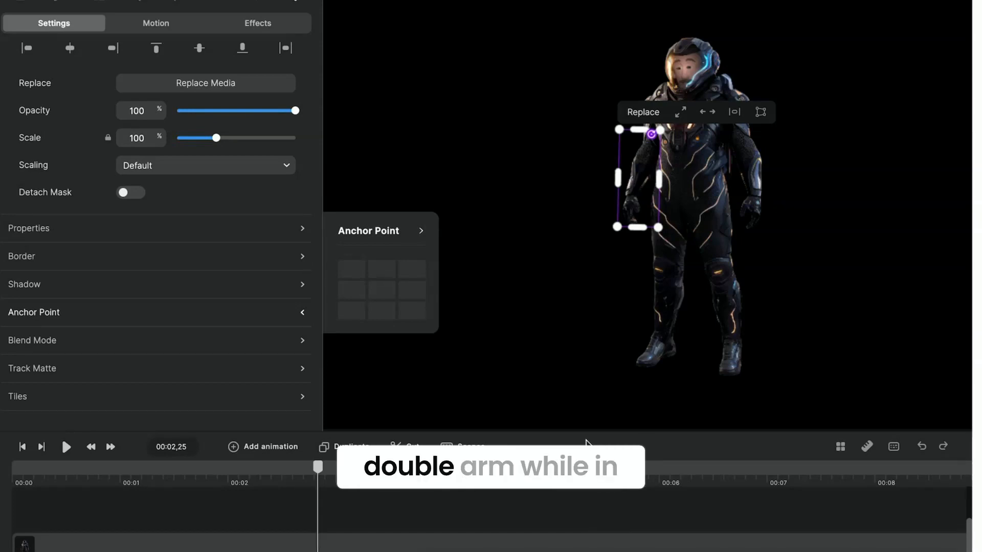
drag(587, 433, 581, 240)
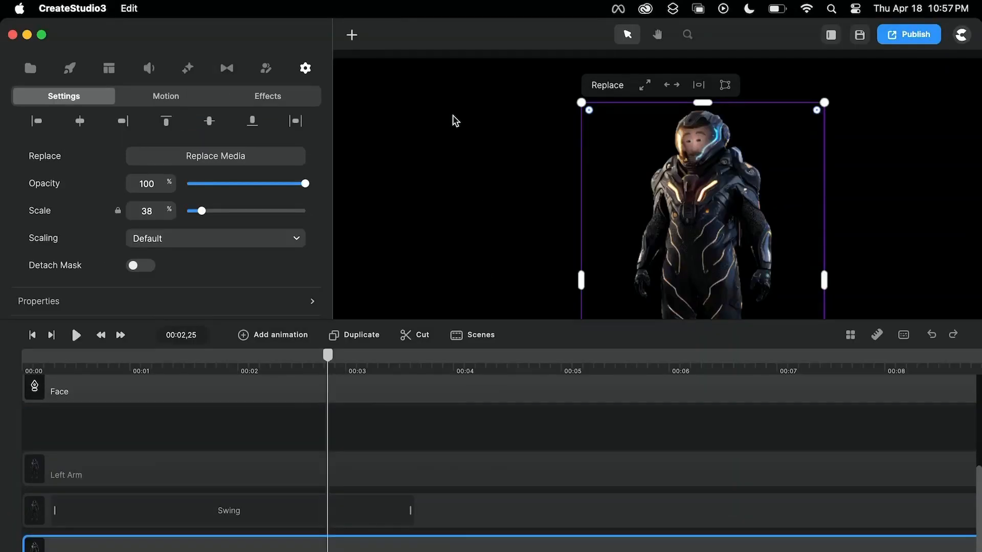
click(352, 36)
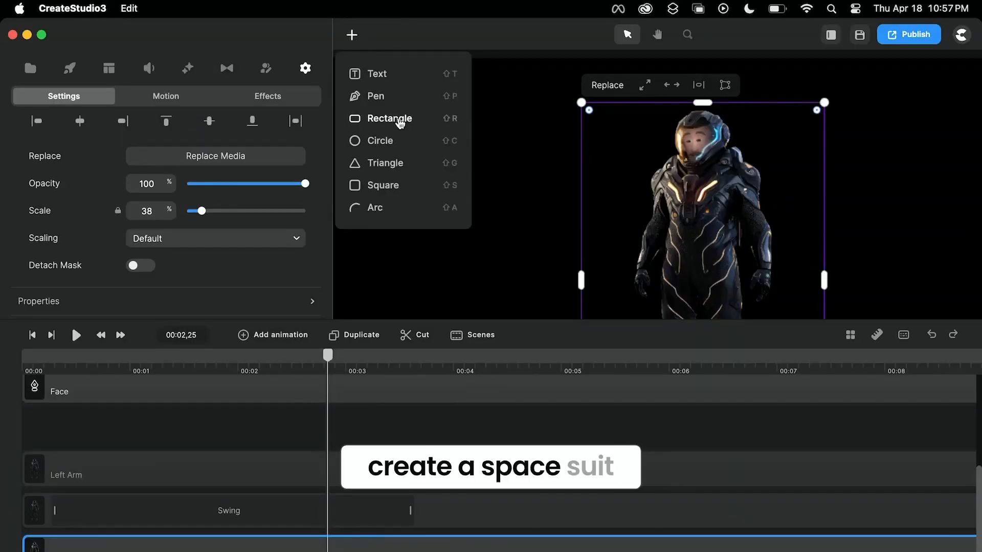
click(374, 96)
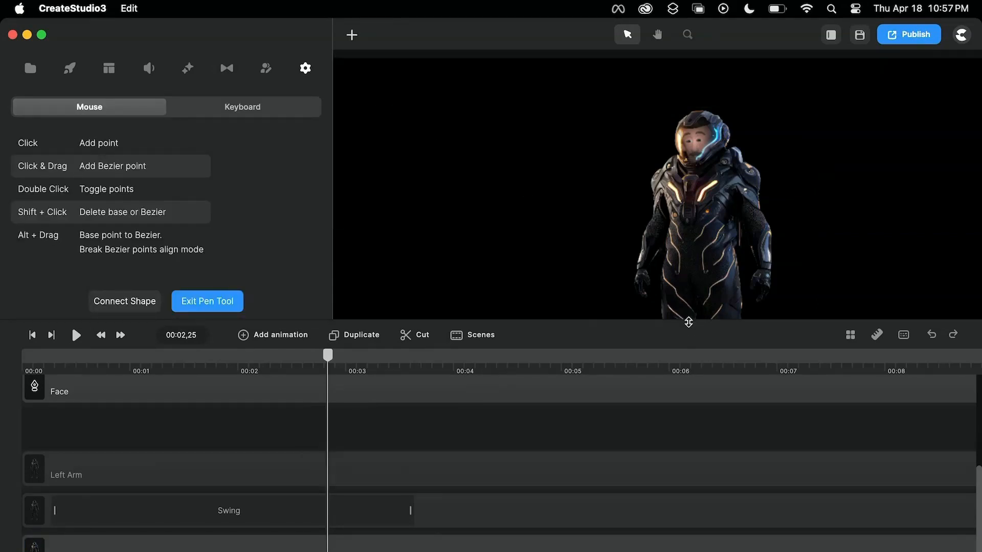
drag(688, 322, 692, 478)
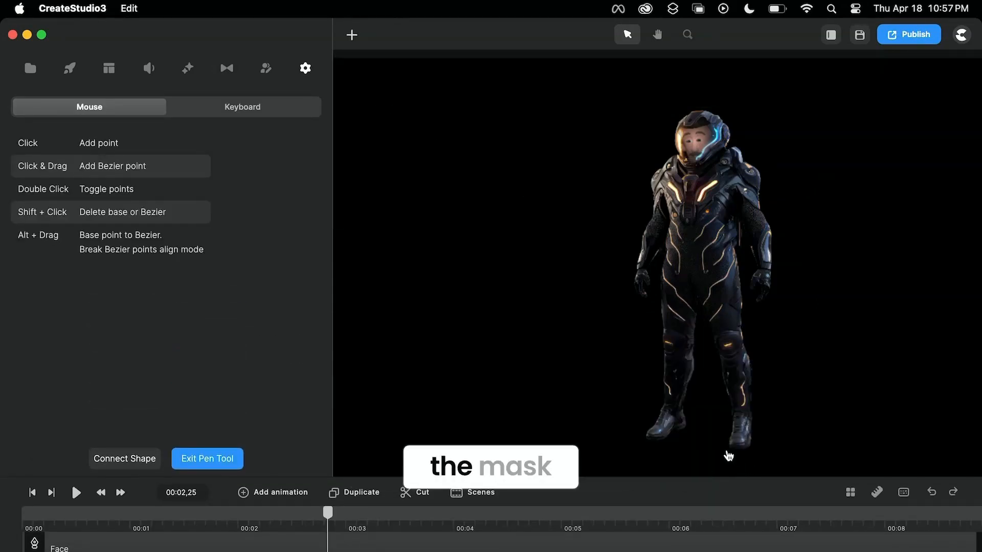
click(726, 450)
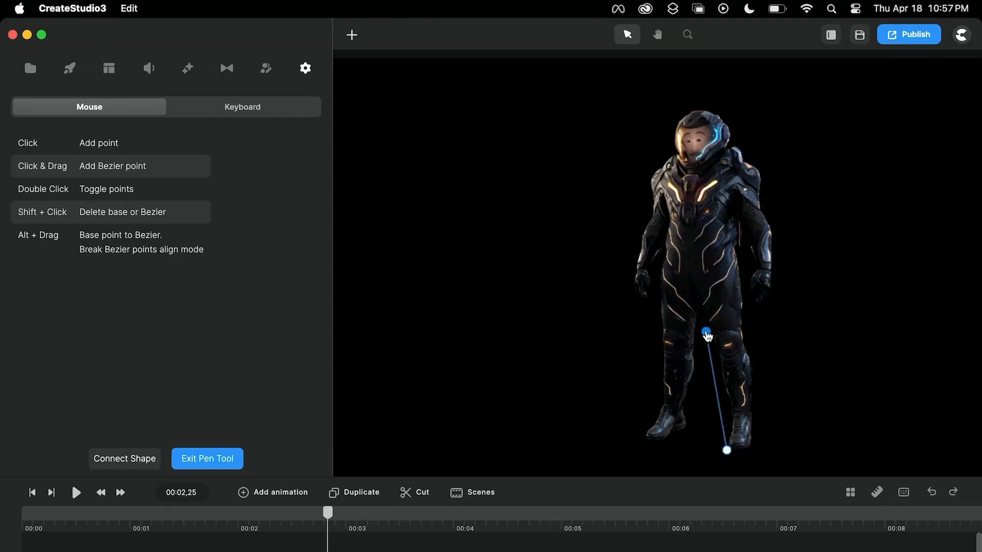
click(660, 342)
scroll(662, 271, up, 4)
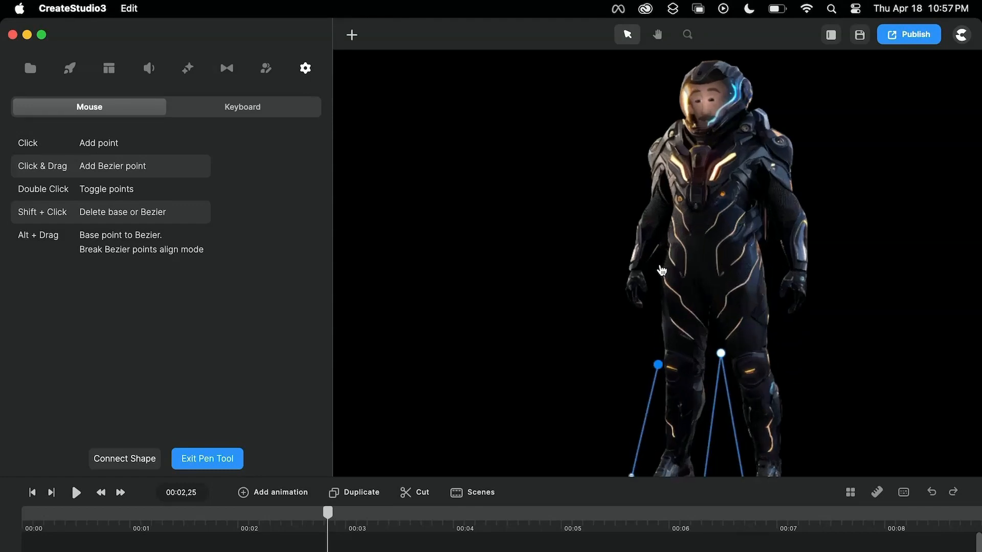
click(659, 294)
scroll(662, 243, up, 5)
click(658, 263)
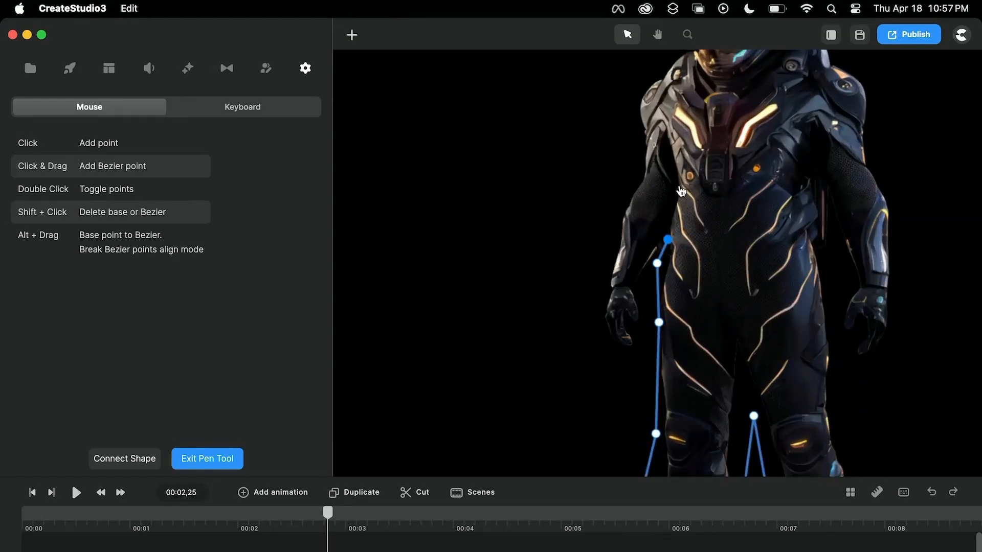
scroll(633, 175, down, 6)
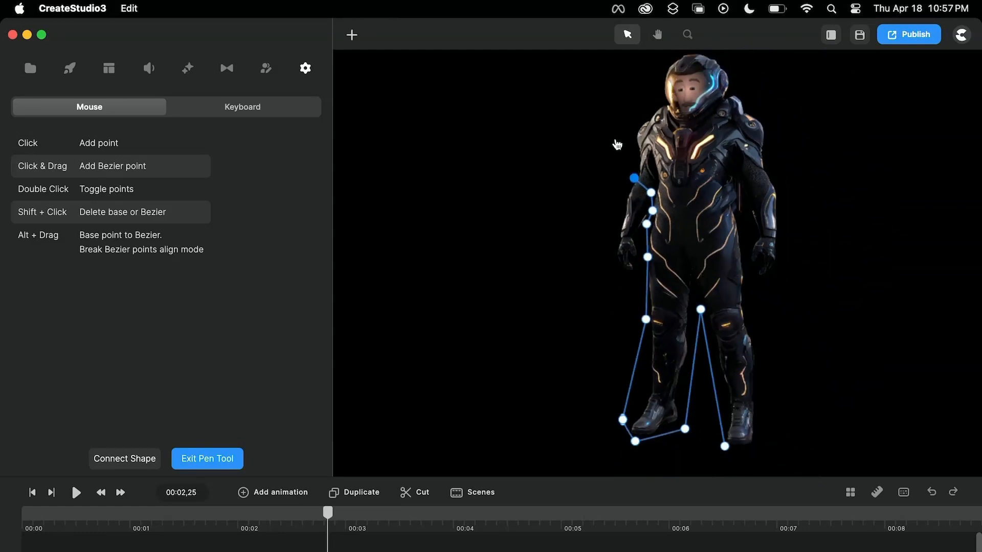
Step: Continue the outline around the helmet and down the Left Arm side without the forearm, closing it at the starting boot point
click(651, 78)
scroll(654, 76, down, 3)
click(676, 54)
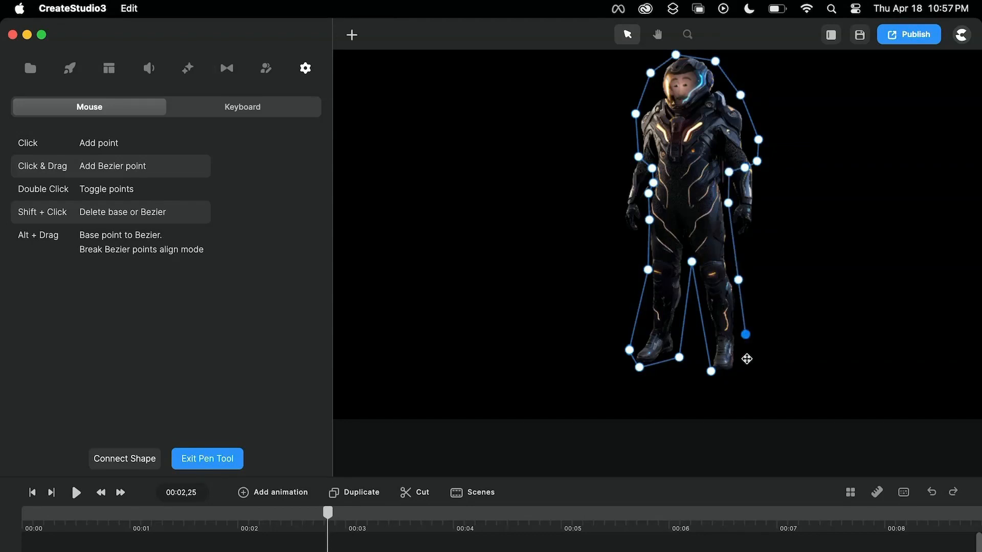
click(712, 373)
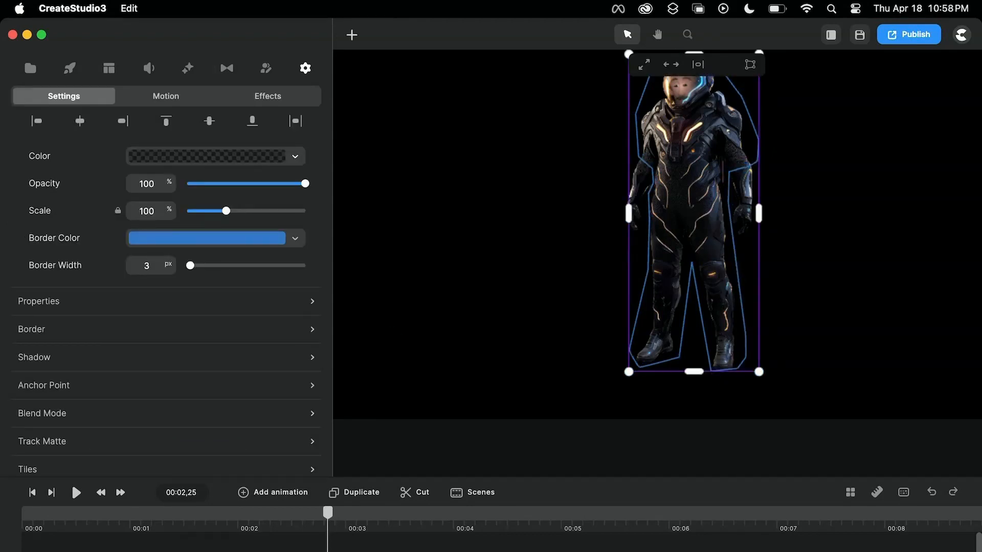
Step: Set the body path's border width to 0 px and its fill color to white (ffffff)
drag(191, 266, 186, 266)
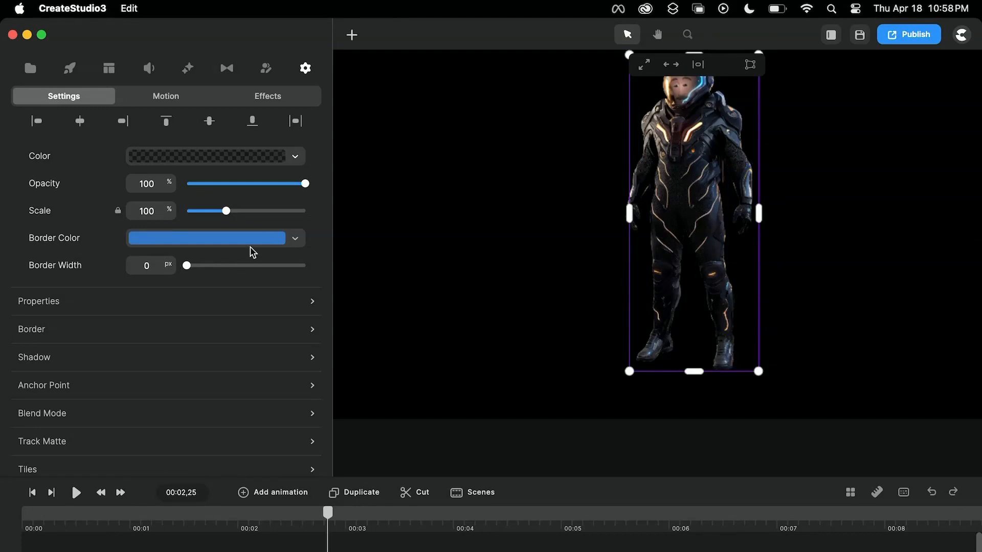
click(258, 158)
drag(354, 268, 525, 323)
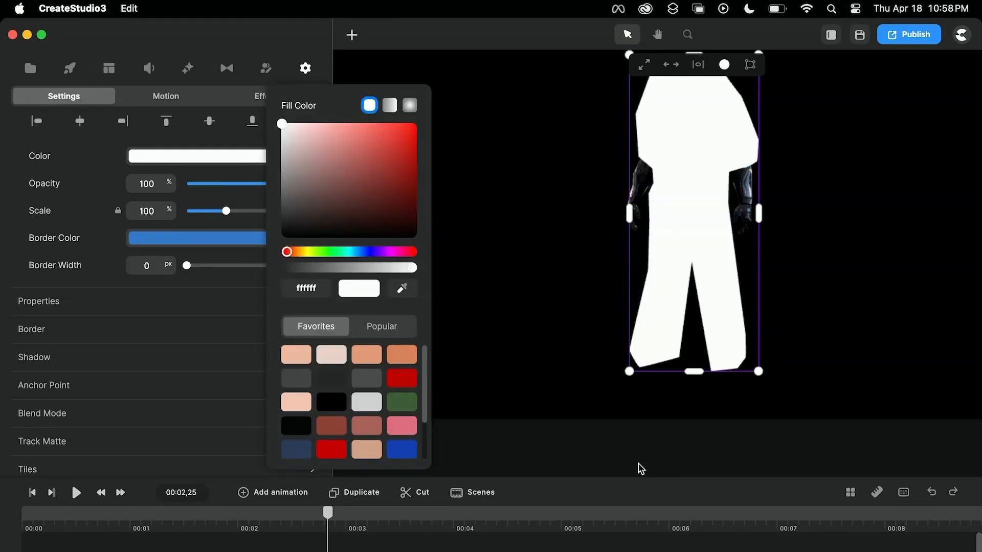
click(612, 477)
Step: Select the body path together with the full suit clip and mask Body with Path
drag(612, 477, 612, 278)
scroll(625, 522, down, 3)
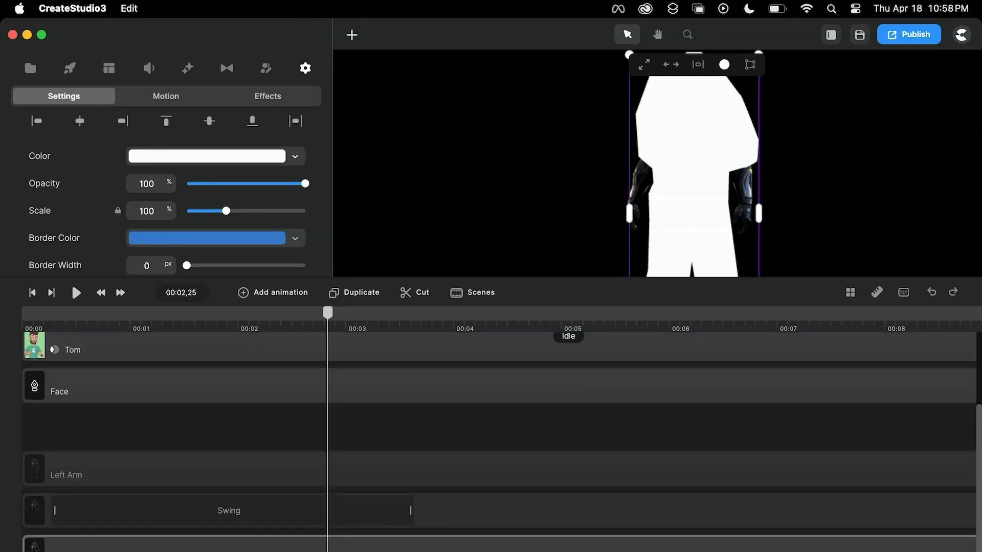
shift+click(637, 545)
scroll(619, 408, up, 3)
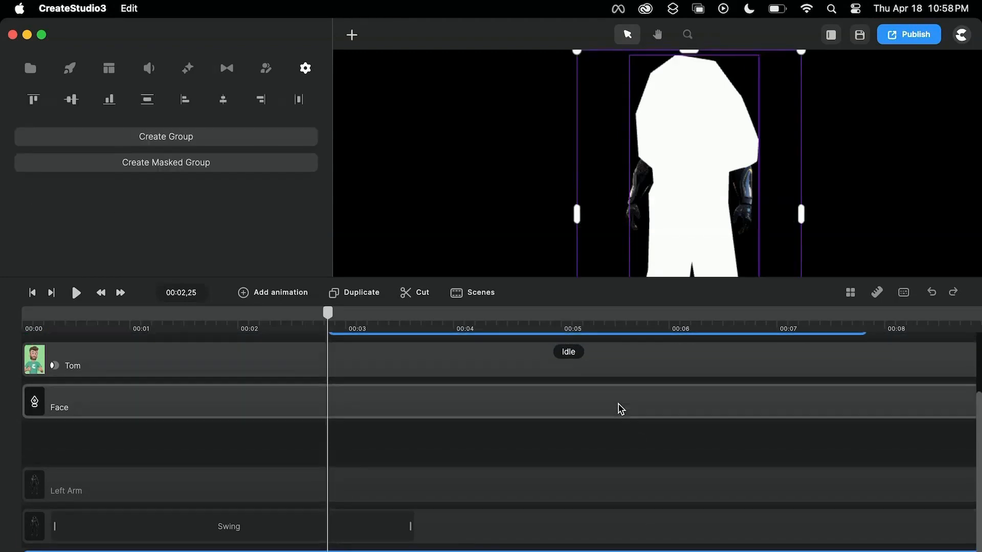
right_click(623, 376)
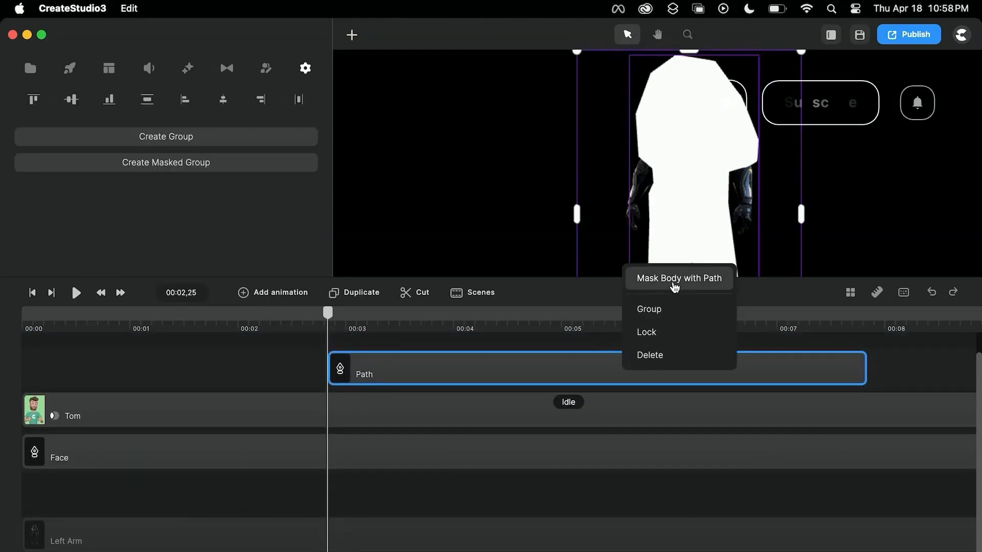
click(675, 280)
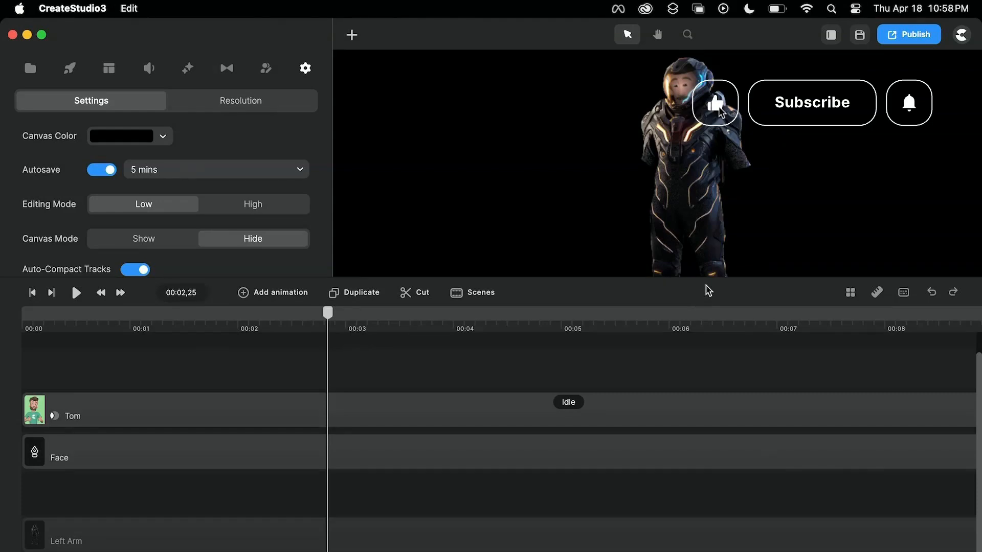
drag(706, 277, 708, 370)
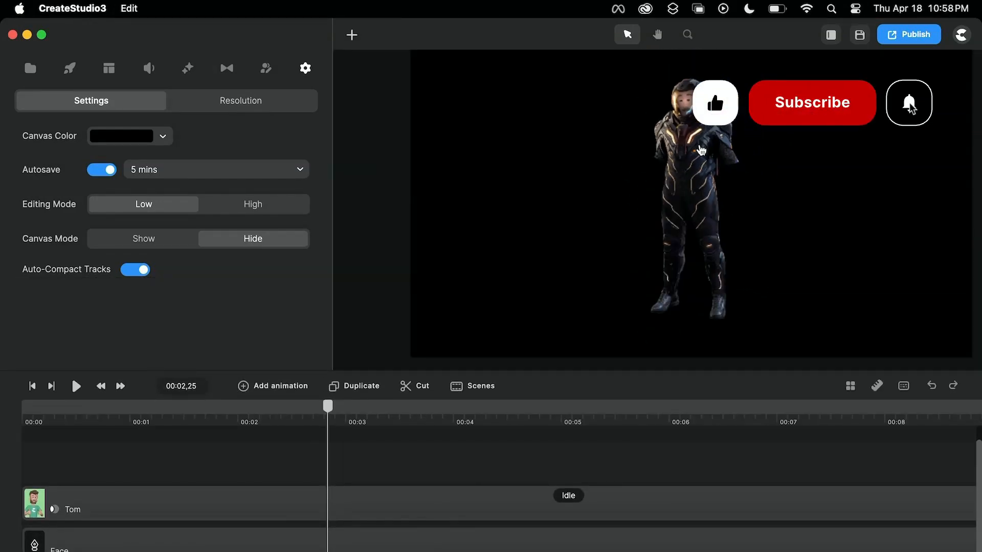
Step: Show the hidden Right Arm clip and check its position against the masked body
scroll(383, 546, down, 3)
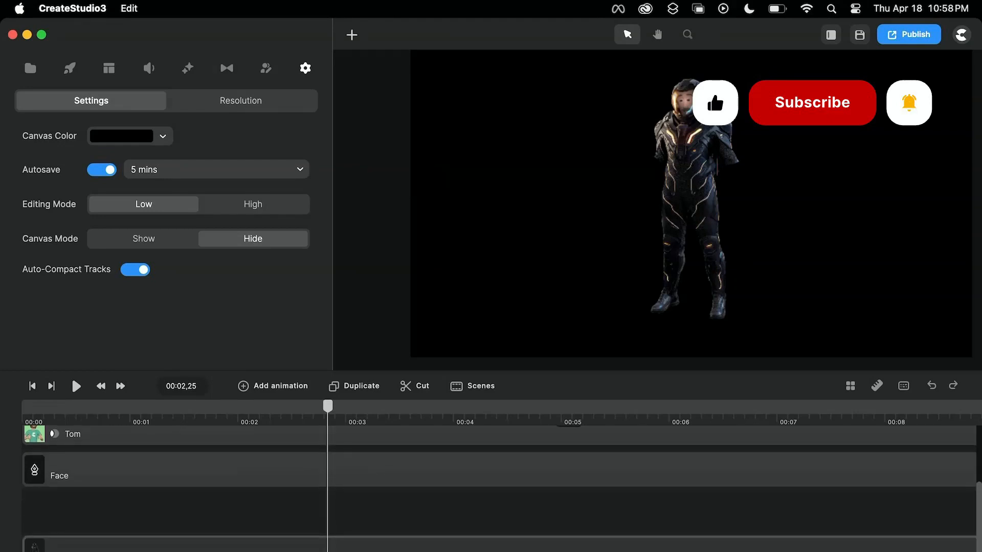
right_click(490, 549)
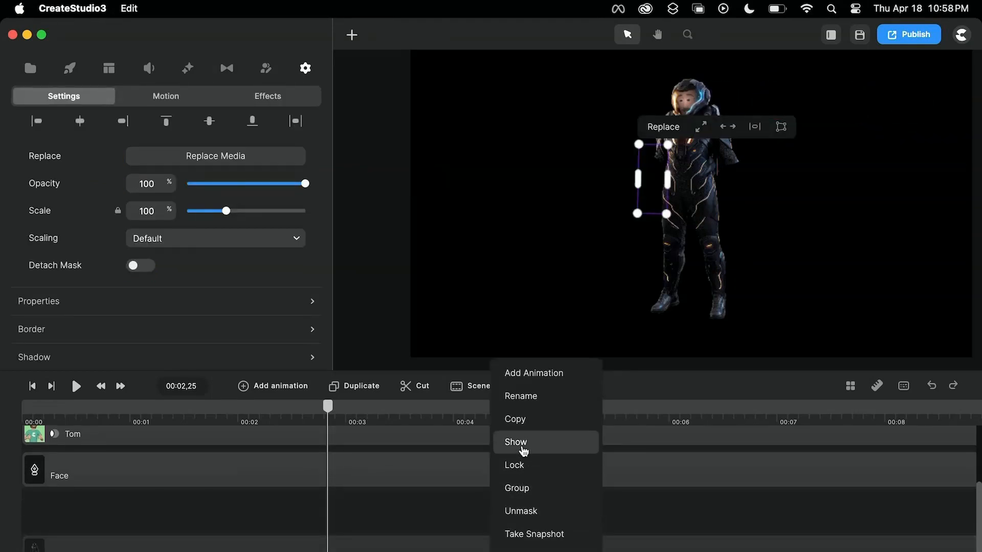
click(523, 450)
scroll(669, 158, up, 2)
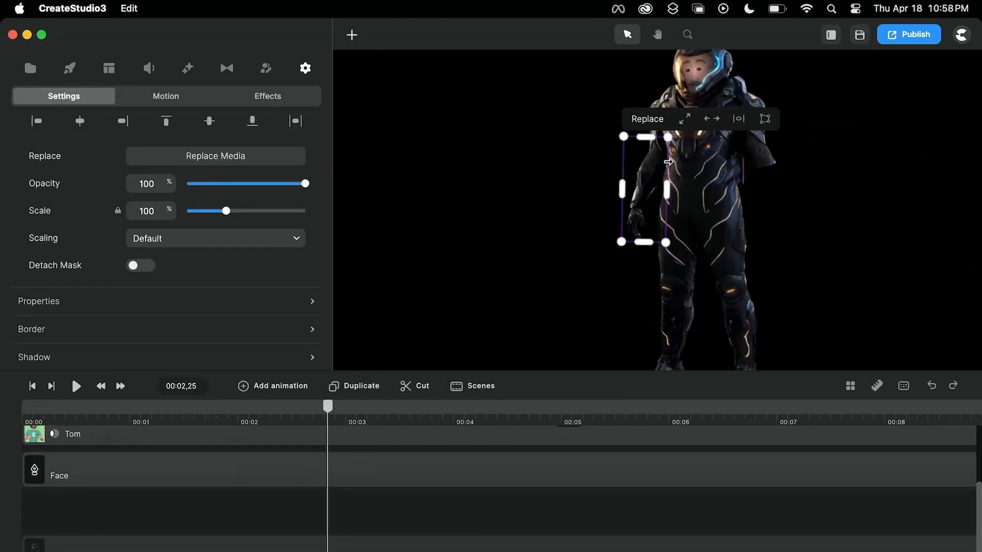
mouse_move(330, 414)
mouse_down()
mouse_move(306, 409)
mouse_move(320, 409)
mouse_up()
click(433, 266)
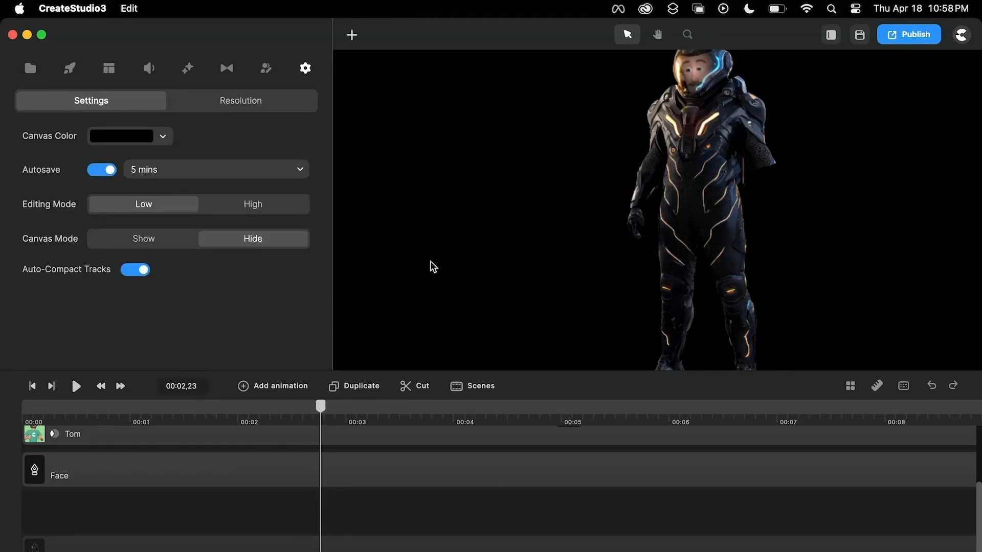
Step: Set the canvas color to white (ffffff) and preview the arm swing against it
click(131, 145)
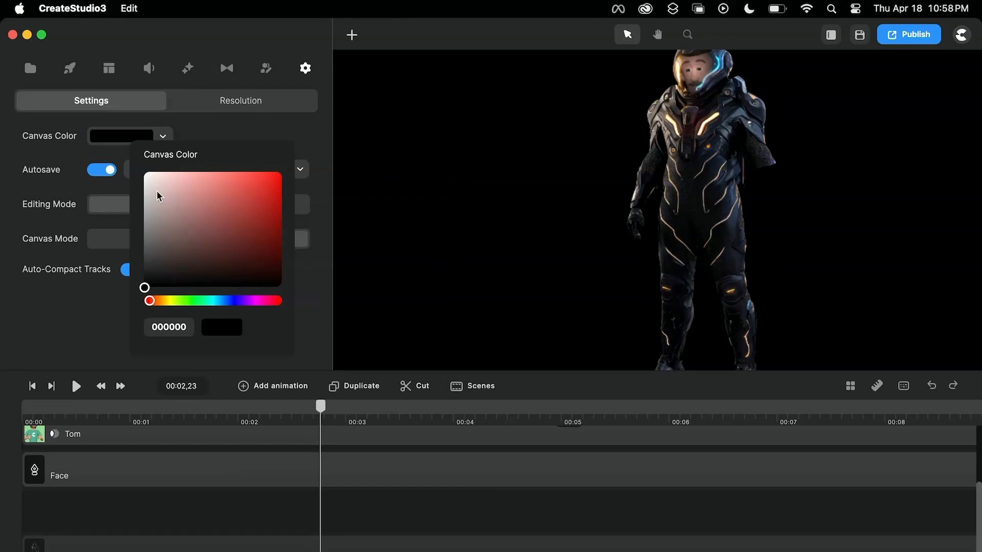
drag(157, 196, 104, 147)
scroll(568, 177, down, 5)
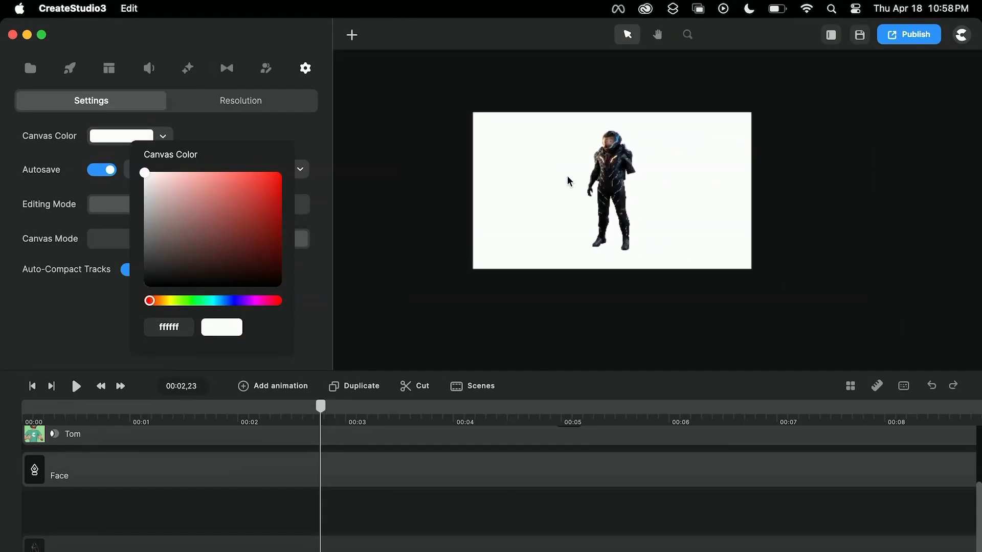
scroll(632, 151, up, 5)
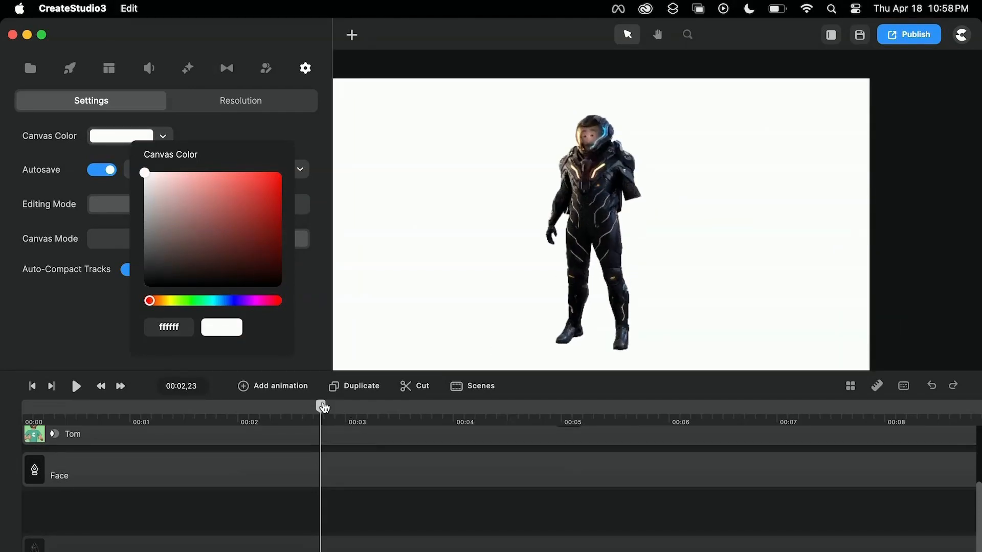
drag(323, 407, 230, 408)
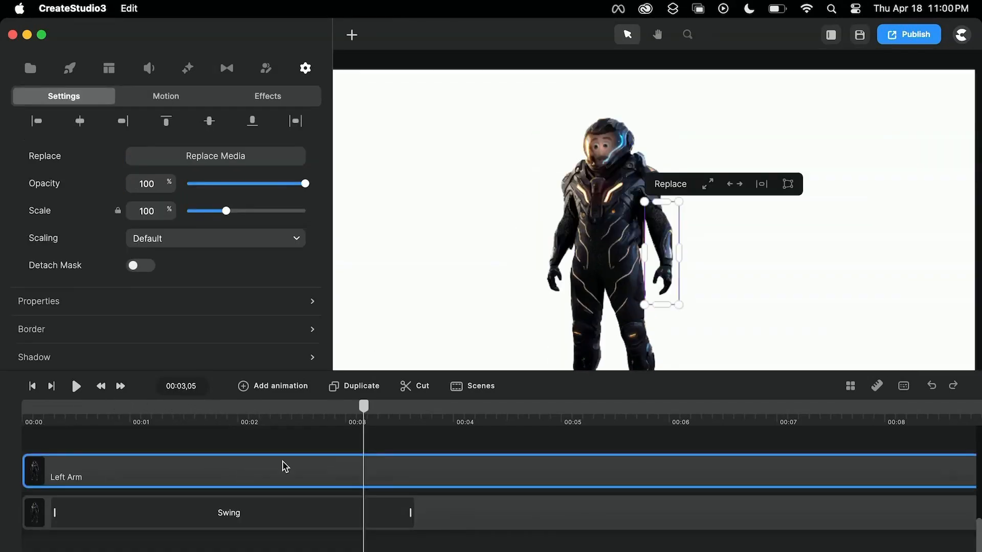
Step: Apply the looping Swing rotation preset to the Left Arm clip at 00:03,05
right_click(265, 473)
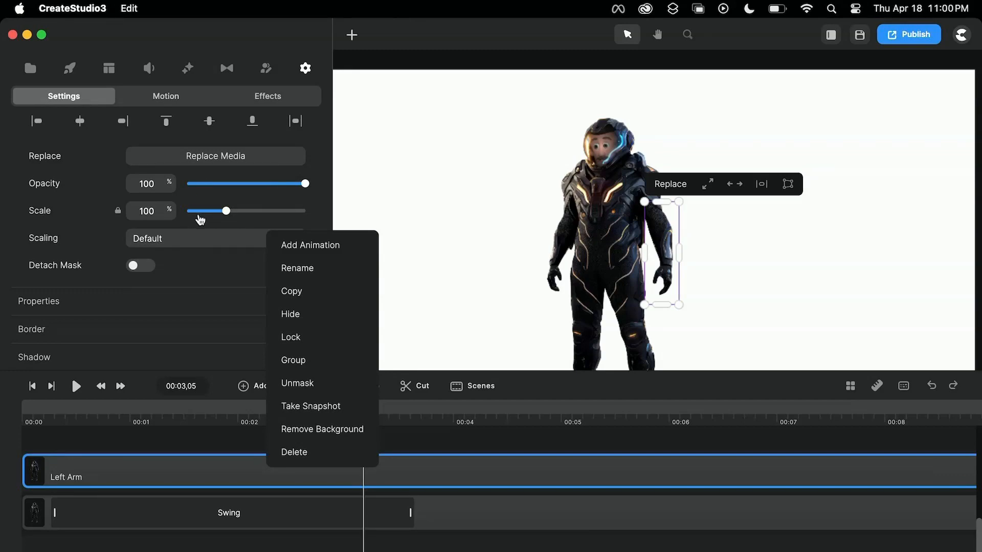
click(470, 447)
click(357, 472)
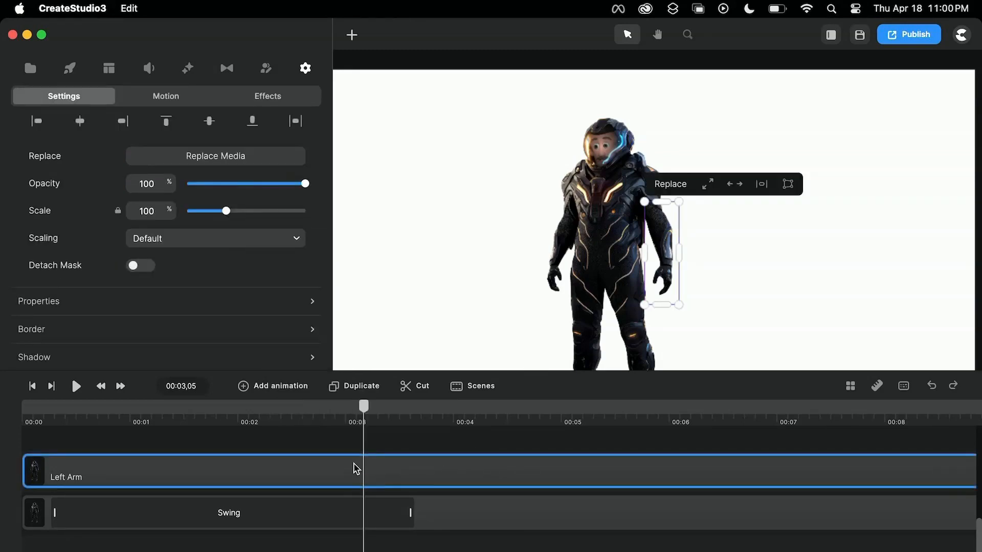
click(180, 103)
click(268, 210)
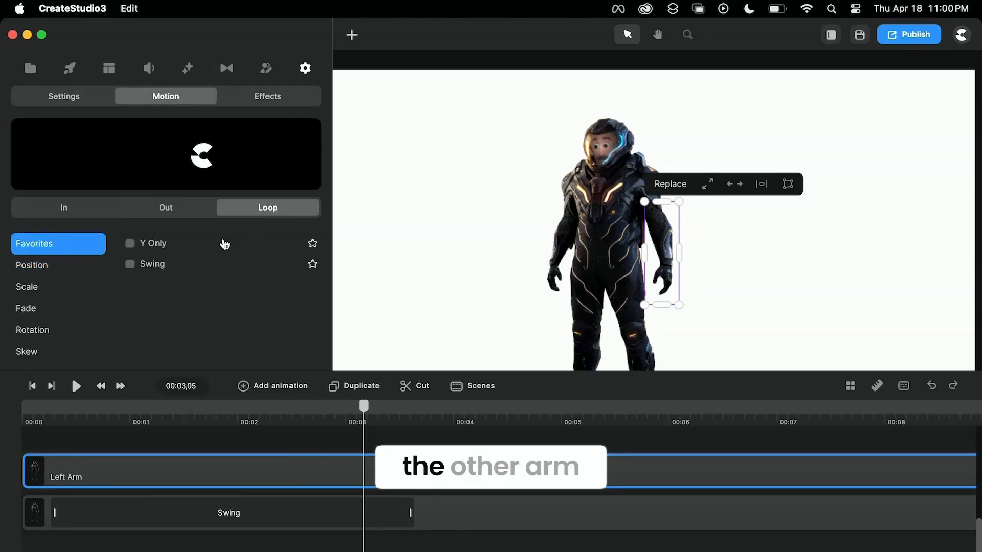
click(32, 331)
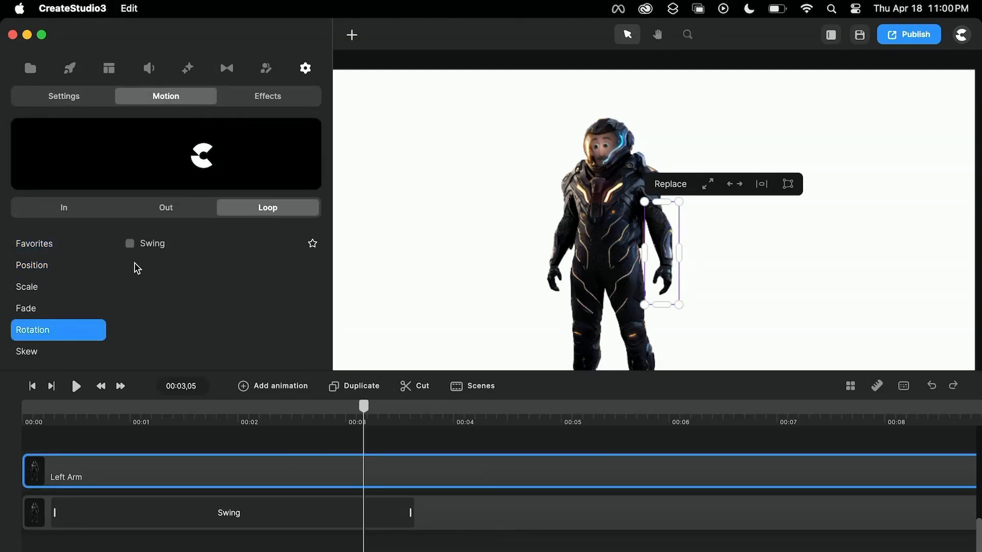
click(131, 244)
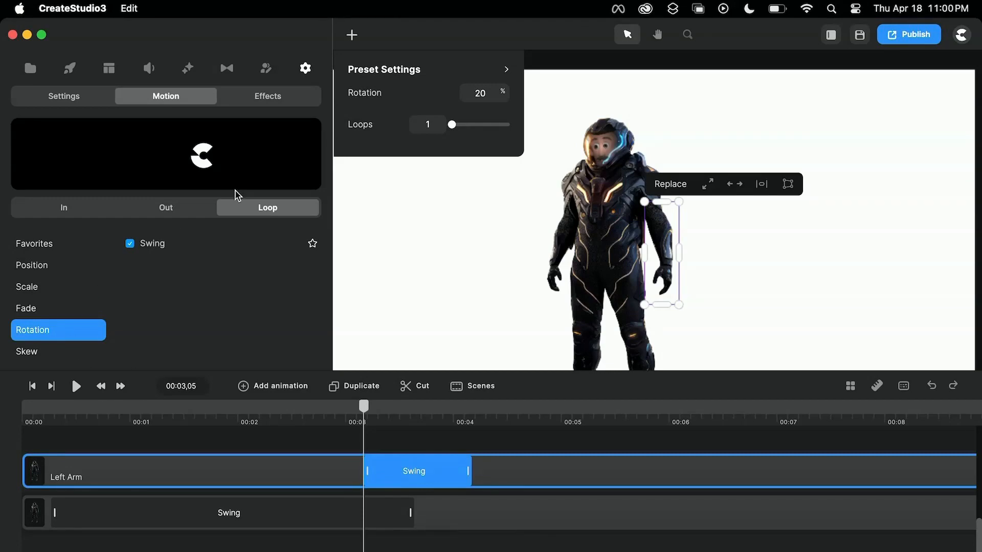
Step: Place the Left Arm clip's anchor point at the shoulder joint
click(64, 96)
click(89, 301)
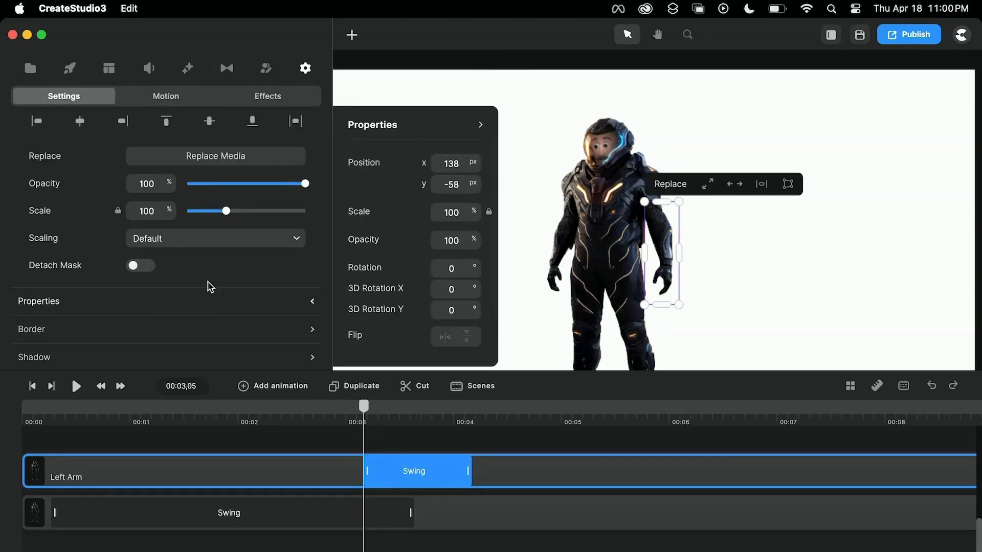
scroll(99, 306, down, 5)
click(94, 296)
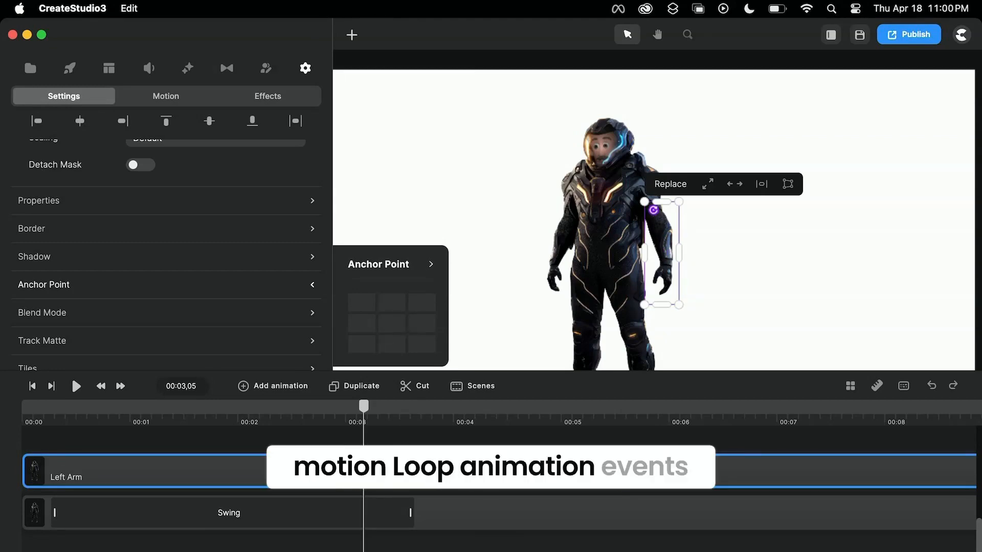
Step: Move the Left Arm clip's Swing to start at 00:00,25, set it to 3 loops and 3% rotation, and preview it
drag(389, 472, 194, 475)
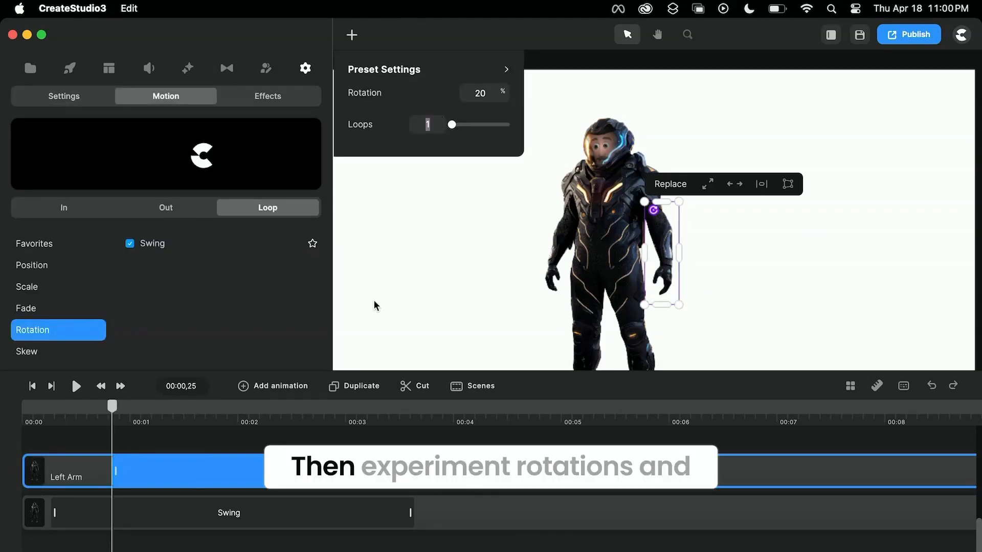
click(91, 415)
key(space)
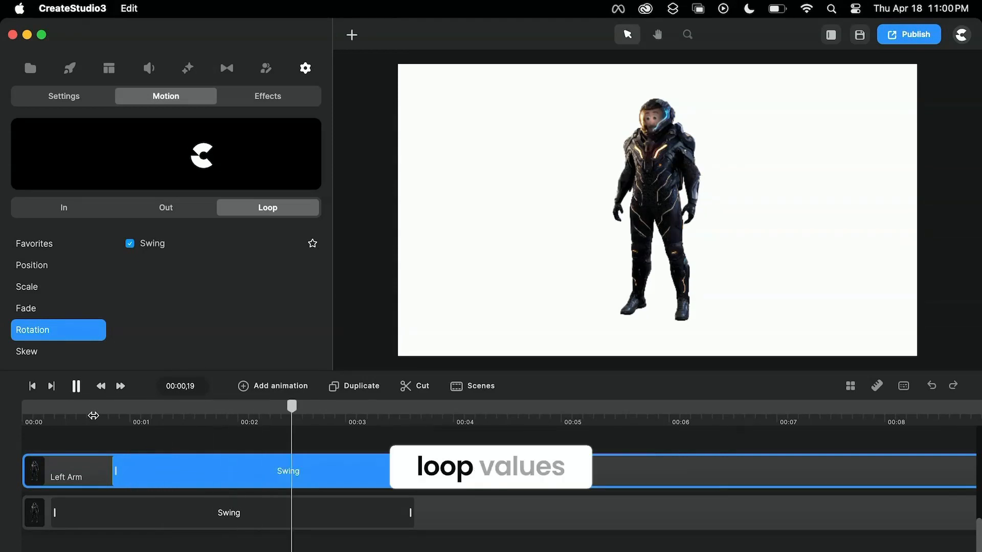
key(space)
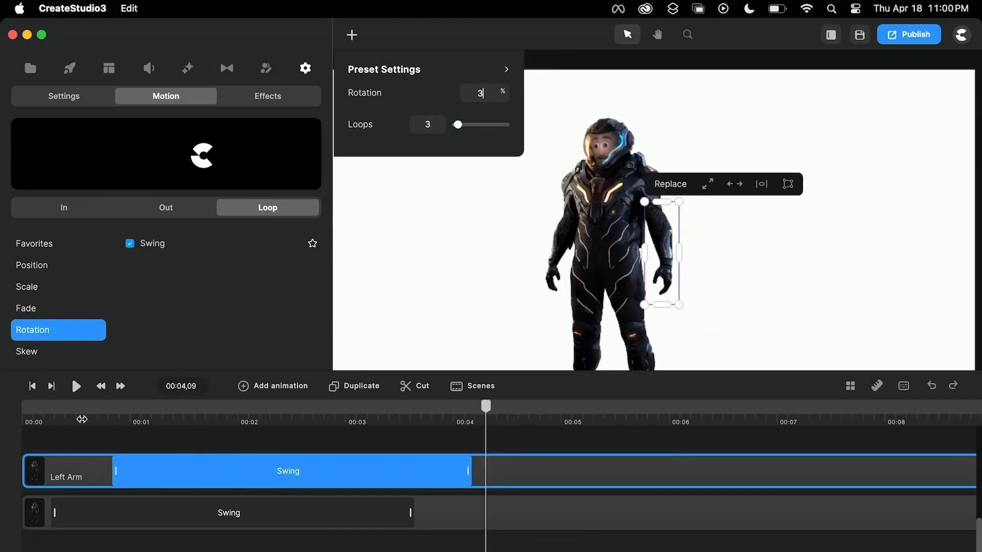
Step: Play back the opening seconds repeatedly to check the Left Arm swing against the other arm's motion
click(83, 419)
key(space)
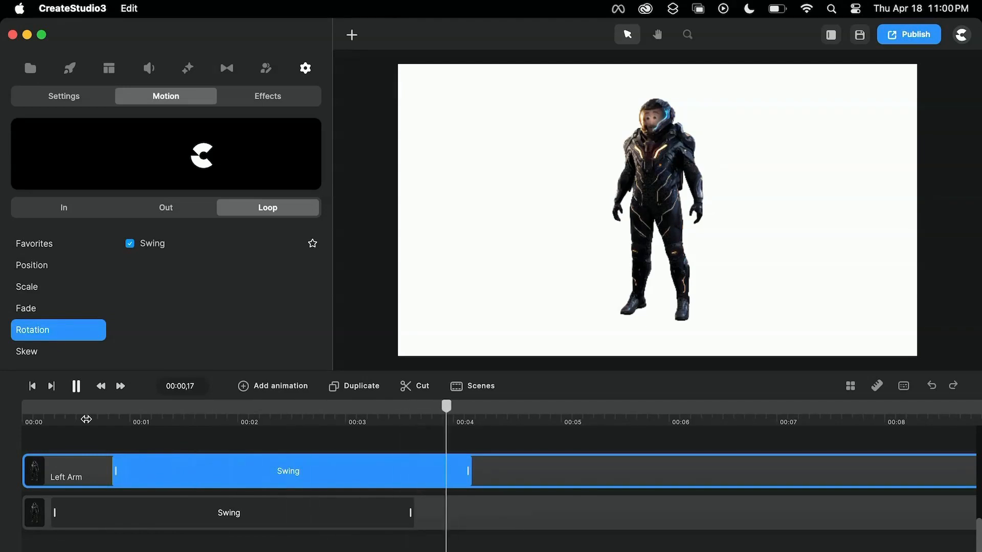
key(space)
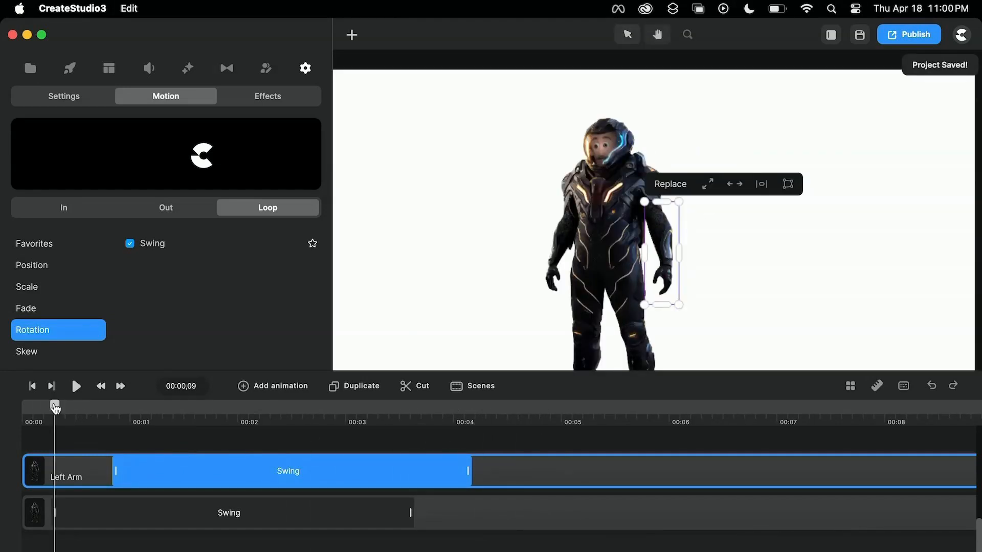
key(space)
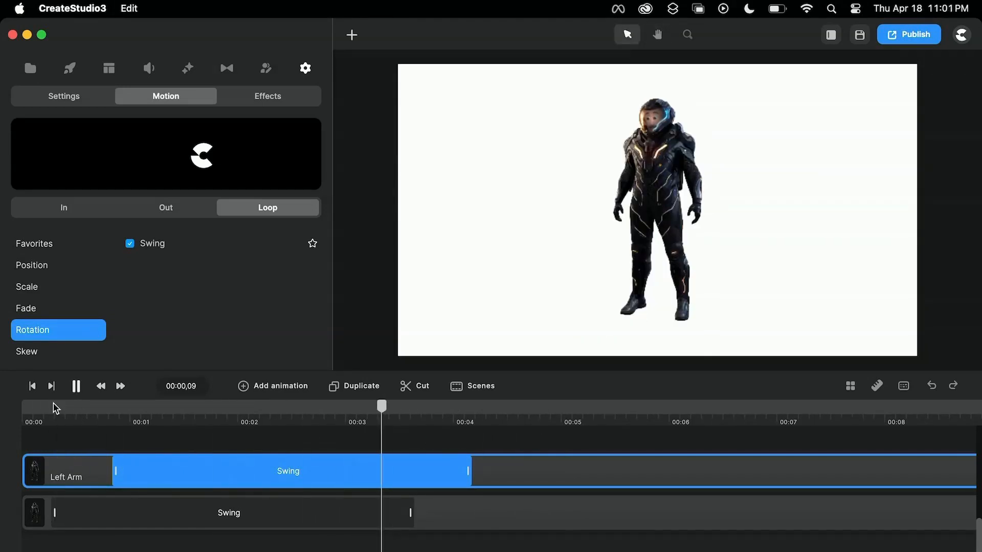
click(78, 417)
key(space)
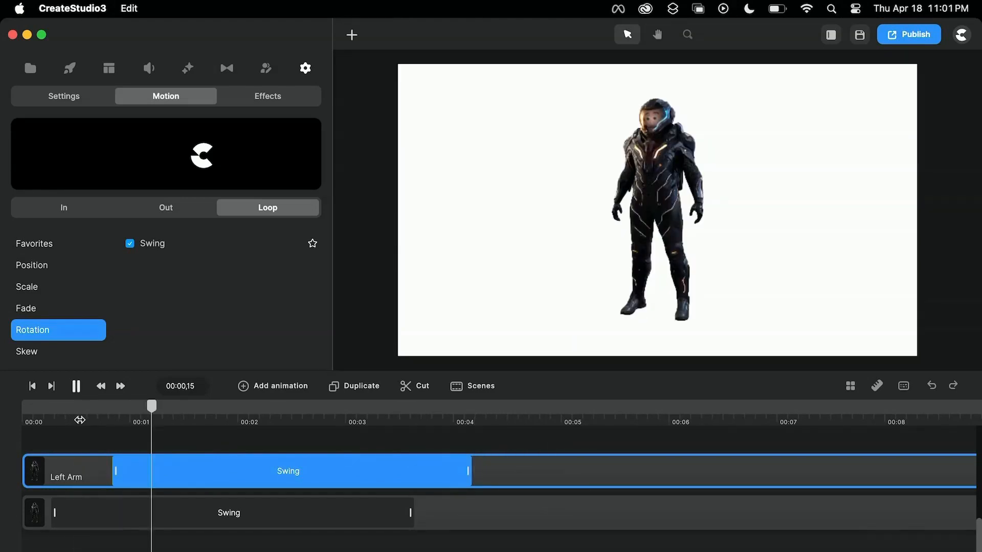
key(space)
Step: Add a second looping Swing preset to the Left Arm clip from 00:04,08 to about 00:05,14
scroll(512, 459, right, 3)
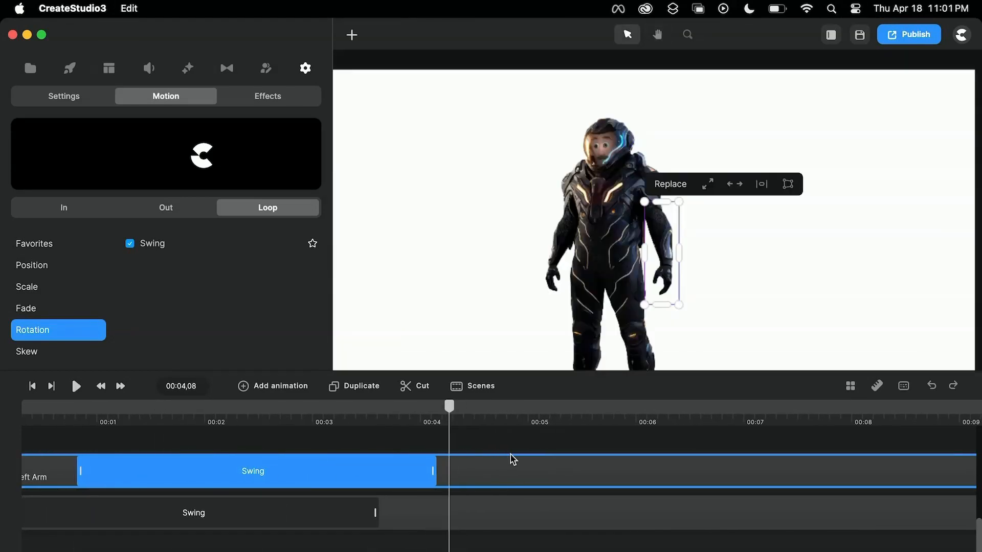
right_click(540, 233)
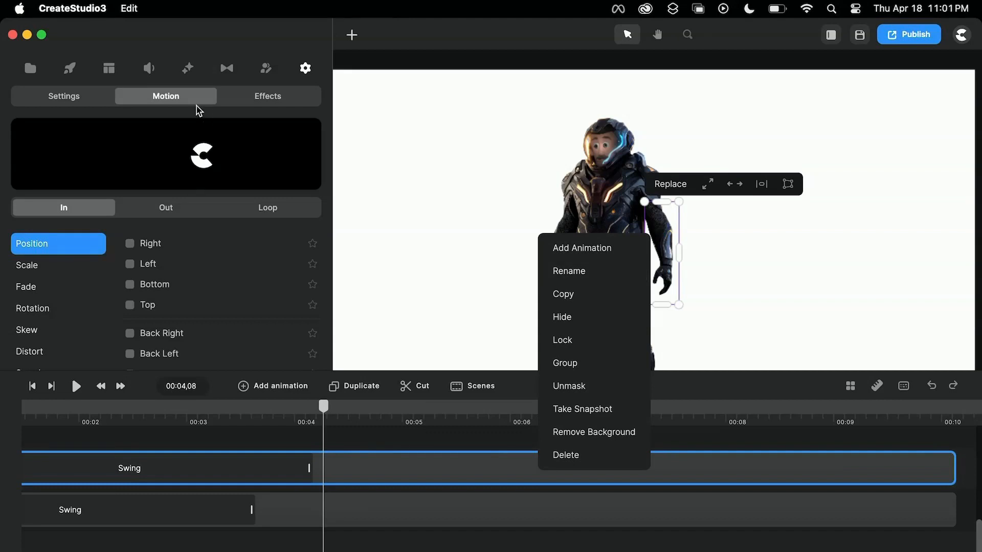
click(179, 100)
click(282, 211)
click(131, 265)
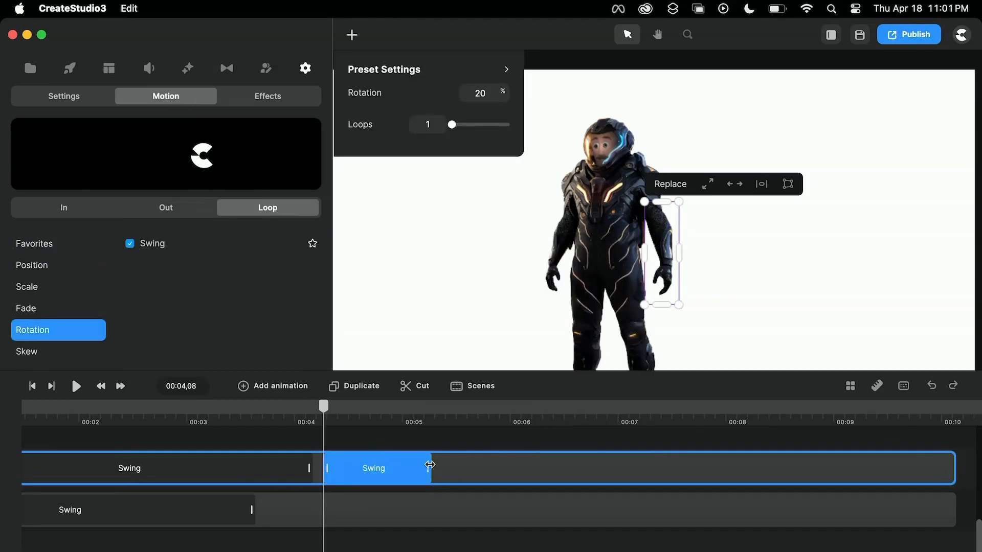
drag(431, 466, 452, 467)
Step: Set the rotation of the Left Arm clip's second Swing to 10% and preview the motion
click(265, 409)
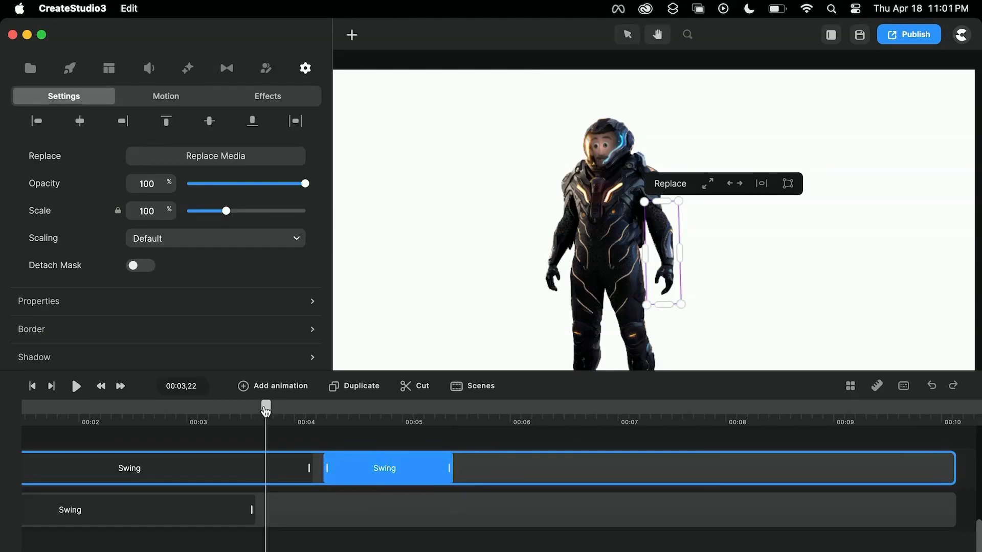
key(space)
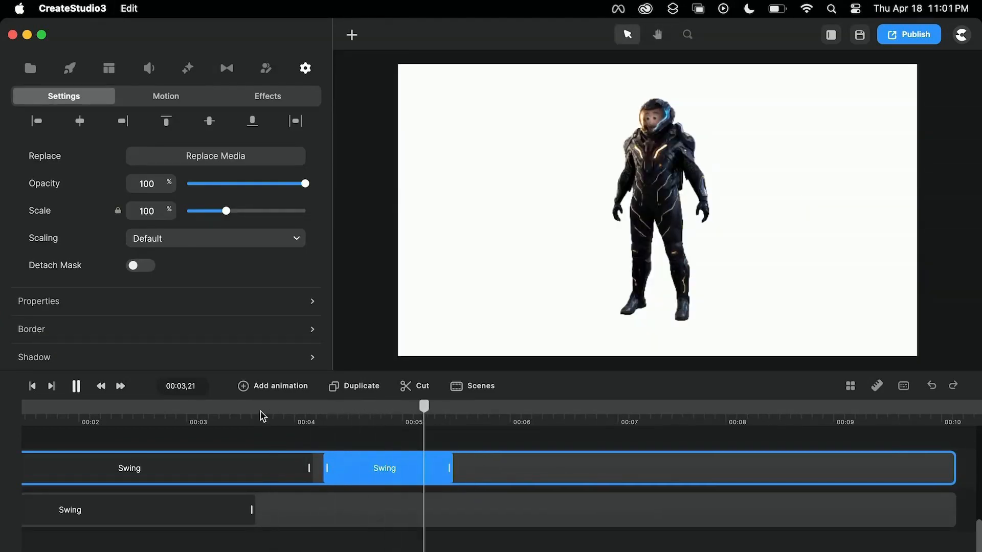
click(375, 420)
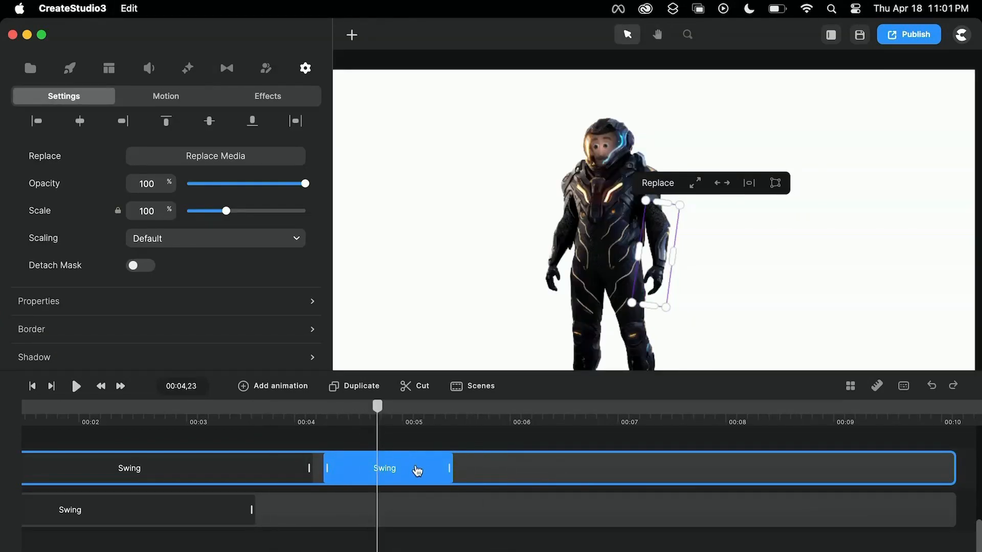
click(416, 469)
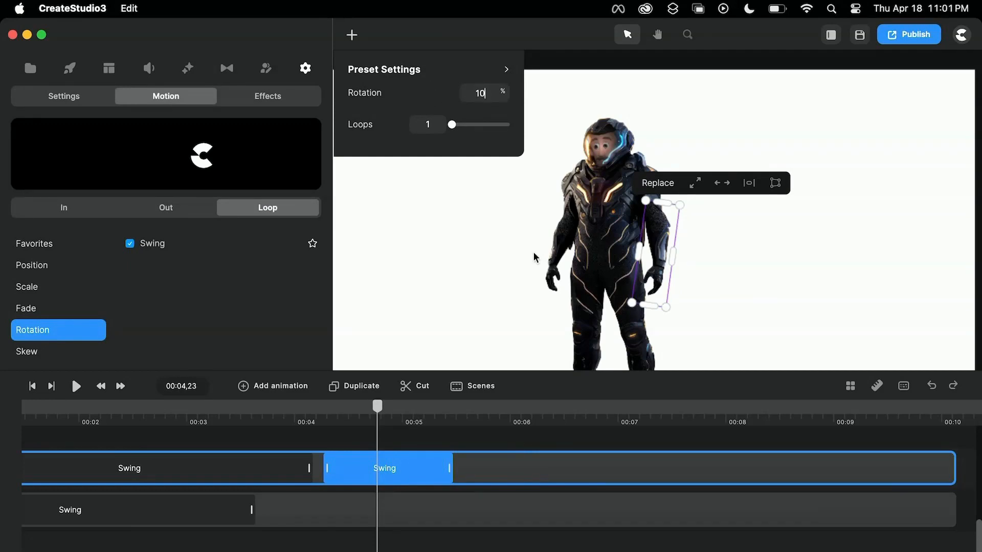
click(292, 417)
key(space)
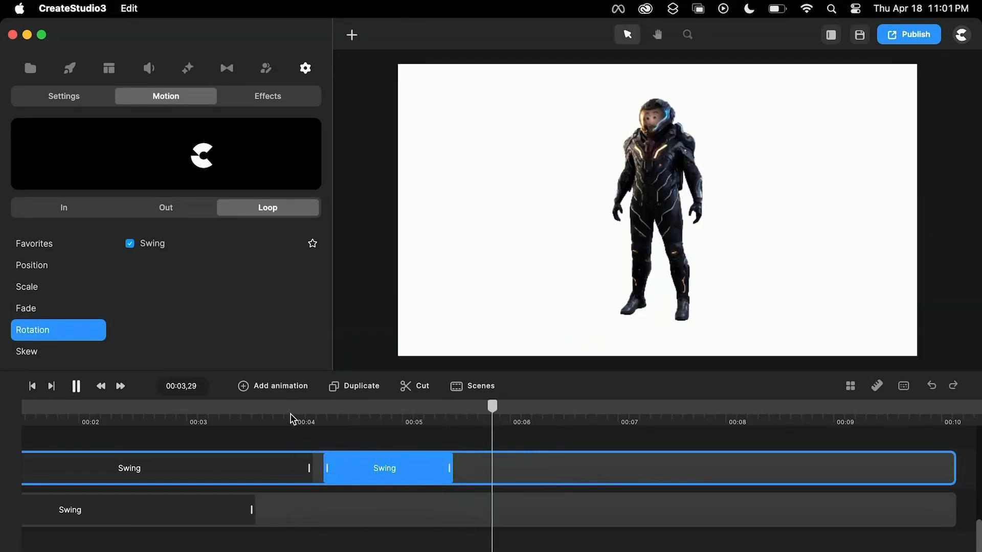
click(231, 427)
key(space)
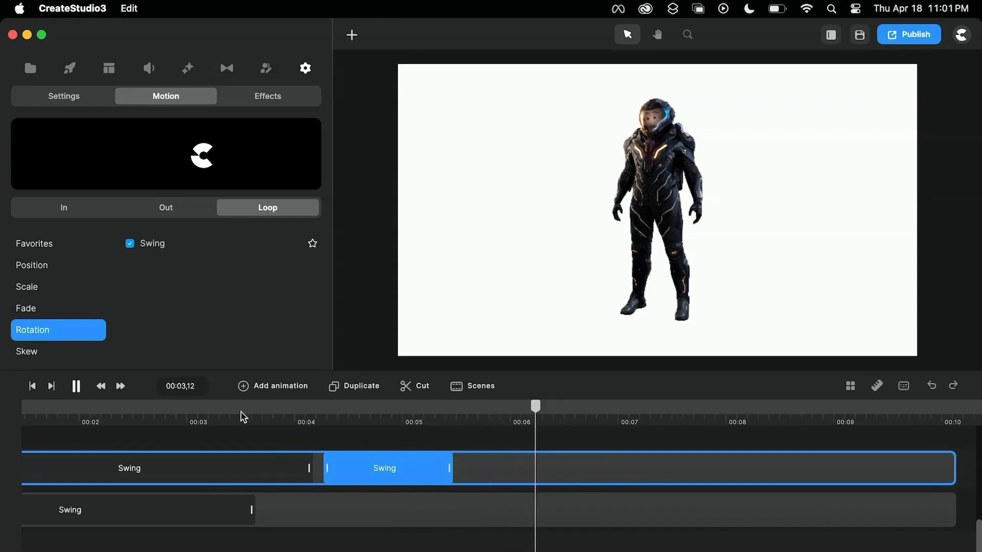
key(space)
Step: Add a third looping Swing preset to the Left Arm clip from 00:06,08 to 00:08,24 and preview it
right_click(599, 479)
click(262, 210)
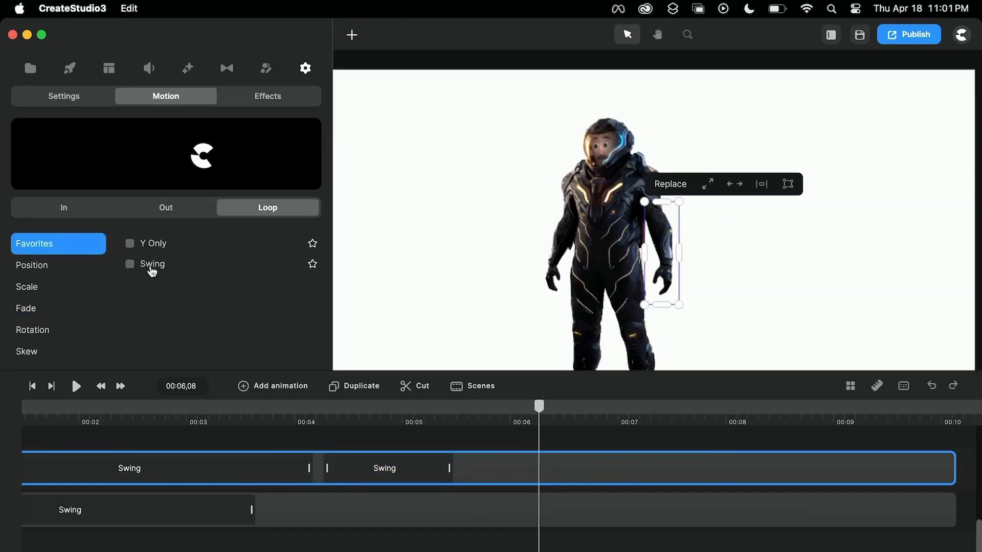
click(131, 265)
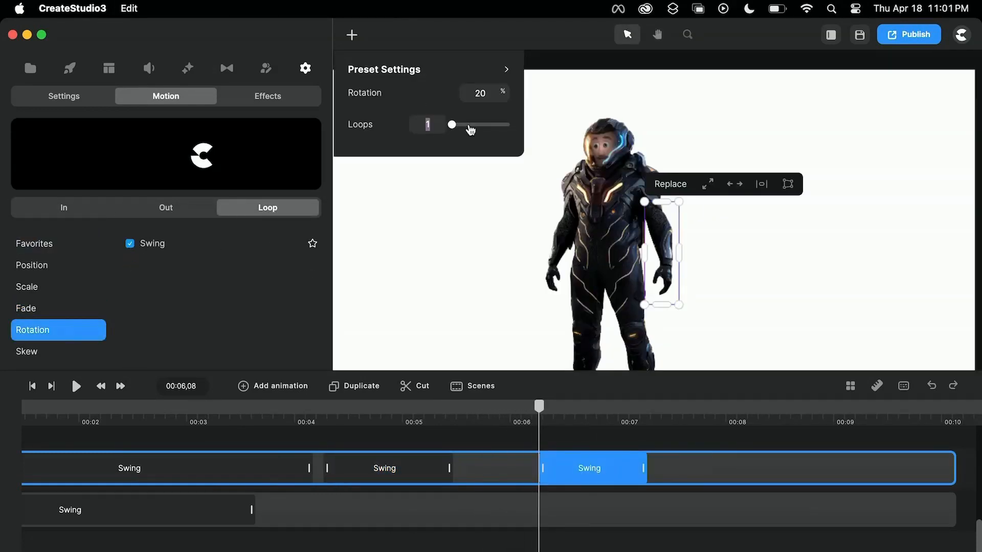
drag(643, 468, 810, 467)
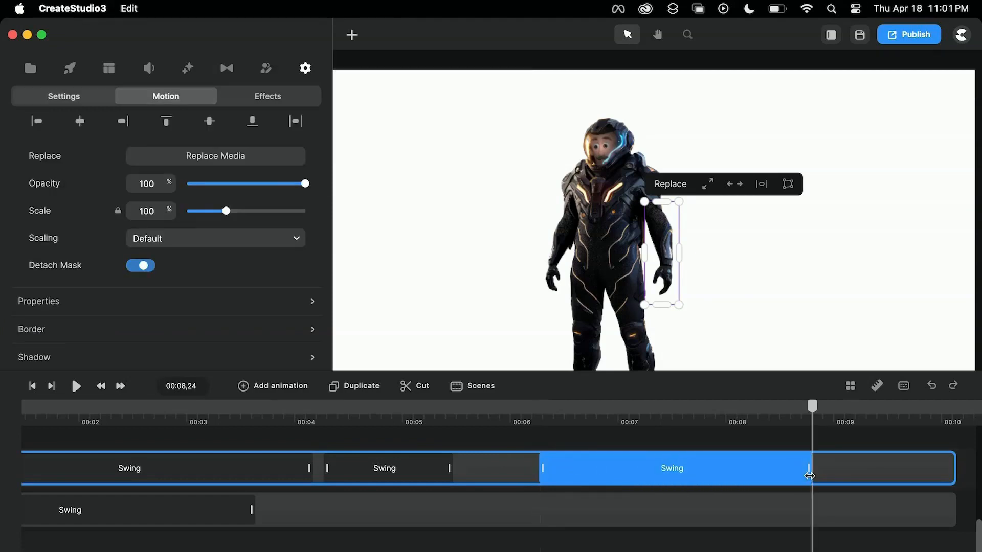
click(502, 410)
key(space)
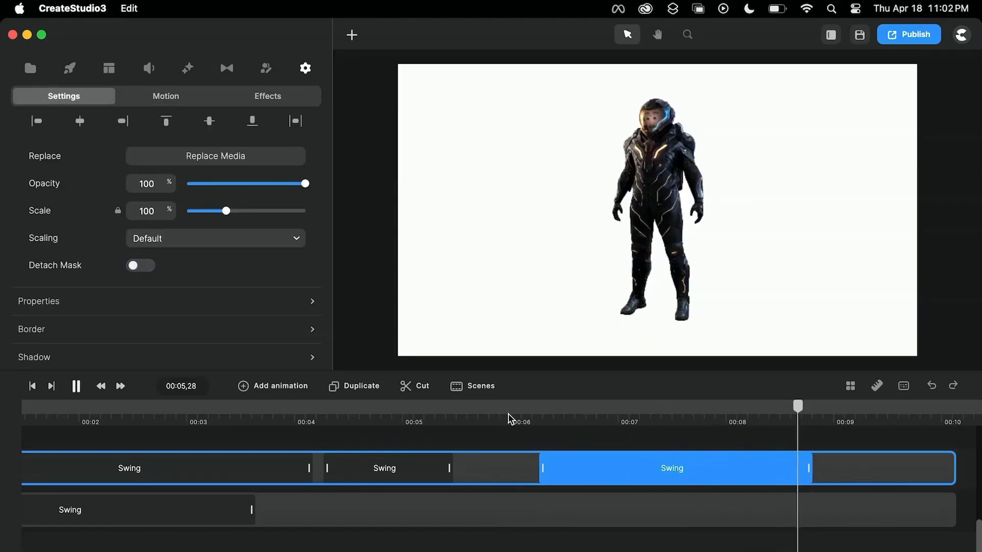
key(space)
Step: Add a second looping Swing preset to the Right Arm clip and position it to start at about 00:05,07
right_click(399, 517)
click(165, 98)
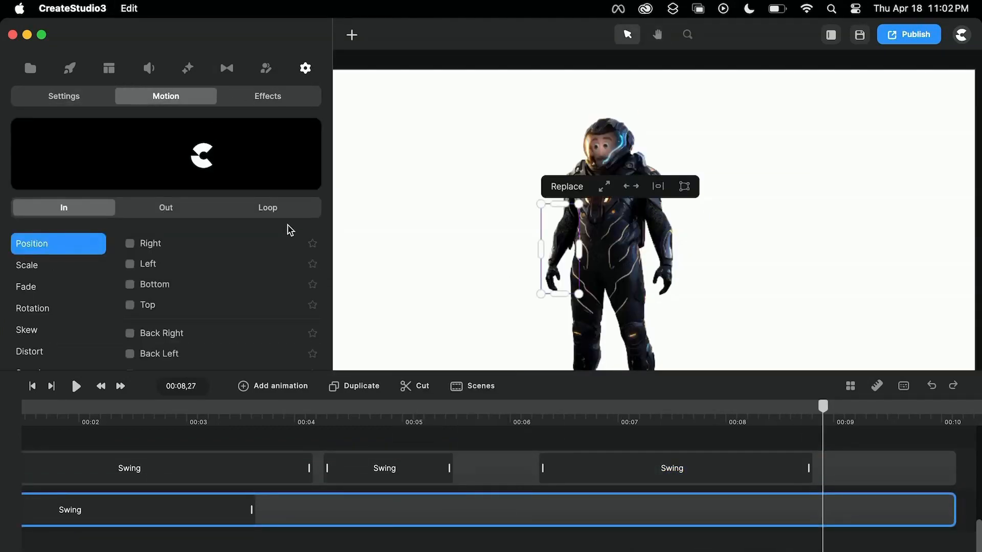
click(267, 207)
click(129, 263)
drag(876, 511, 397, 511)
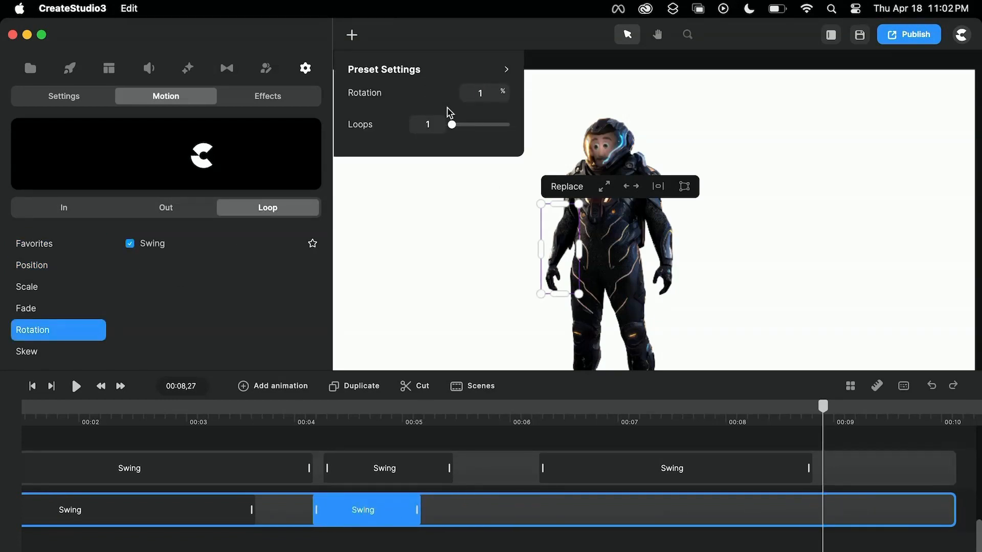
drag(353, 507, 468, 510)
Step: Extend the Right Arm clip's first Swing to end at about 00:04,14 and preview both arms
drag(252, 509, 343, 508)
click(276, 412)
key(space)
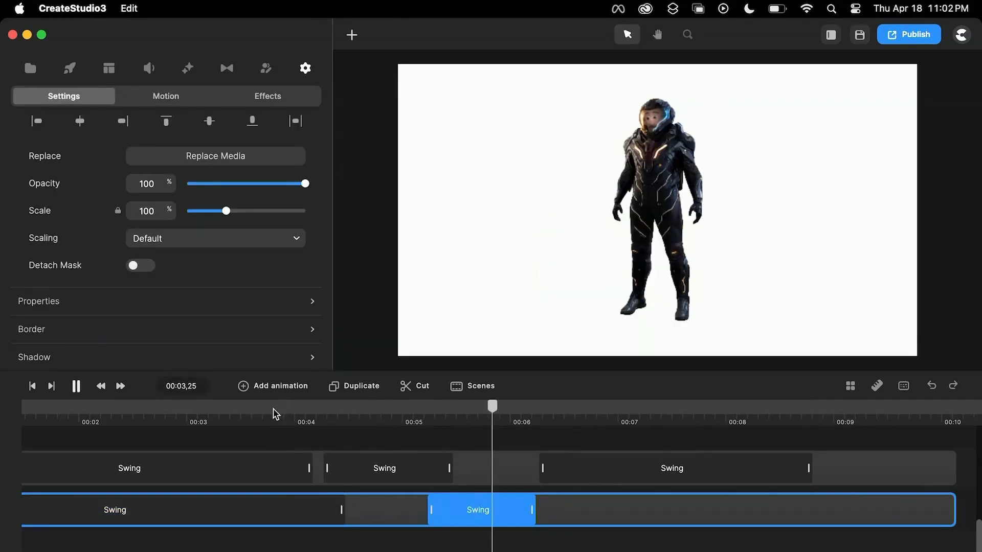
key(space)
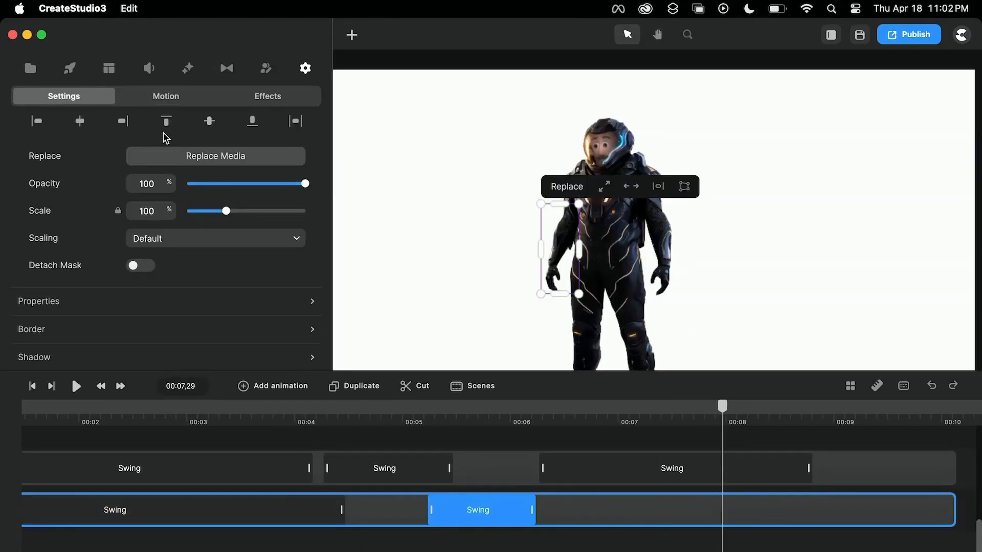
Step: Add a third looping Swing preset to the Right Arm clip, spanning 00:07,00 to about 00:08,29
click(165, 96)
click(269, 208)
click(769, 517)
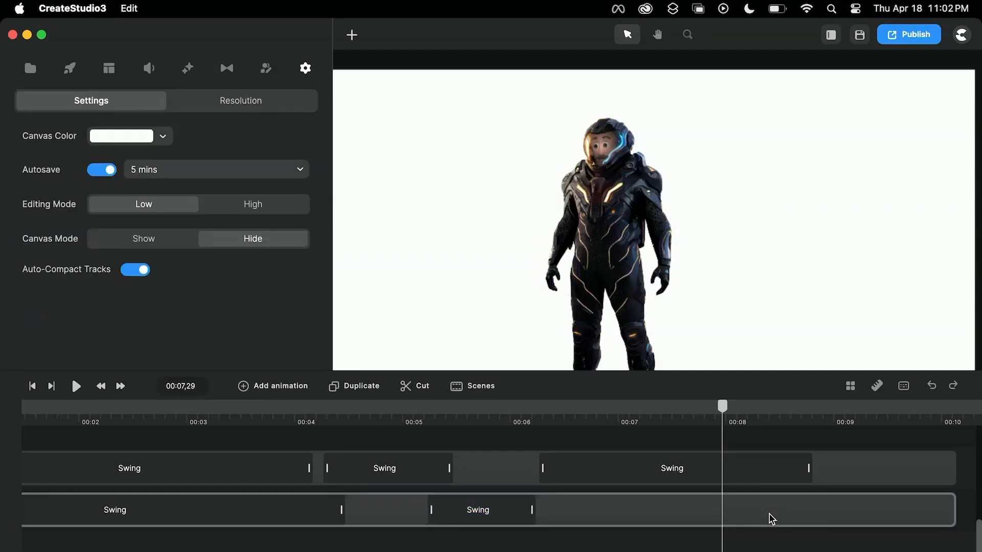
click(166, 97)
click(271, 210)
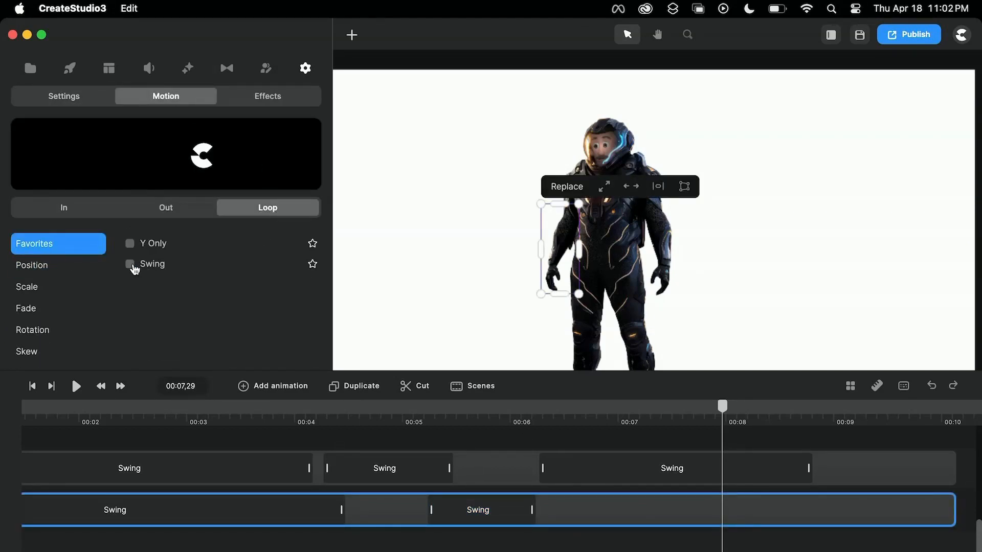
click(130, 264)
drag(675, 512, 618, 512)
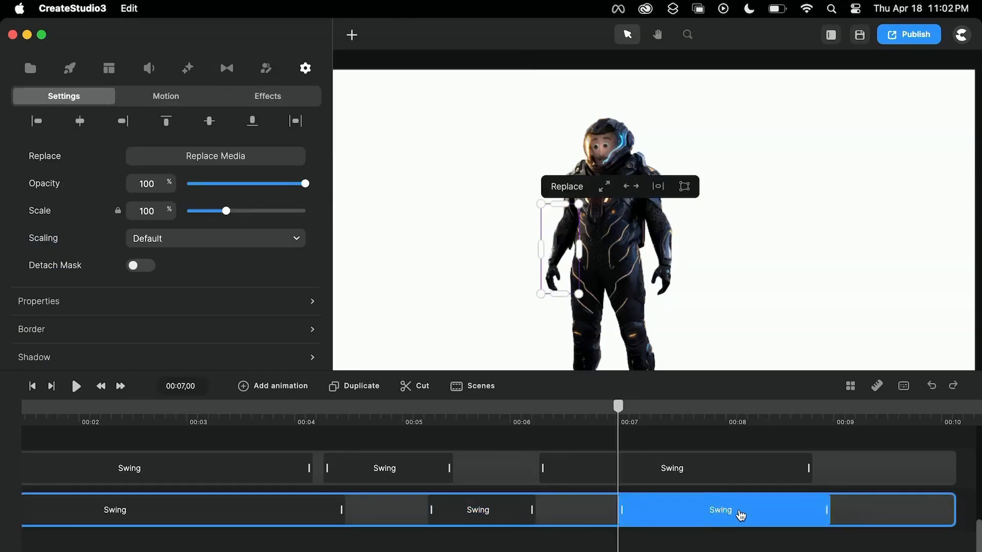
Step: Set the Right Arm clip's third Swing to 3 loops and 3% rotation, and play back the full arm animation
click(743, 515)
click(758, 515)
drag(432, 124, 390, 117)
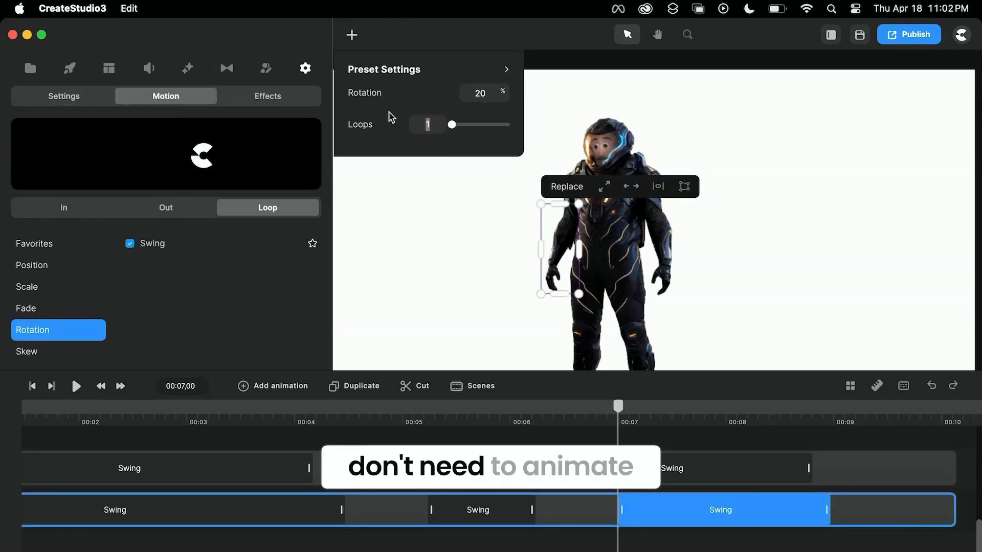
text(3)
drag(487, 93, 434, 92)
text(3)
key(space)
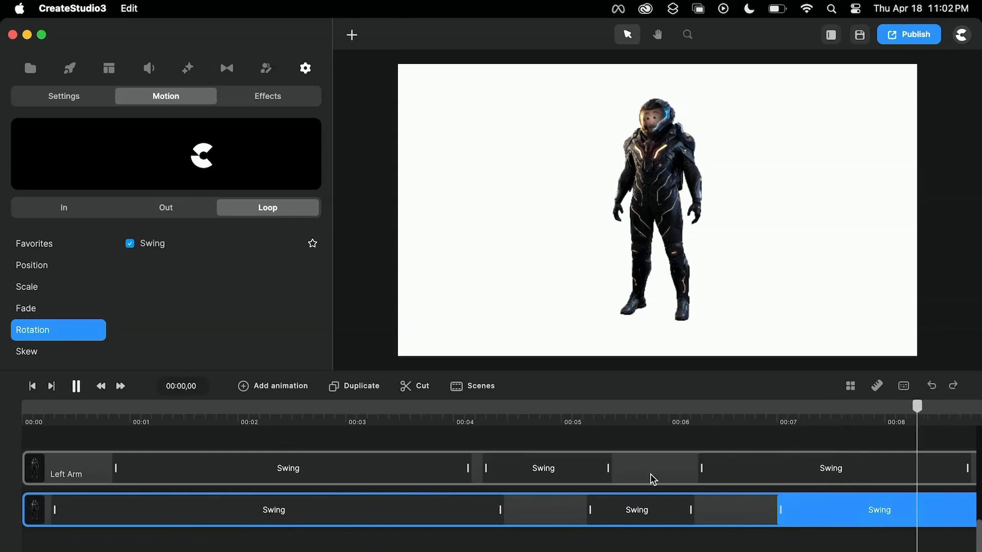
key(space)
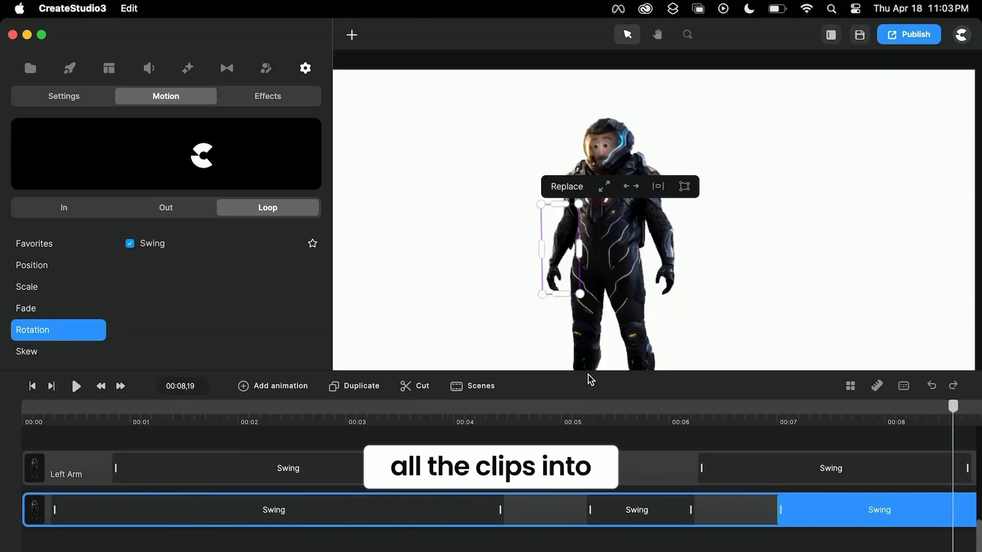
Step: Select all the character's clips in the timeline and combine them into one group
drag(587, 373, 625, 274)
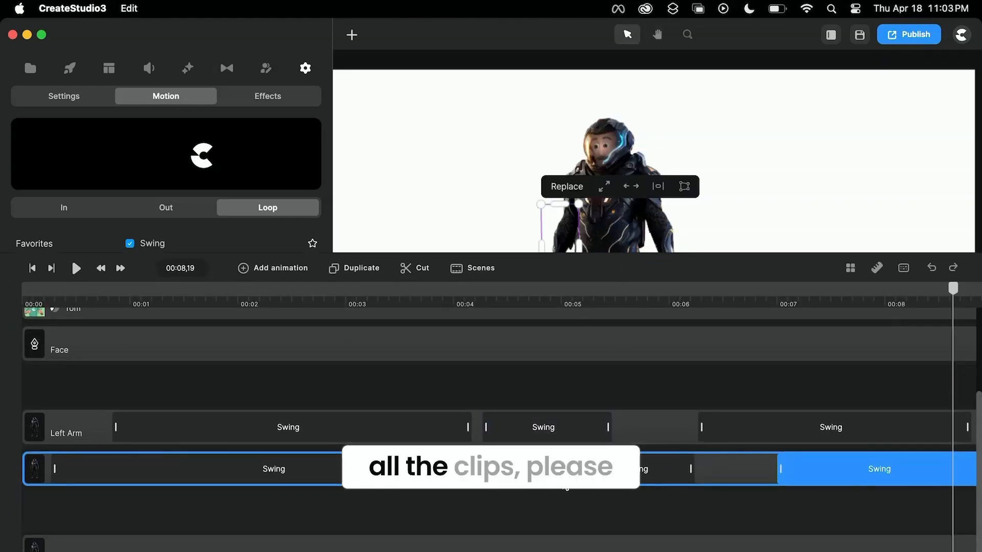
scroll(565, 487, up, 3)
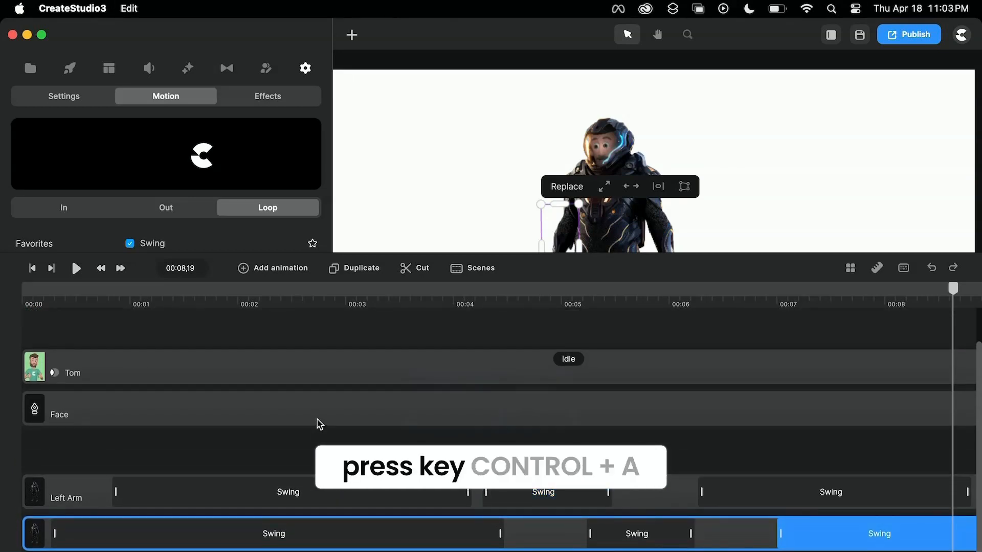
click(342, 335)
key(super+a)
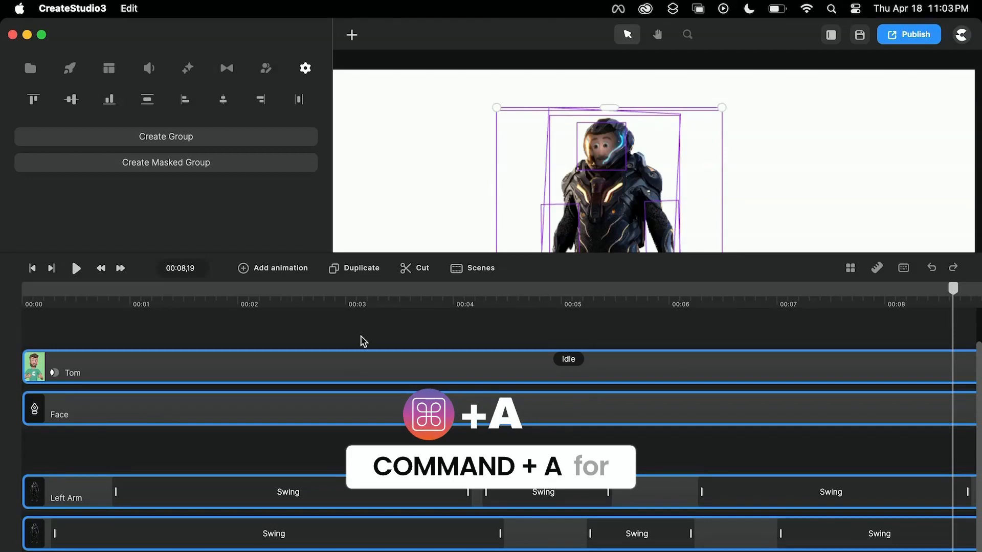
right_click(363, 367)
click(399, 304)
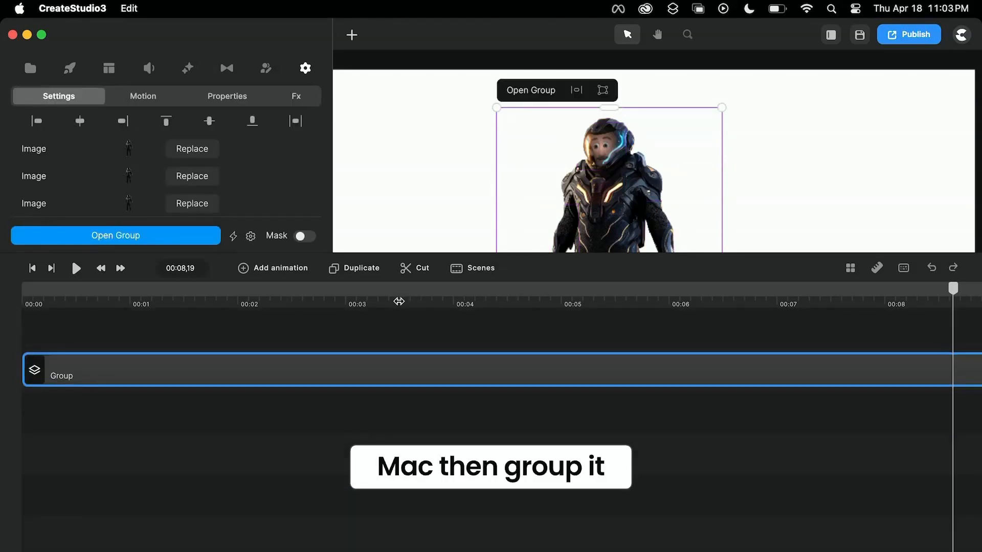
drag(450, 253, 457, 444)
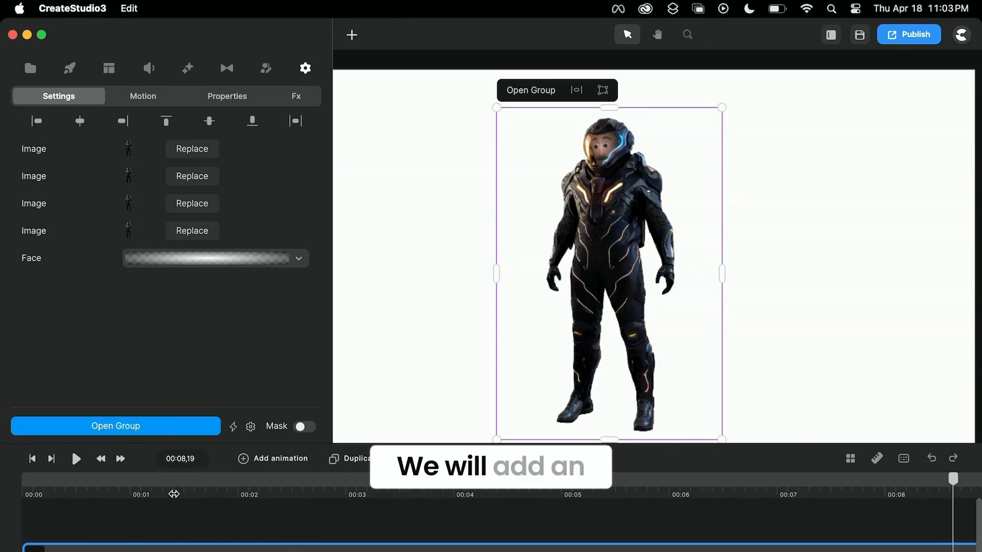
Step: Add a looping Y Only scale preset to the character group at 00:01,13 with 3% zoom and 3 loops
click(176, 512)
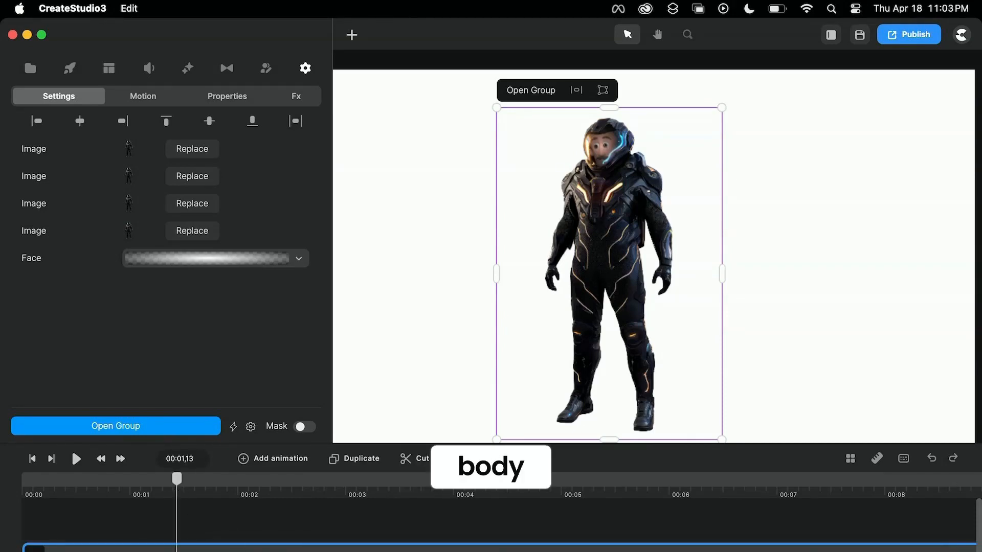
click(149, 100)
click(272, 211)
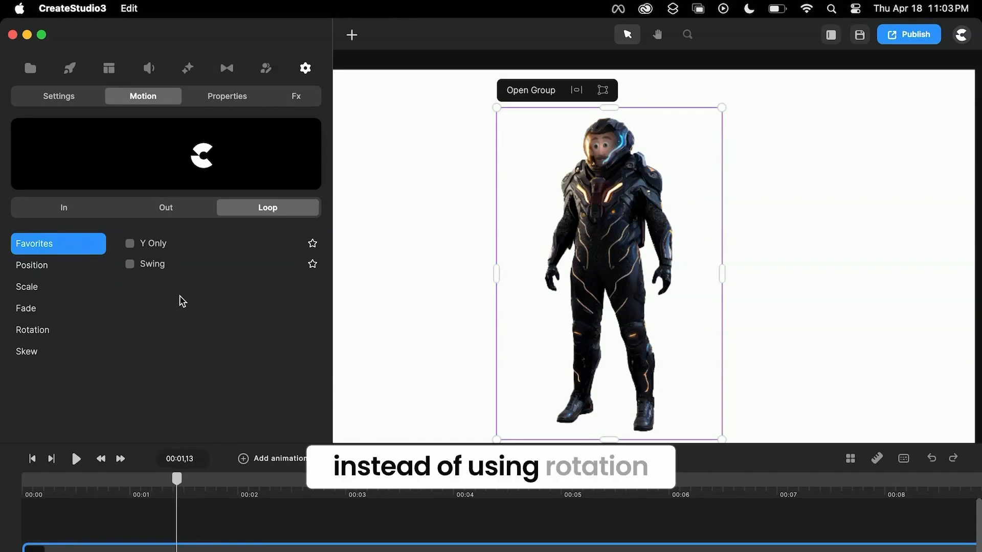
click(30, 289)
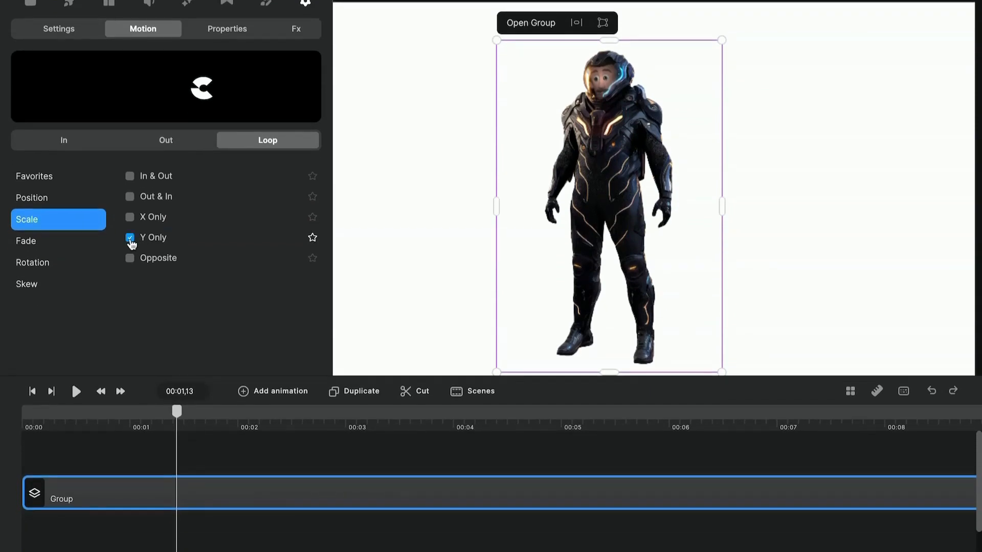
click(130, 306)
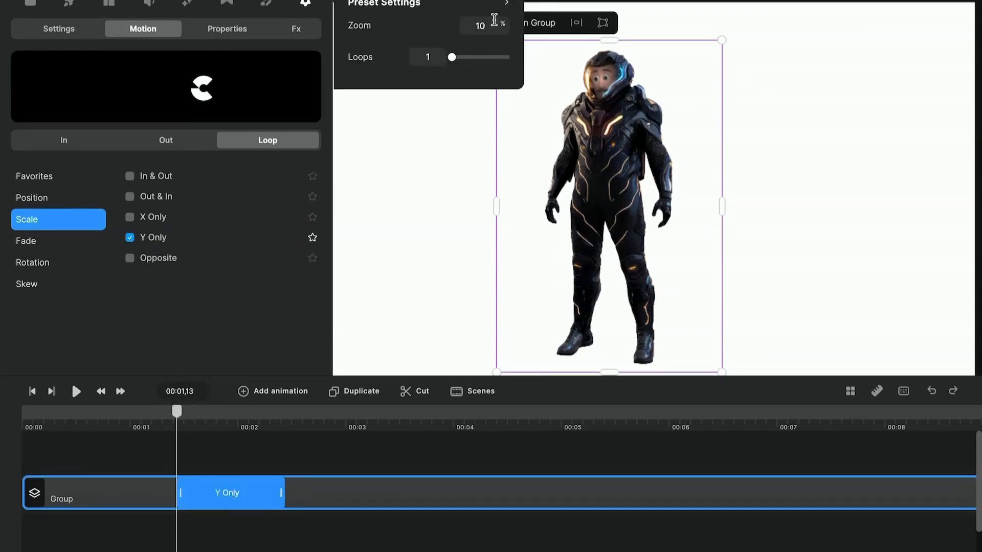
double_click(483, 25)
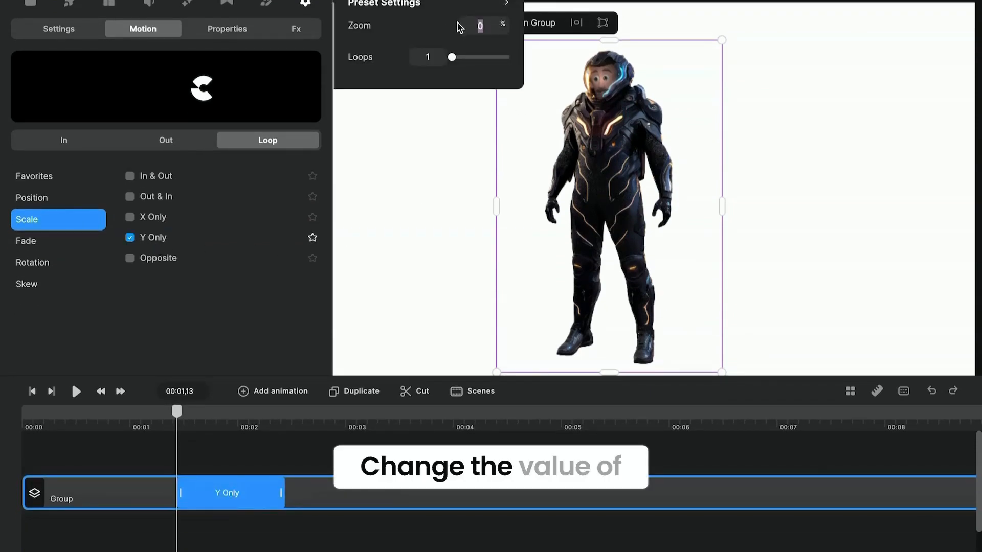
text(3)
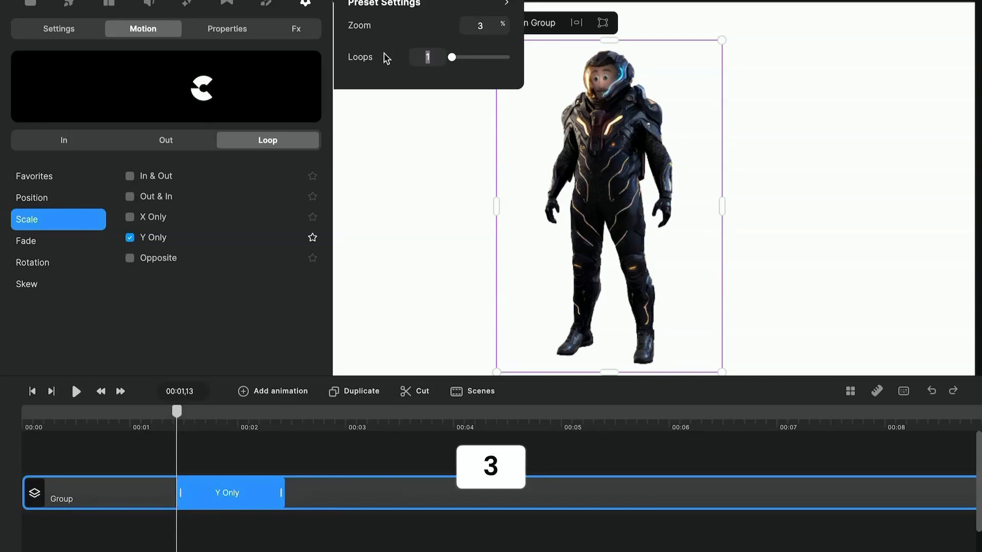
Step: Anchor the character group at its bottom middle and stretch its Y Only animation to span about 00:01,07 to 00:05,07
click(242, 30)
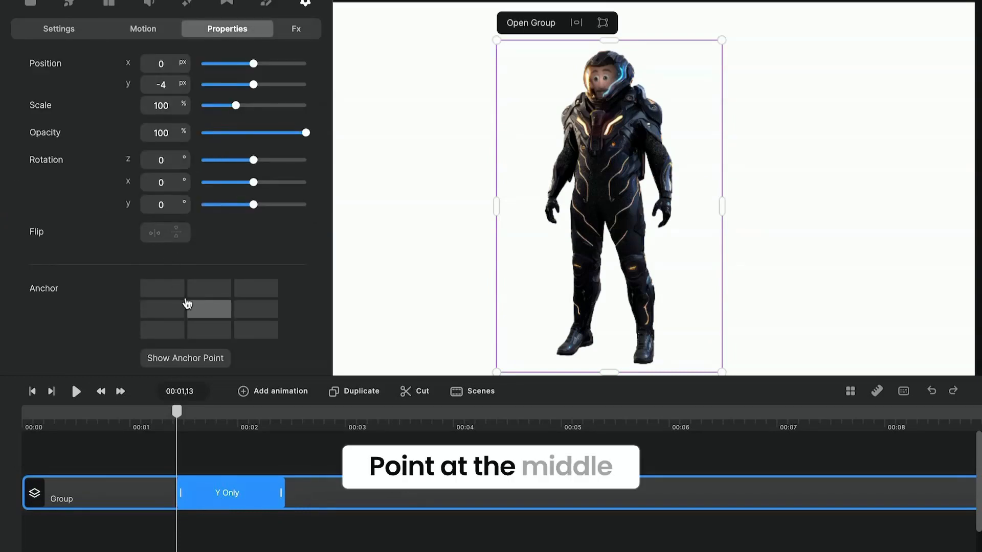
click(211, 332)
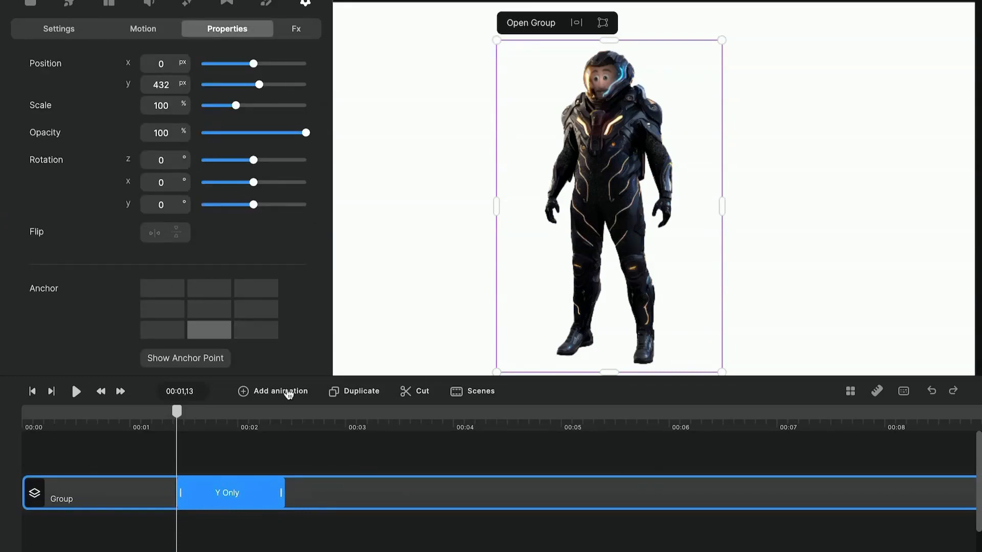
drag(282, 494, 585, 494)
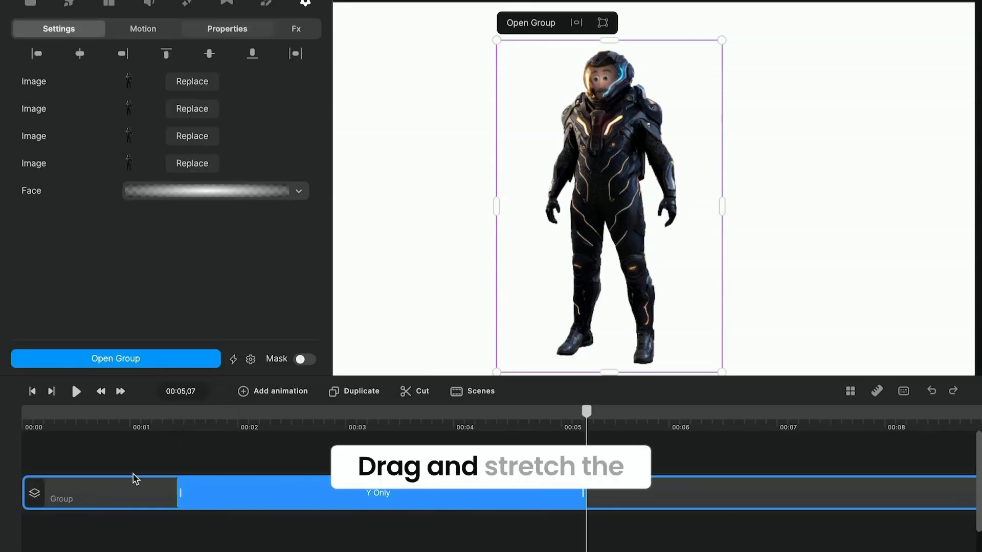
drag(180, 487, 153, 488)
Step: Preview the group's body animation, reduce the Y Only zoom to 2%, and play it back again from 00:00,28
click(110, 413)
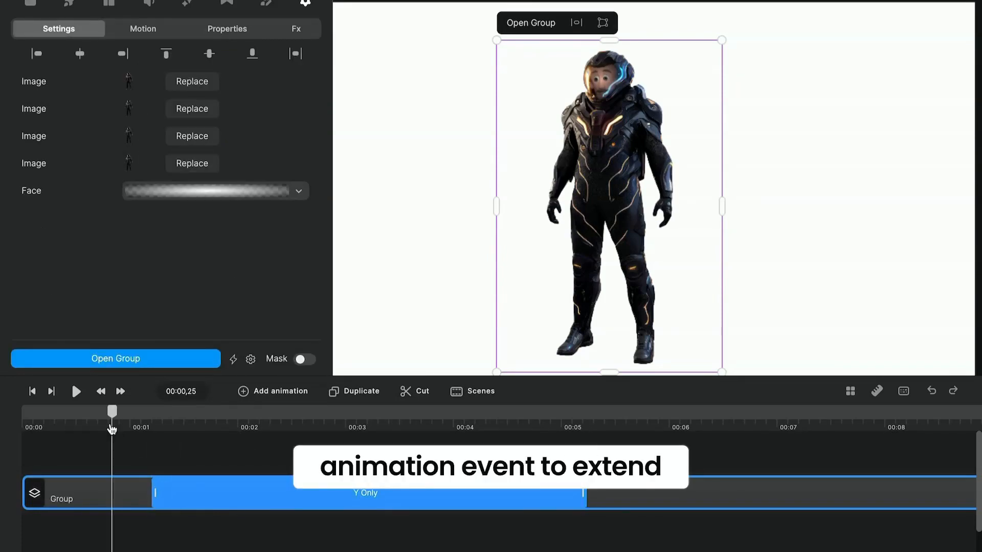
key(space)
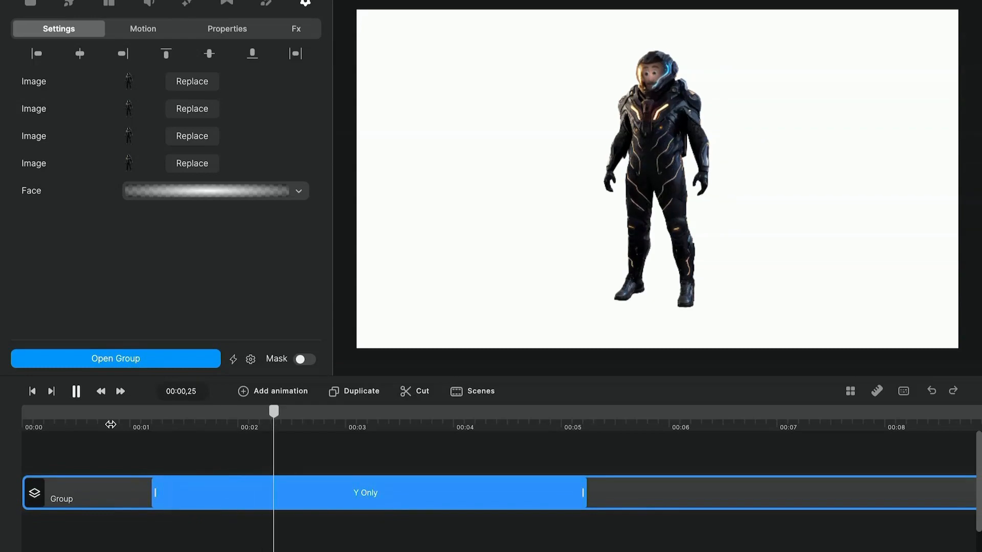
key(space)
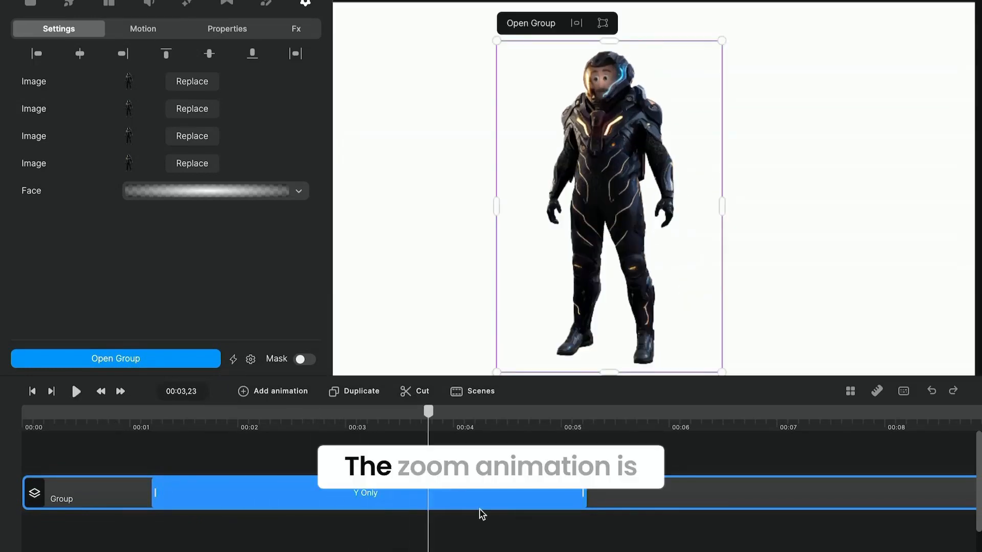
click(491, 486)
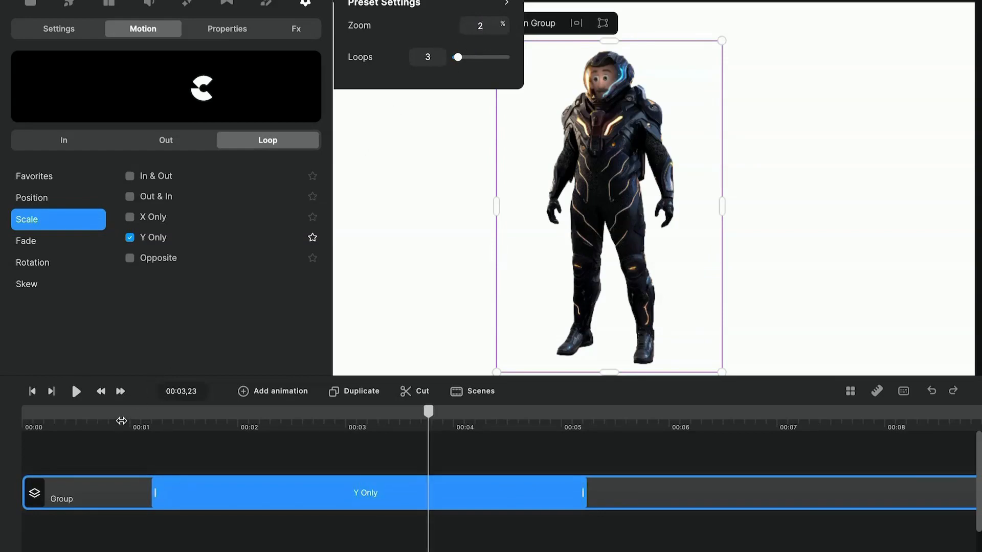
click(121, 420)
key(space)
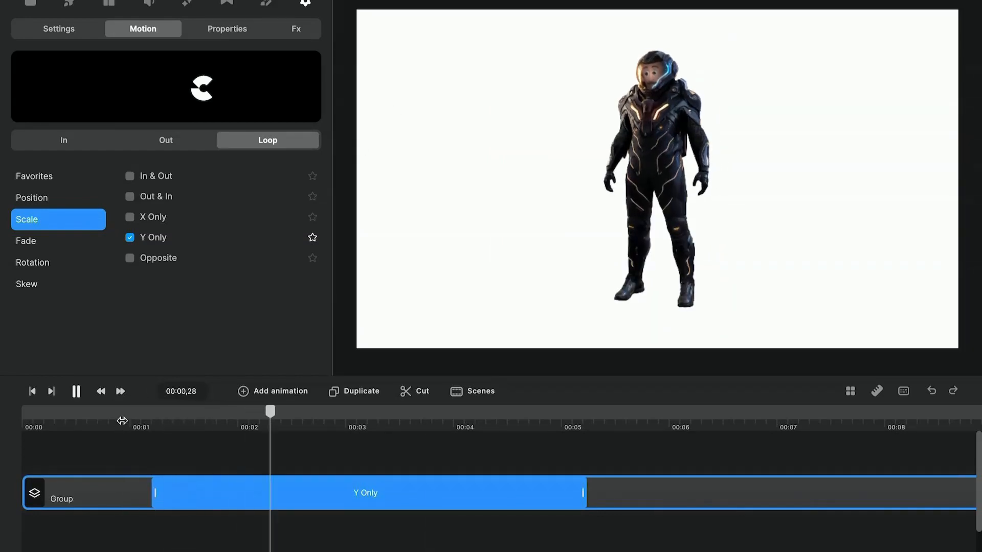
Step: Set the Y Only zoom to 1%, extend its end to about 00:07,16, and play back the animation from 00:01,00
click(325, 492)
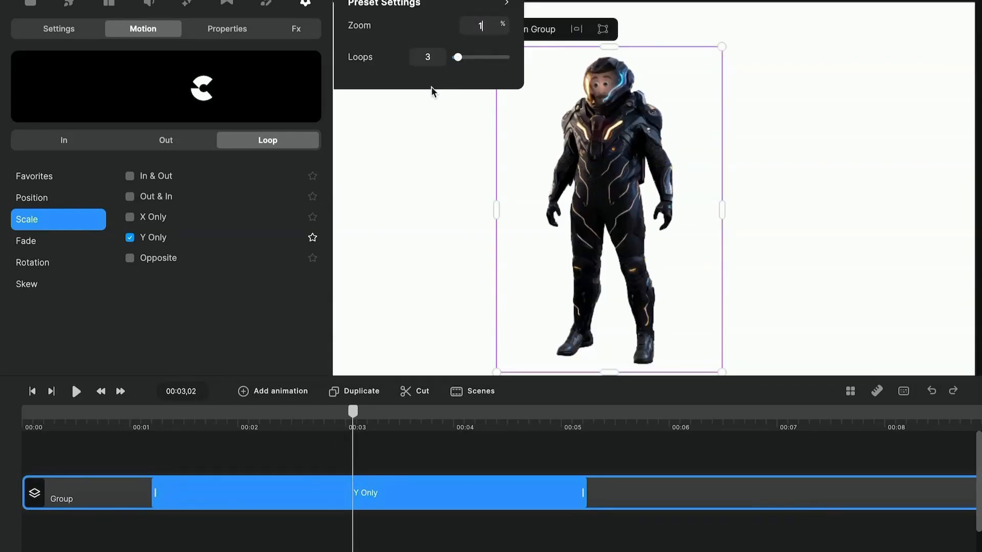
drag(585, 491, 833, 491)
click(128, 420)
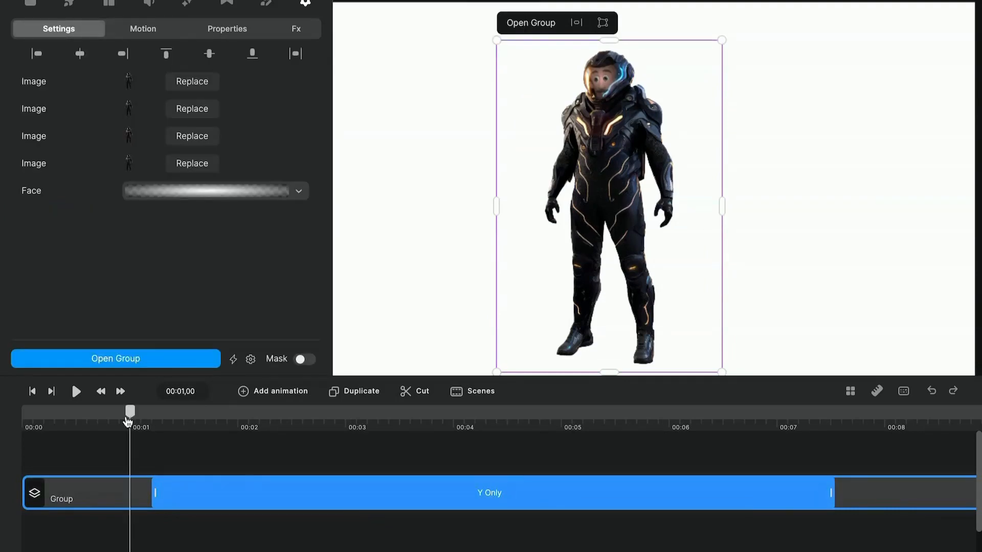
key(space)
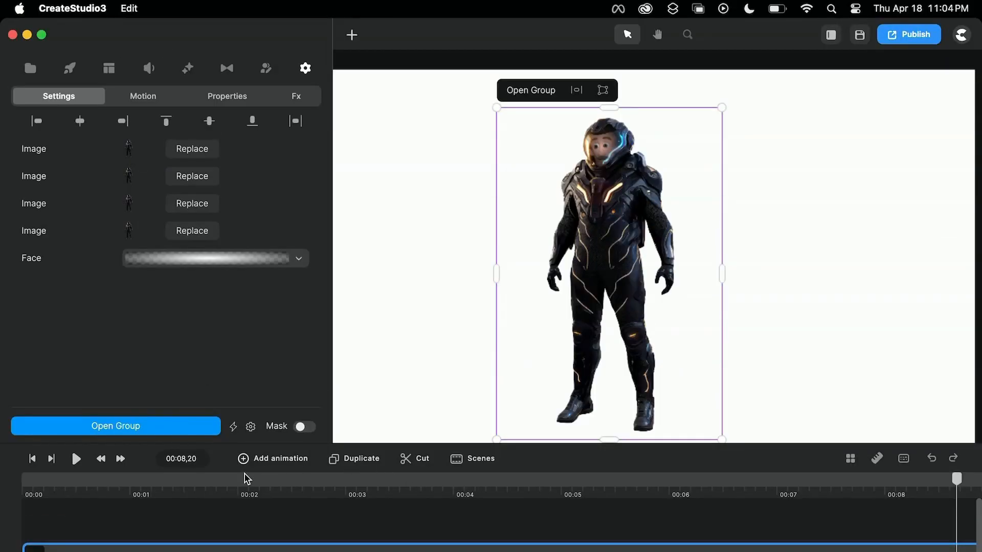
Step: Rename the character's group clip in the timeline with a name starting with "Spa"
click(247, 479)
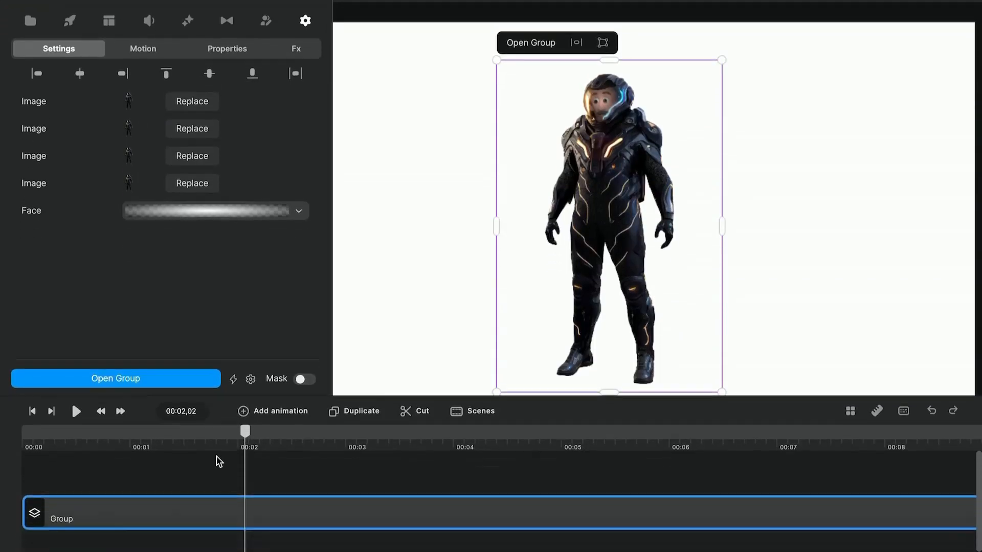
right_click(102, 551)
click(133, 262)
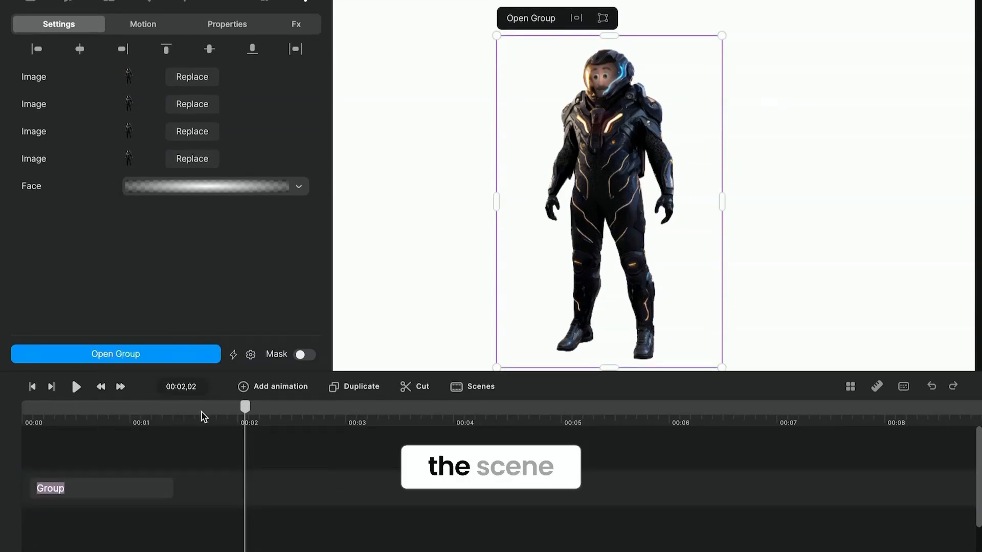
text(Spa)
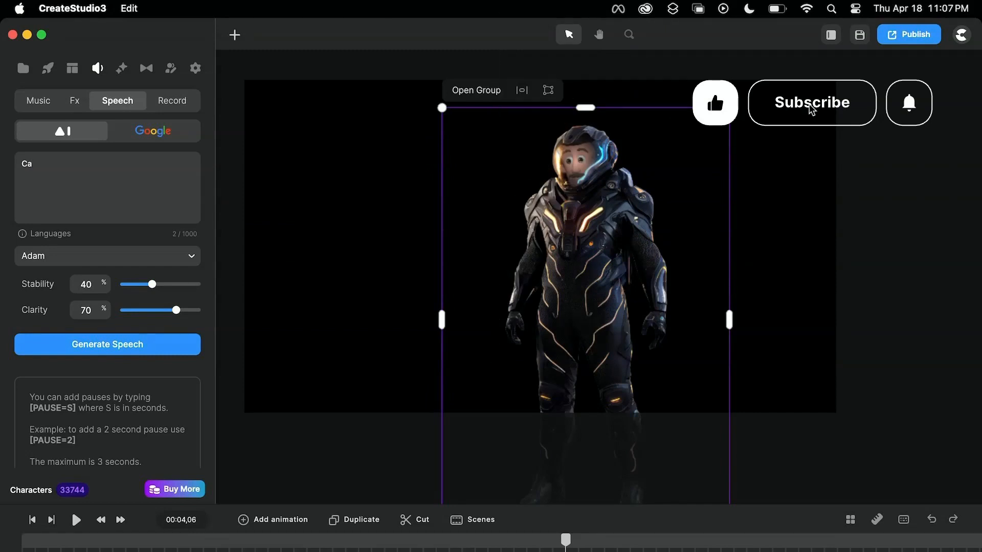
Step: Enter the AI speech text "My name is captain" followed by the character's full name
text(ptai)
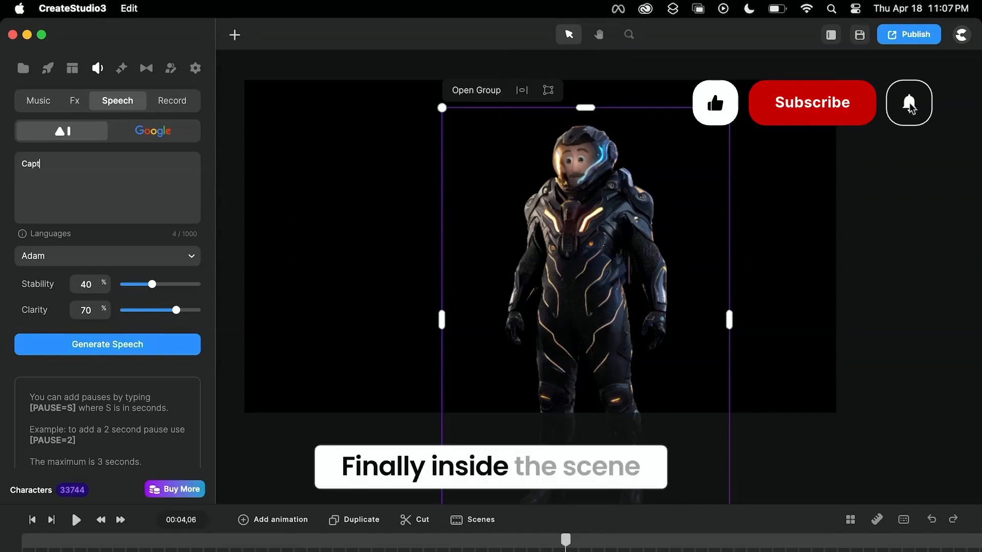
text(n)
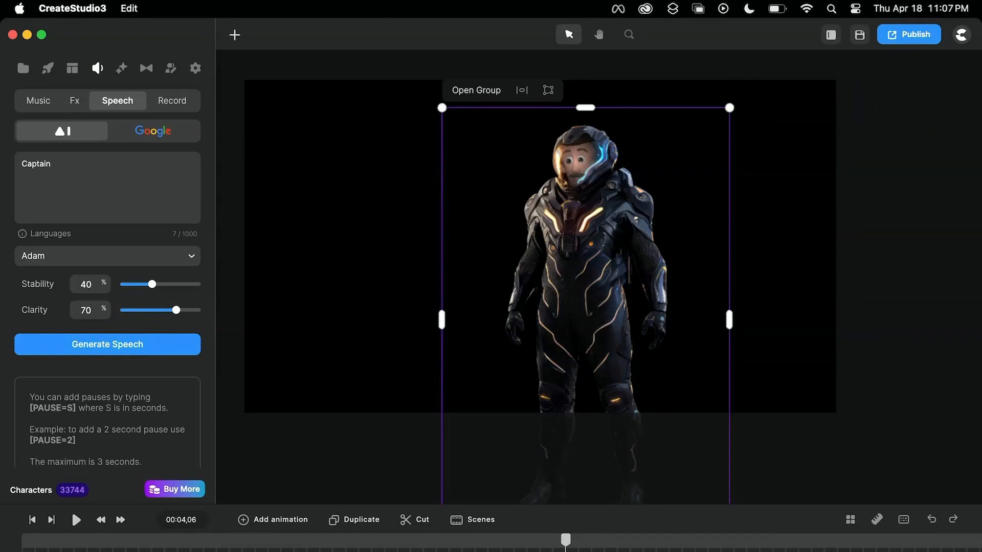
text(h)
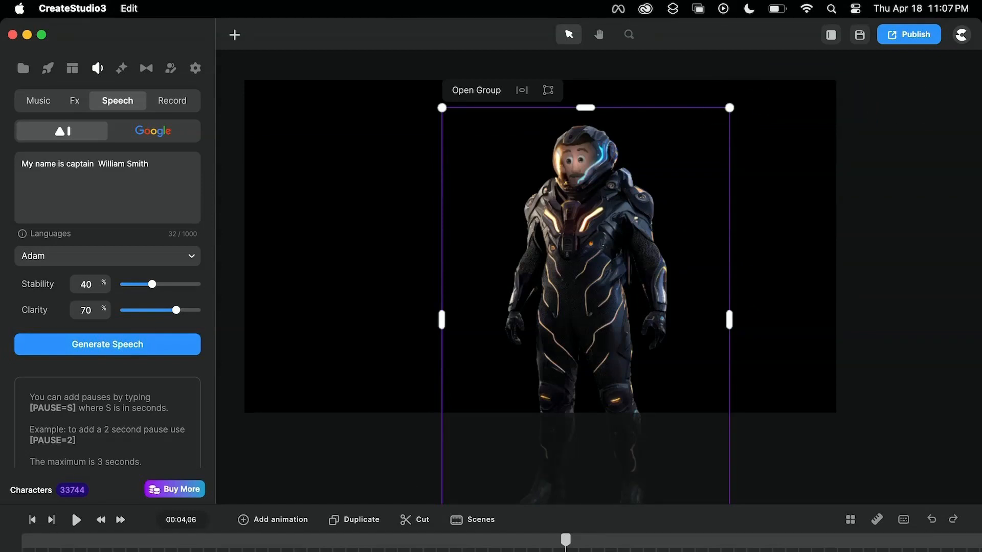